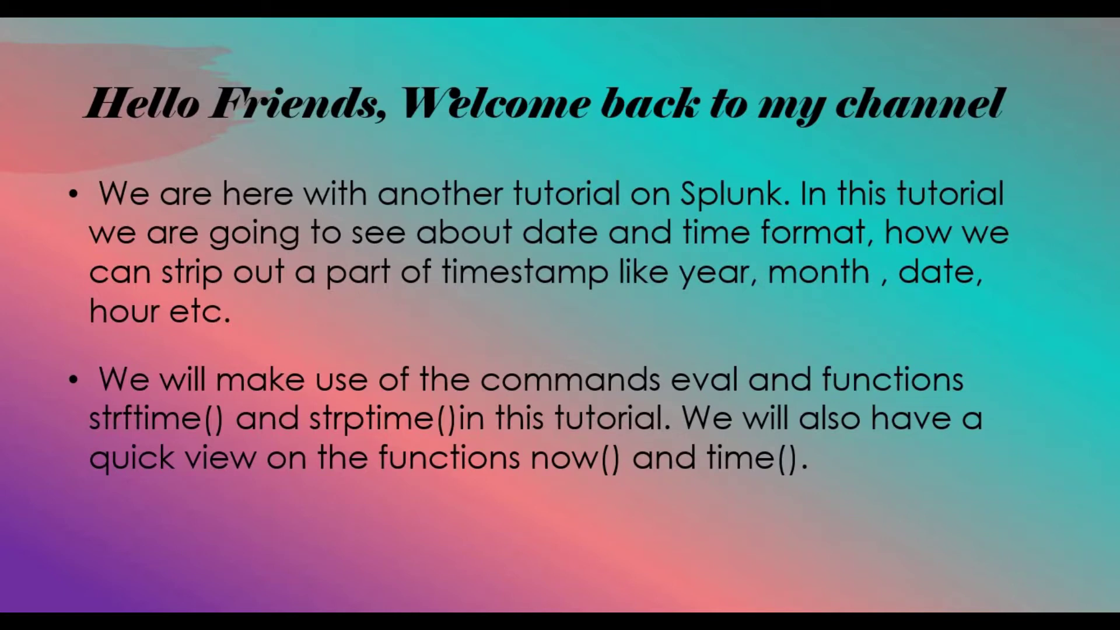
# Step: Advance past the intro slide on Splunk date formats, eval, strftime() and strptime()
pyautogui.press('Right')
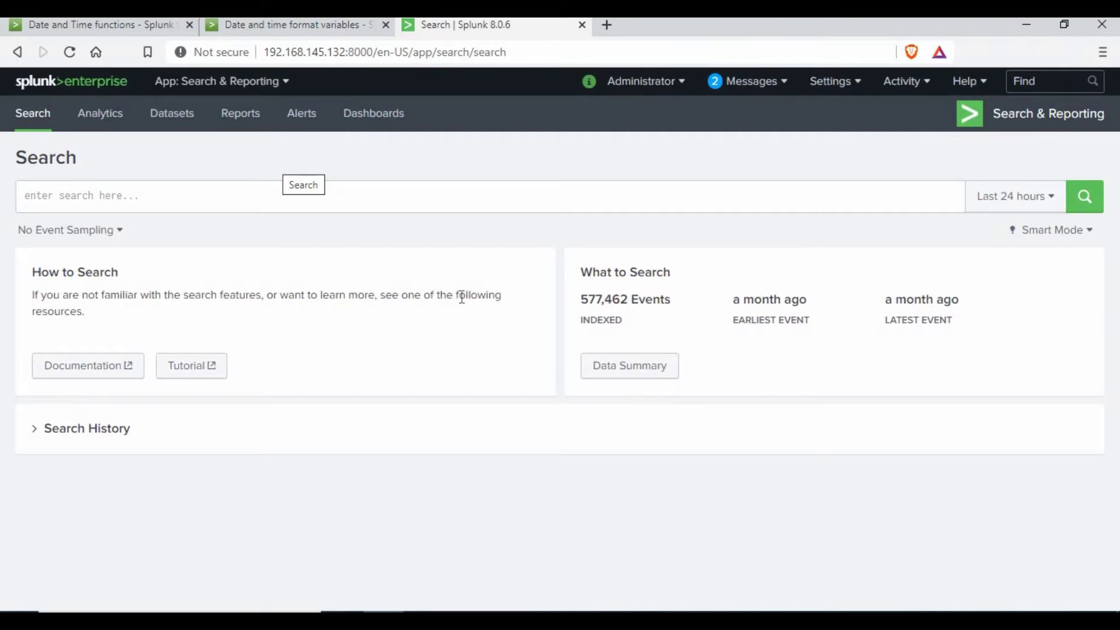
# Step: Run the pasted GlobalLandTemperaturesByCountry.csv 'top limit=20 dt' search over All time
pyautogui.click(363, 195)
pyautogui.write('source="GlobalLandTemperaturesByCountry.csv" host="localhost.localdomain" sourcetype="csv"| top limit=20 dt')
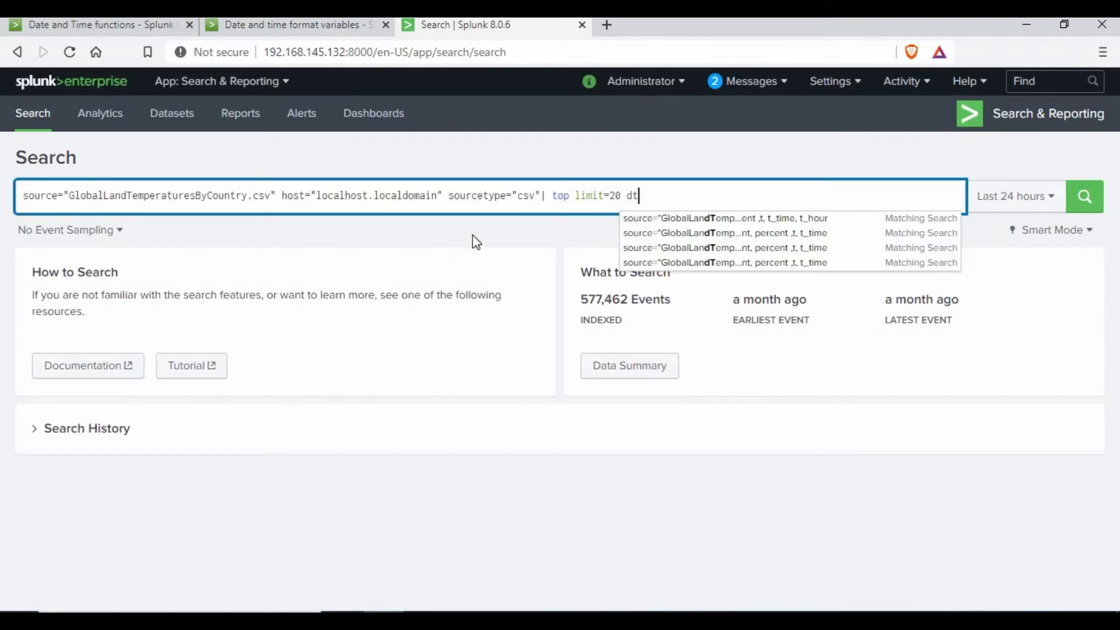
pyautogui.click(305, 227)
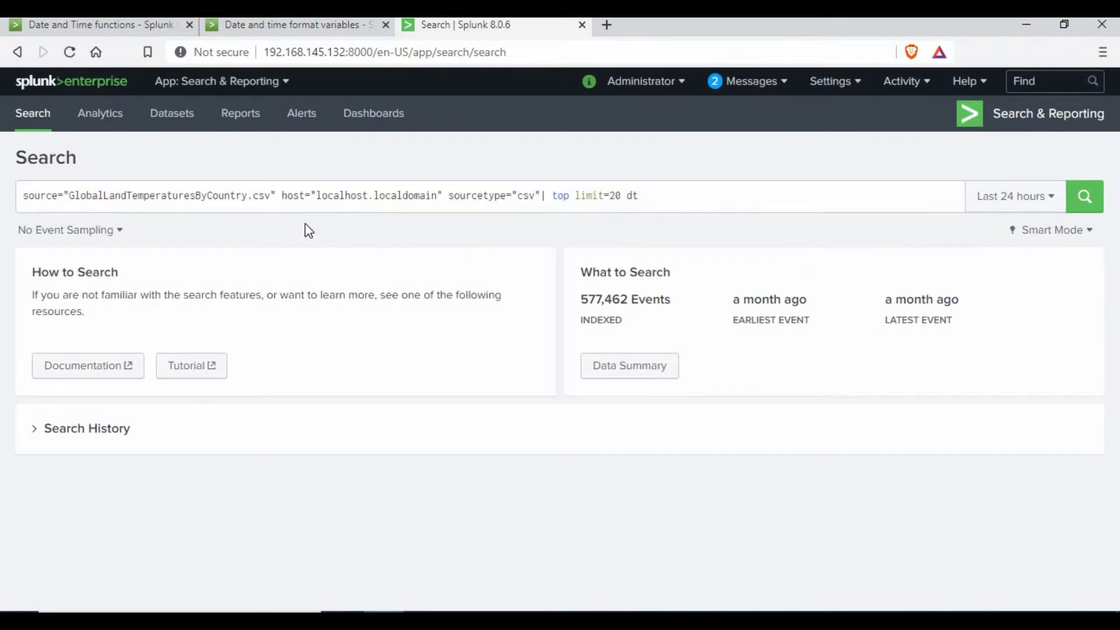
pyautogui.click(1067, 204)
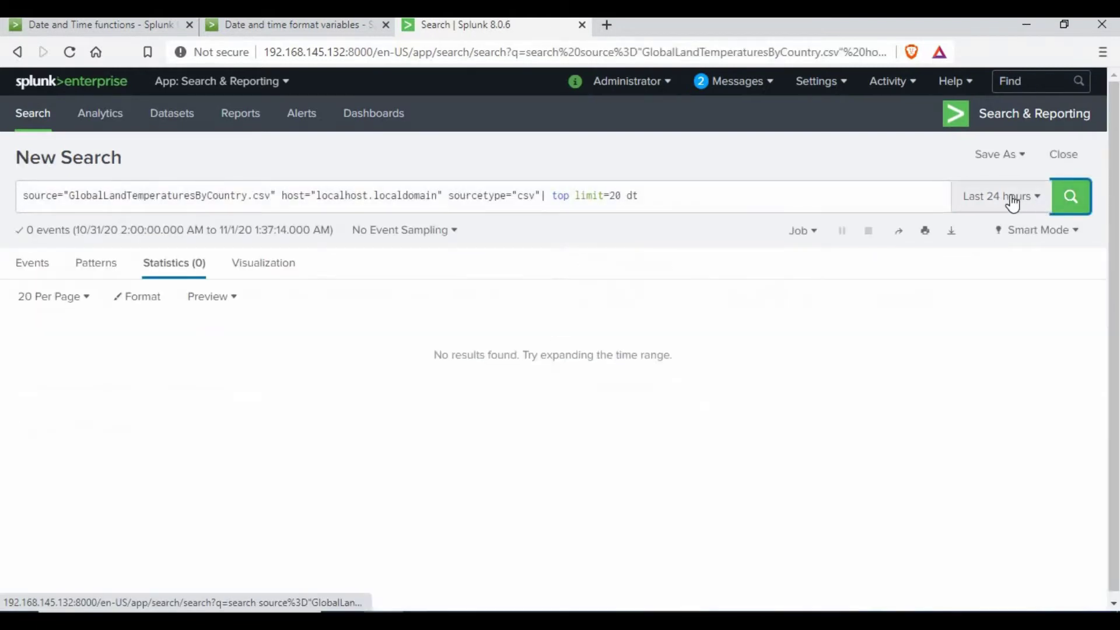
pyautogui.click(1011, 203)
pyautogui.click(955, 292)
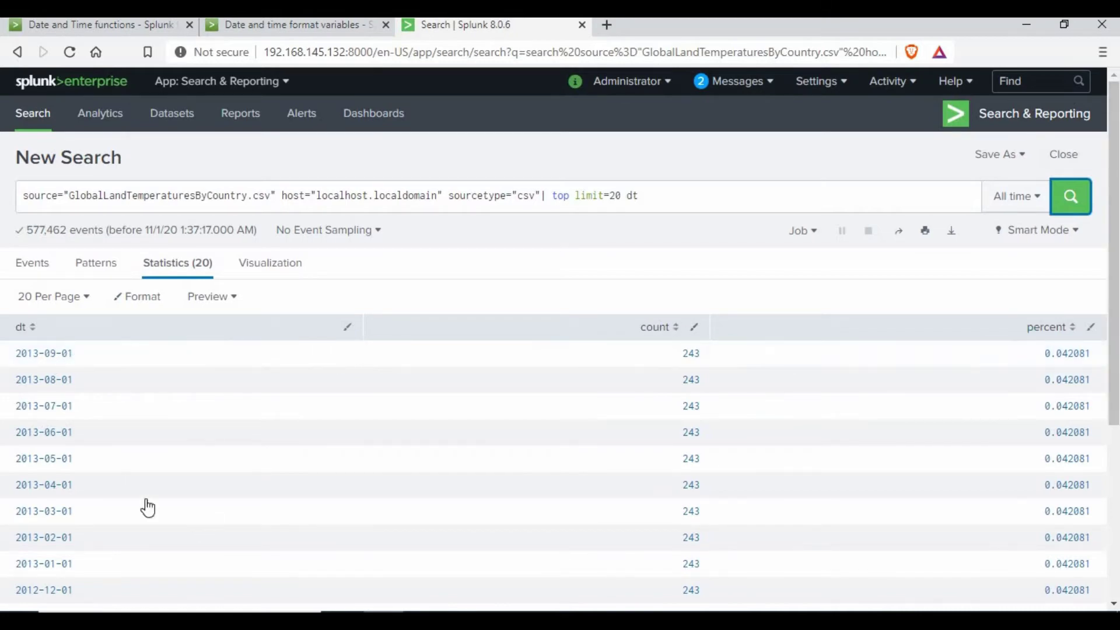
pyautogui.scroll(-3, 57, 358)
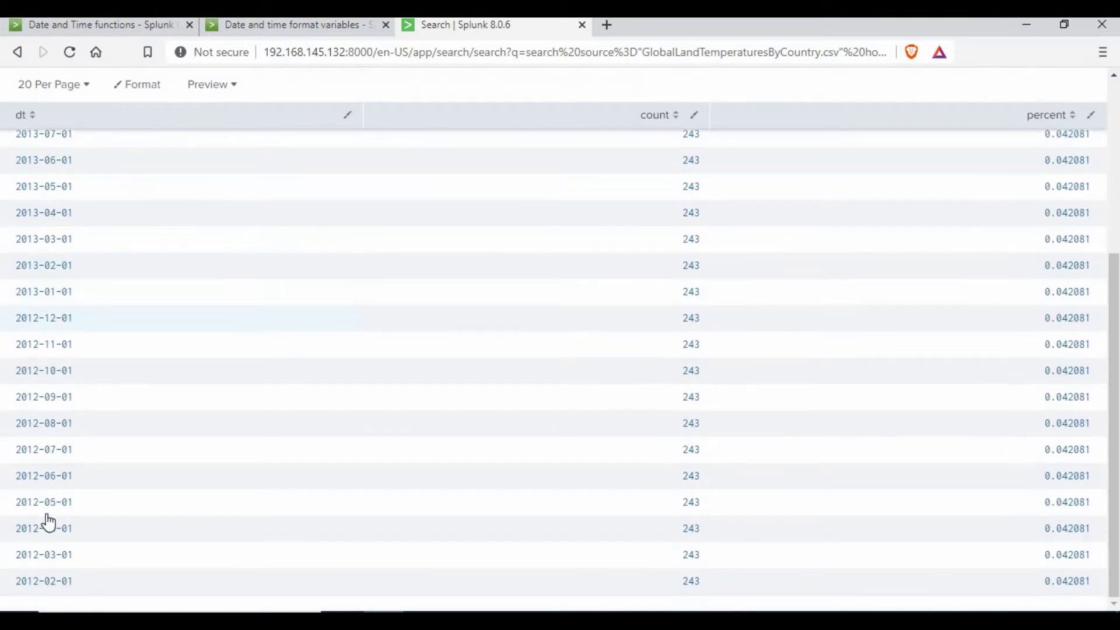
pyautogui.scroll(3, 36, 452)
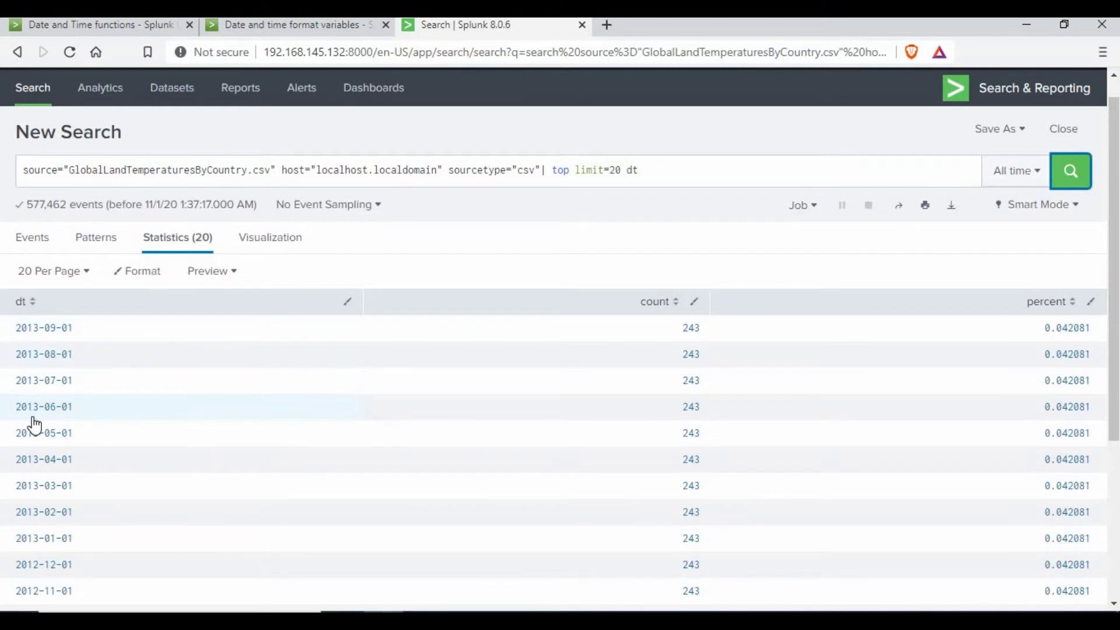
pyautogui.scroll(-2, 34, 425)
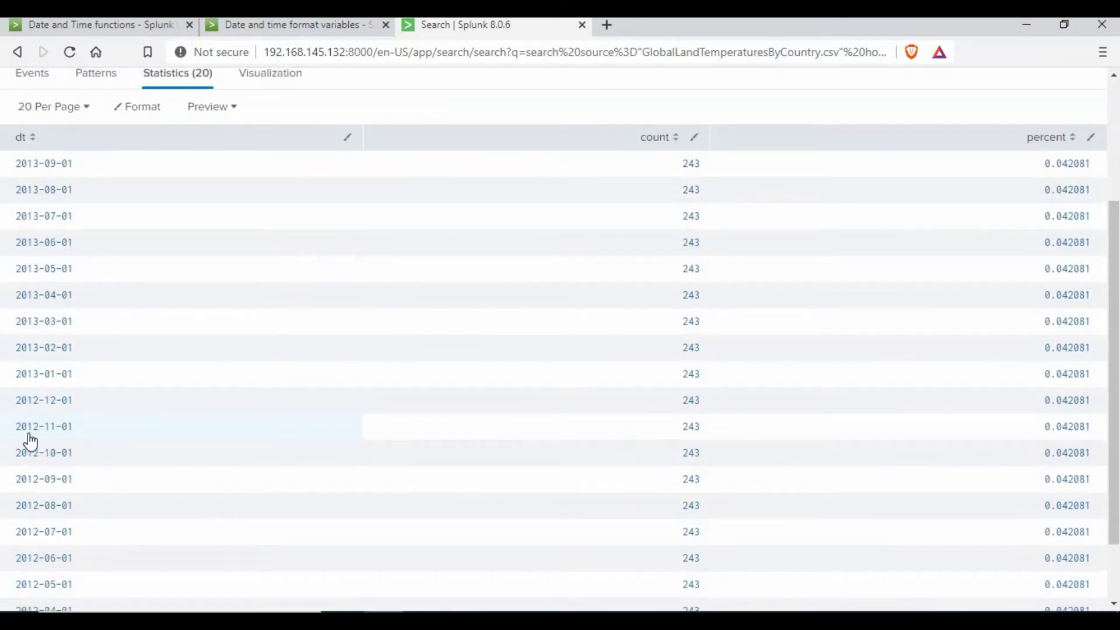
pyautogui.scroll(3, 35, 435)
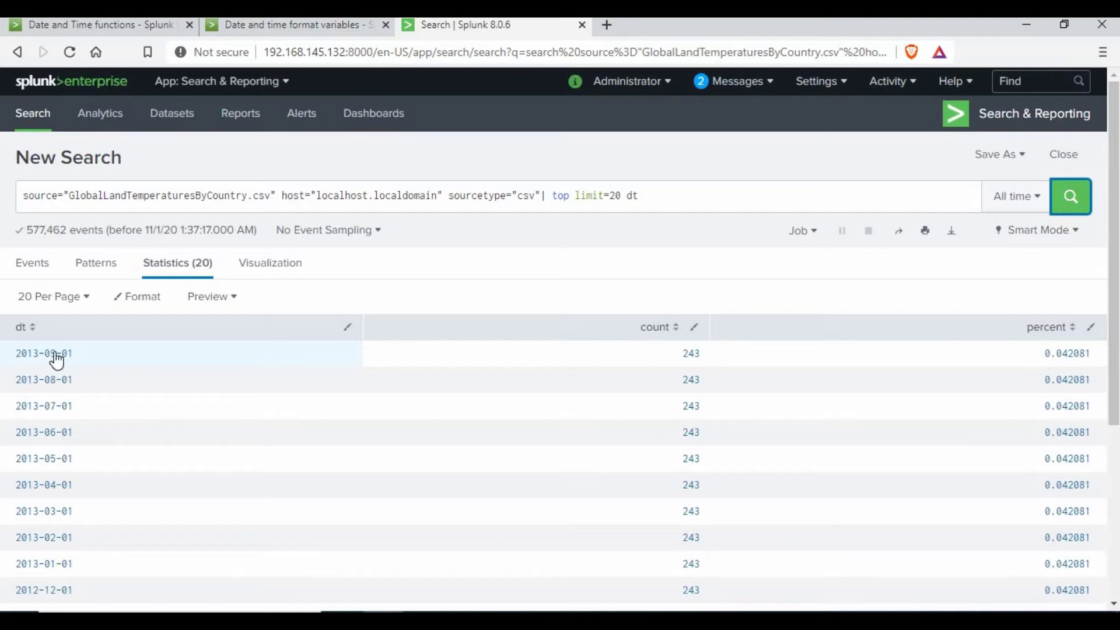
pyautogui.click(283, 26)
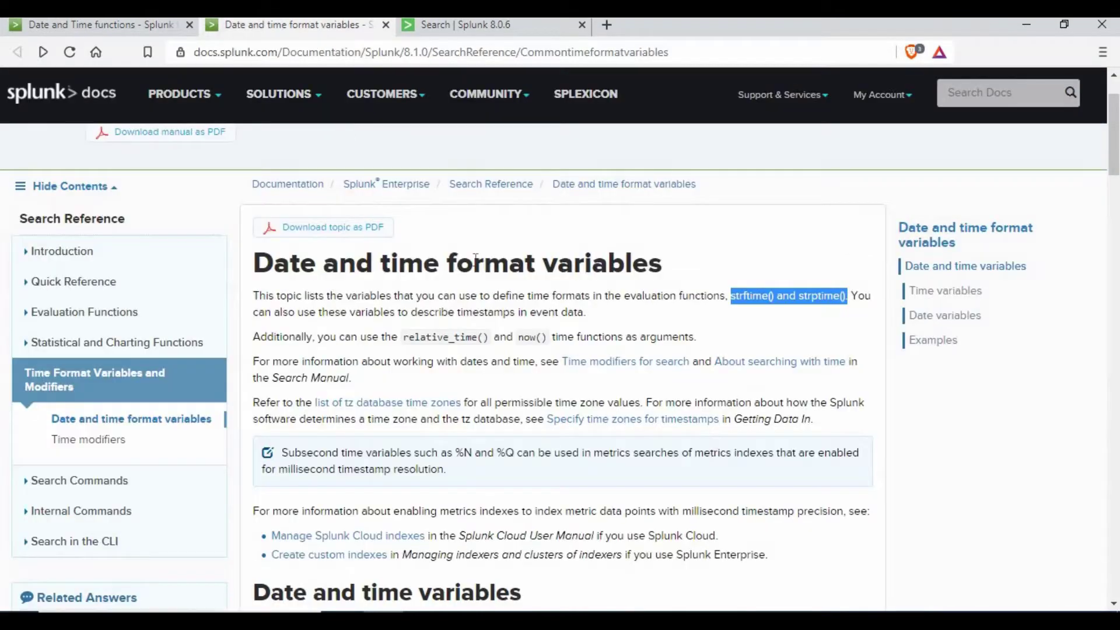
pyautogui.click(253, 267)
pyautogui.moveTo(255, 267); pyautogui.dragTo(675, 274)
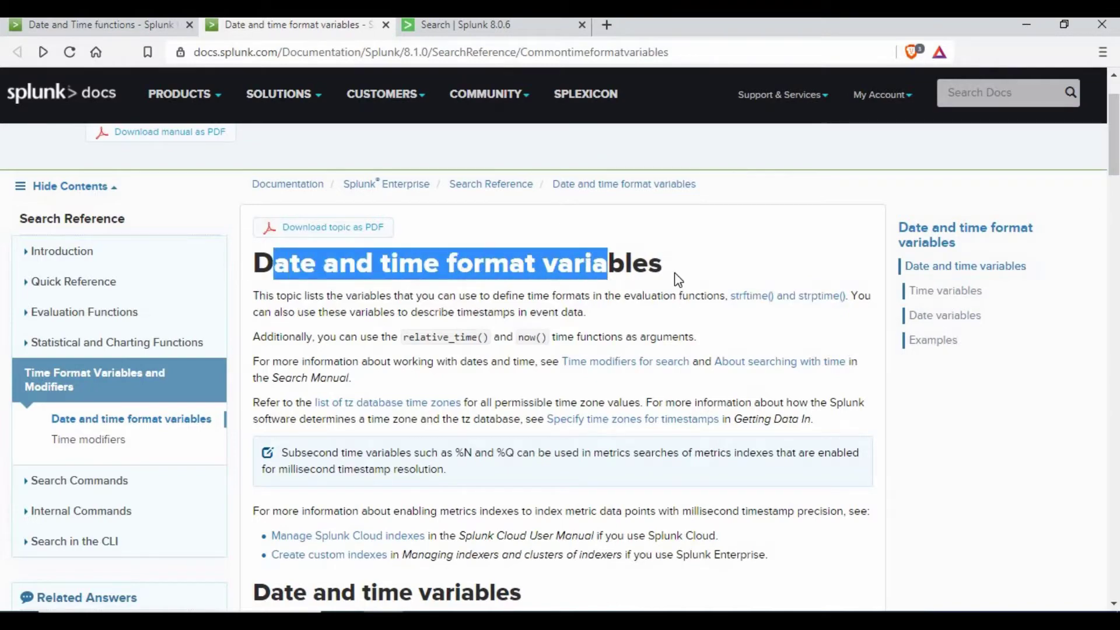
pyautogui.click(676, 273)
pyautogui.scroll(-9, 676, 273)
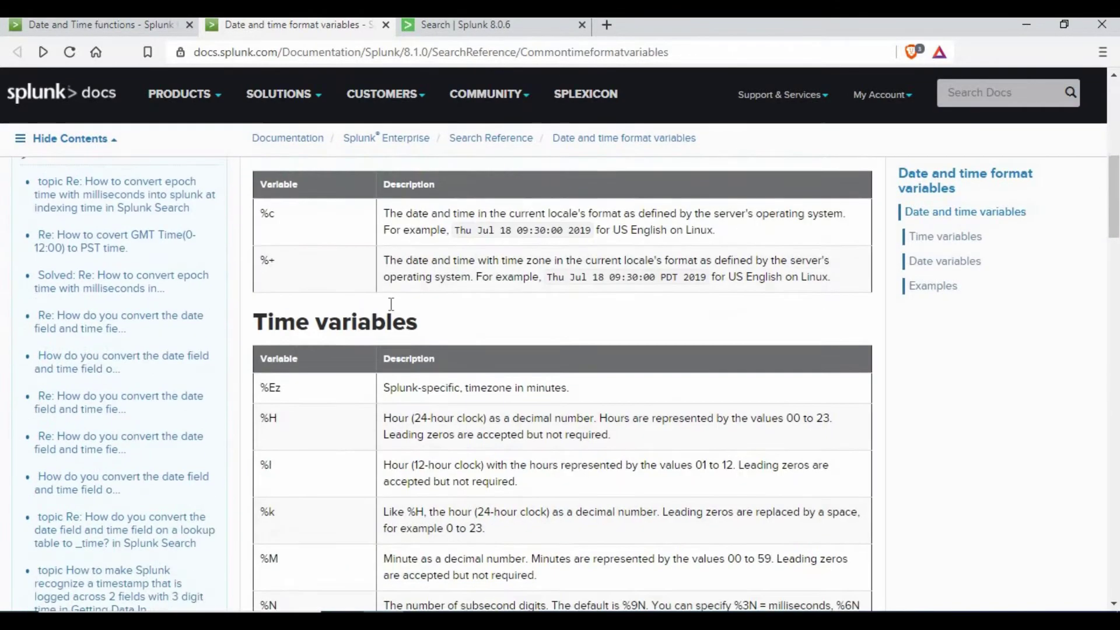
pyautogui.scroll(-4, 376, 398)
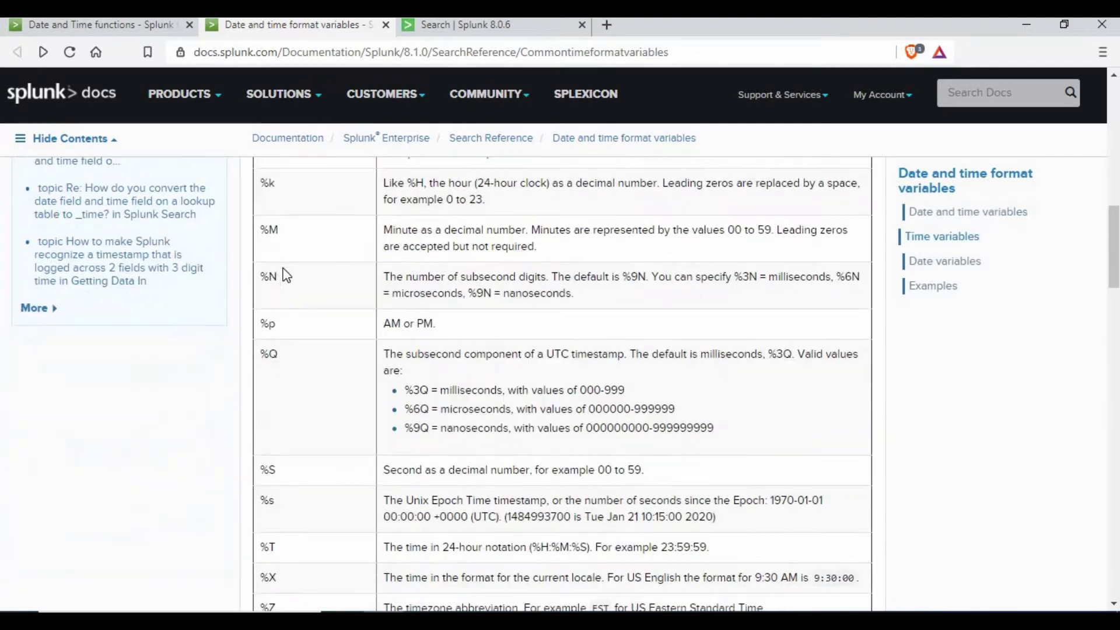
pyautogui.scroll(3, 305, 258)
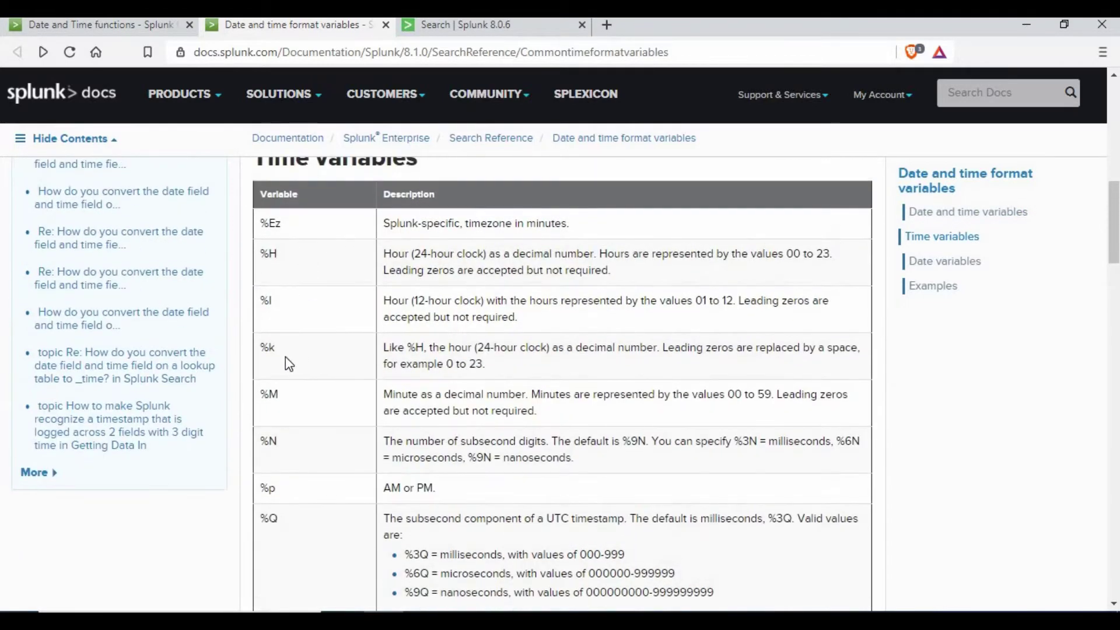
pyautogui.moveTo(260, 402); pyautogui.dragTo(300, 405)
pyautogui.click(302, 401)
pyautogui.scroll(-5, 304, 391)
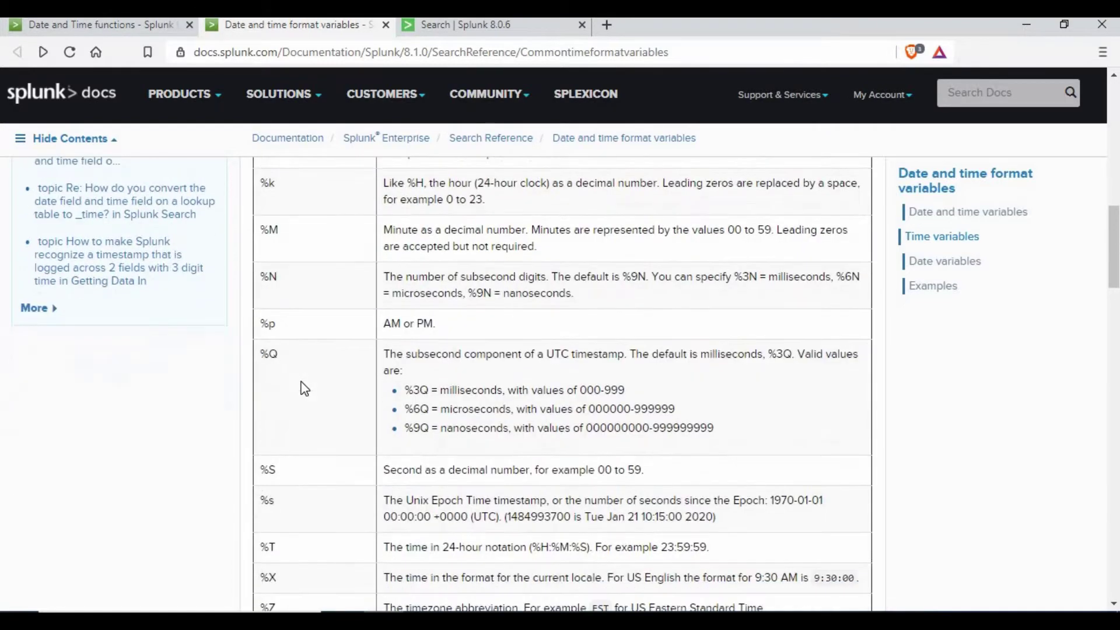
pyautogui.scroll(-10, 304, 392)
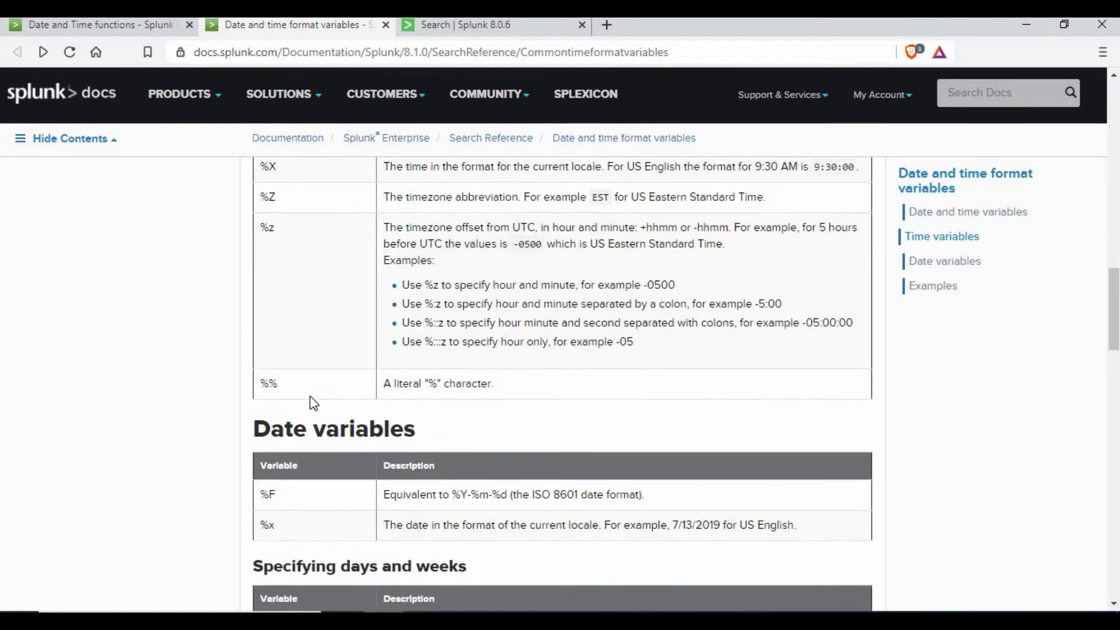
pyautogui.scroll(-7, 320, 402)
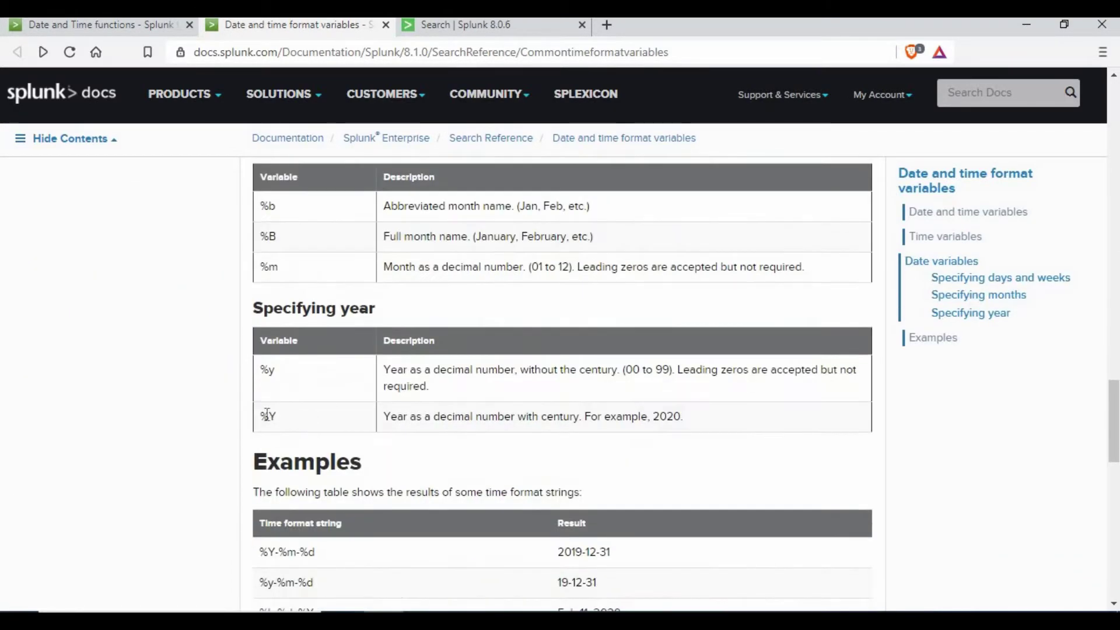
pyautogui.moveTo(255, 415); pyautogui.dragTo(729, 422)
pyautogui.click(295, 375)
pyautogui.moveTo(250, 371); pyautogui.dragTo(290, 379)
pyautogui.click(290, 379)
pyautogui.click(500, 22)
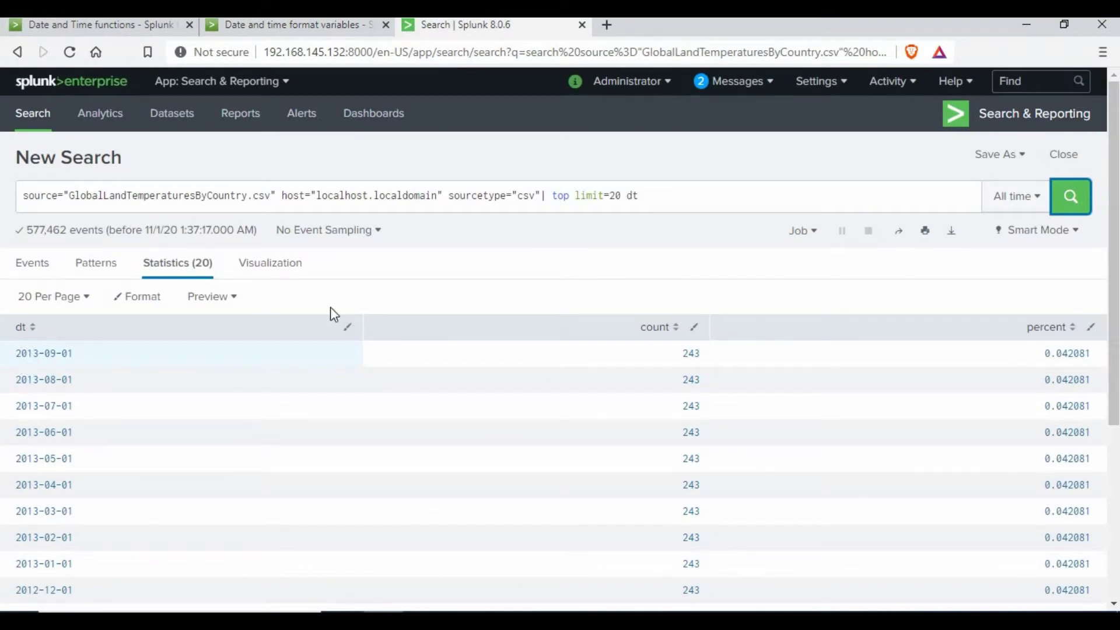
# Step: Append eval dt_year_epoc = strptime(dt, "%Y-%m-%d") and start an eval dt_year = strftime() clause
pyautogui.click(714, 197)
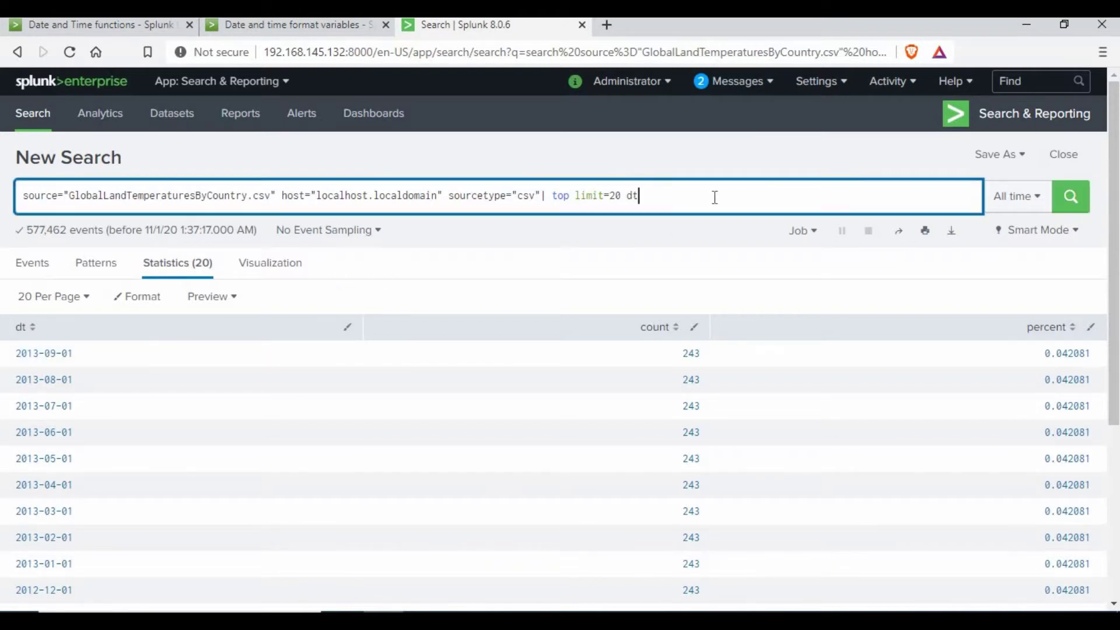
pyautogui.write('| ')
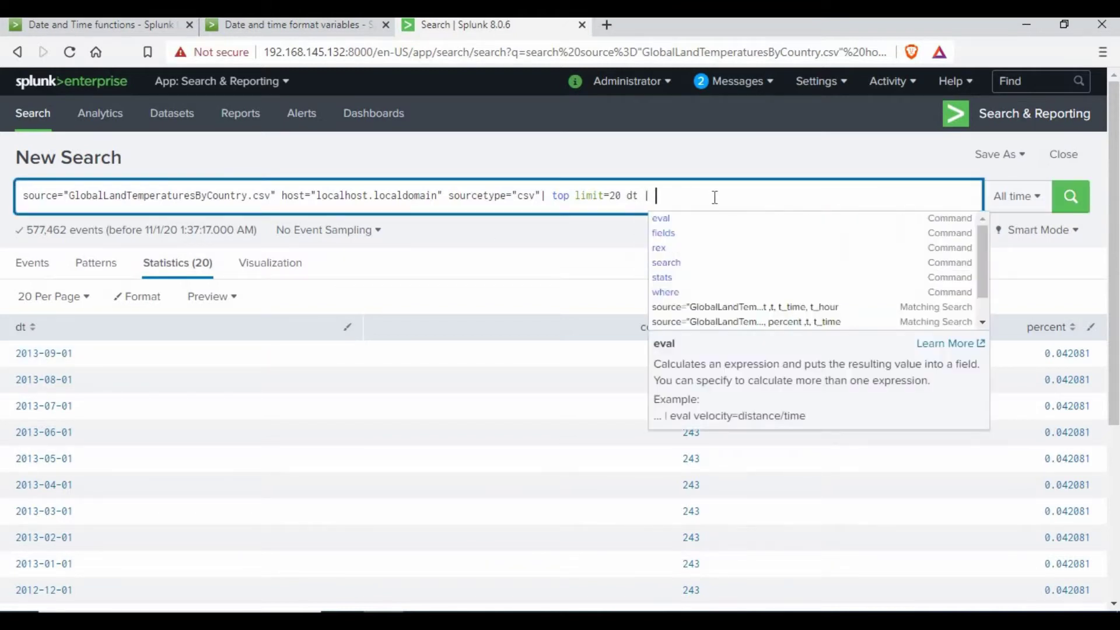
pyautogui.write('eval ')
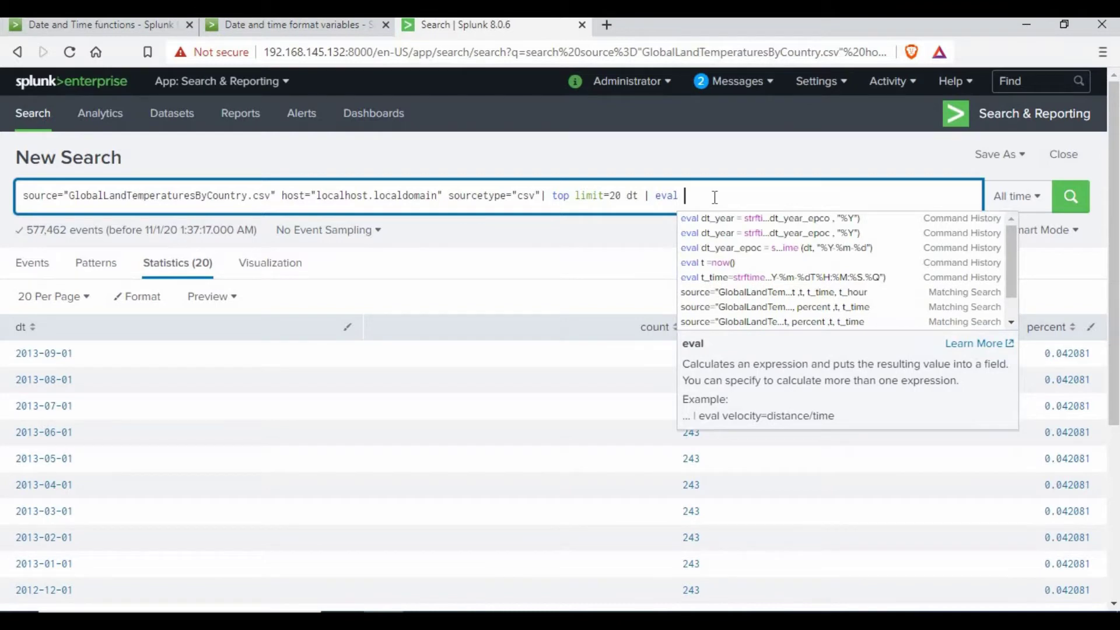
pyautogui.write('dt')
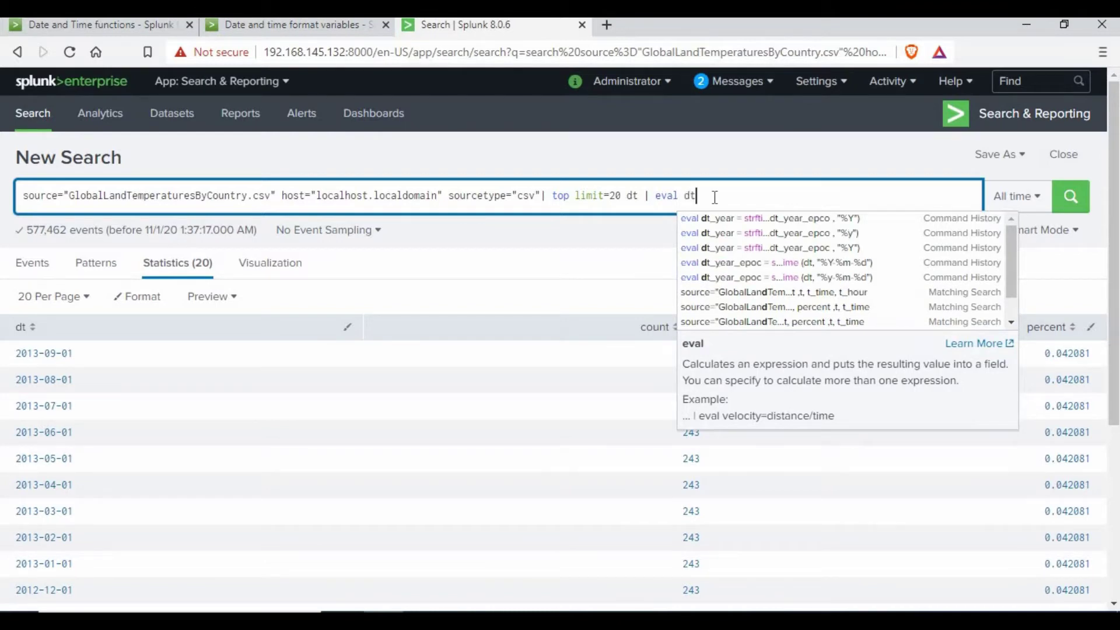
pyautogui.write('_year')
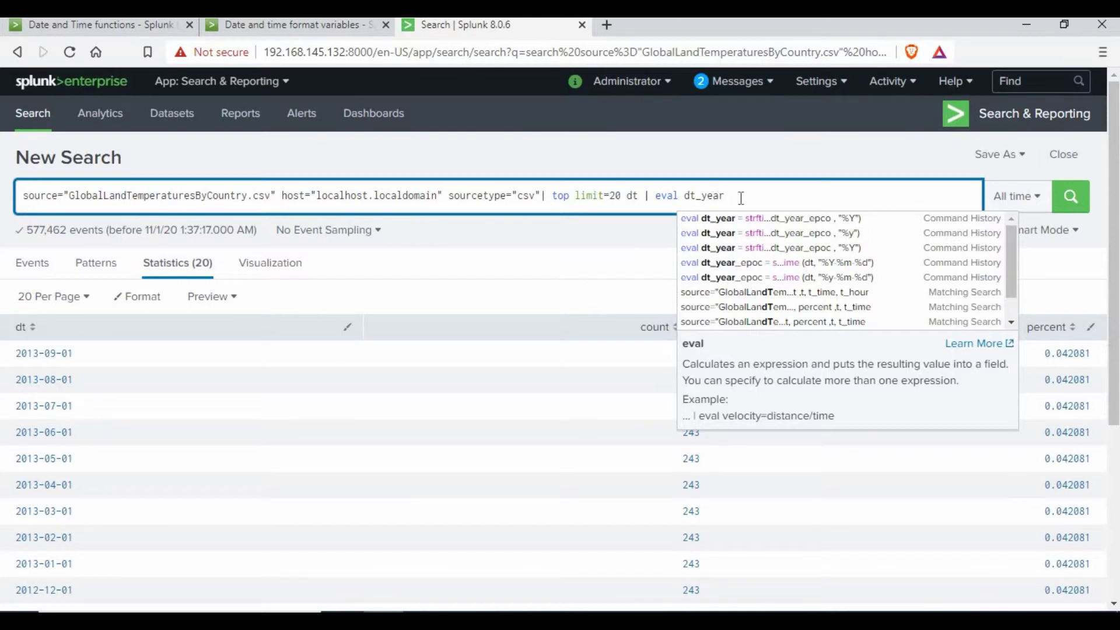
pyautogui.press('Escape')
pyautogui.write('_epoc ')
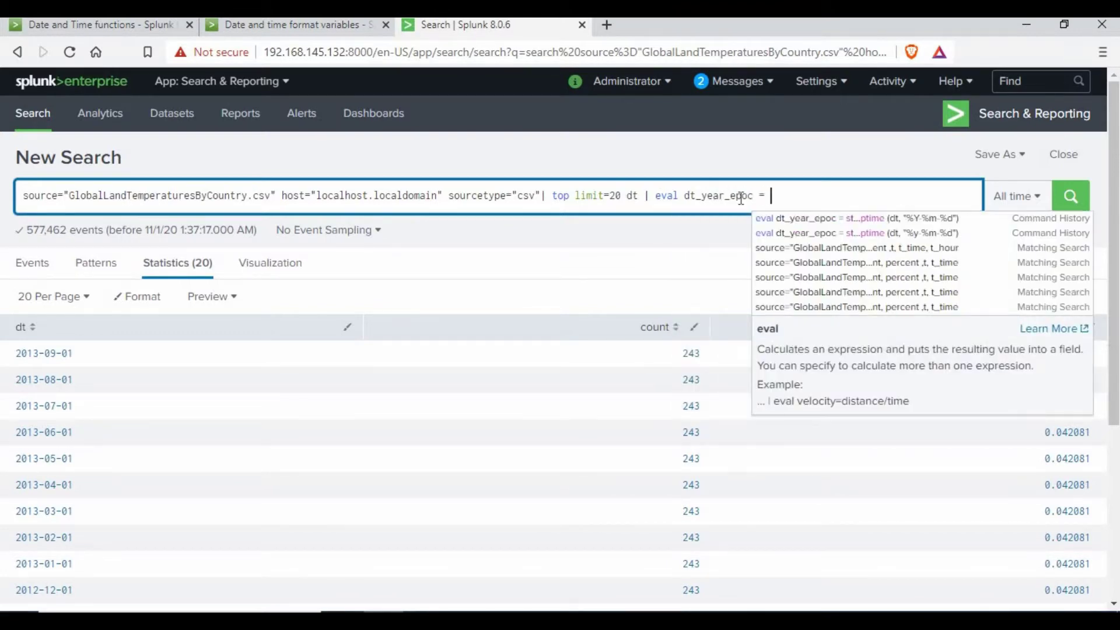
pyautogui.write('= str')
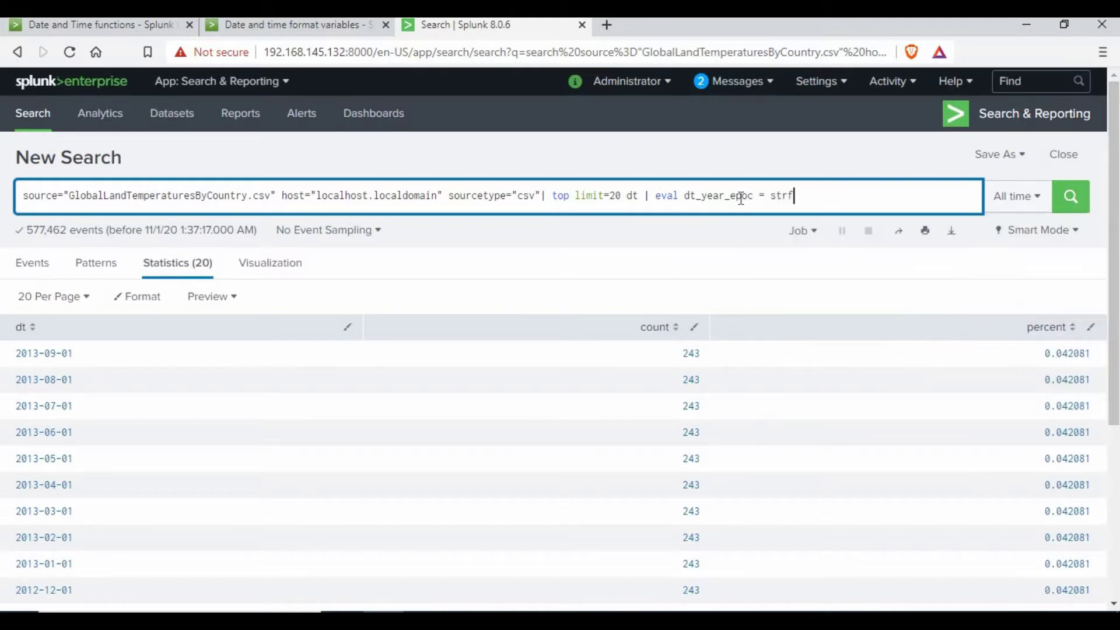
pyautogui.write('ptime')
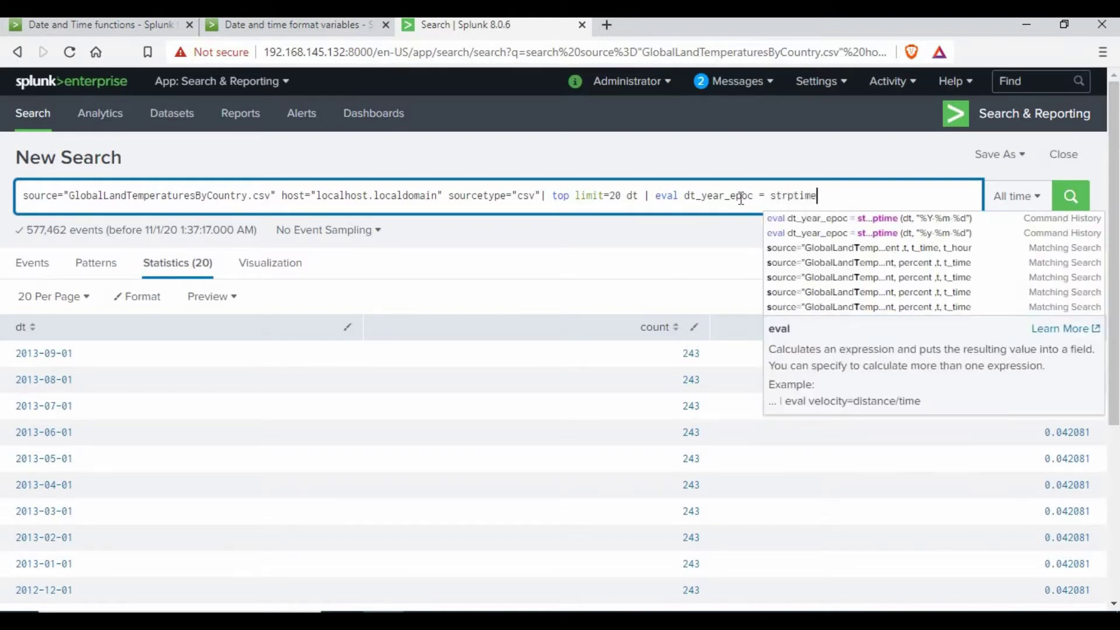
pyautogui.write('()')
pyautogui.click(821, 196)
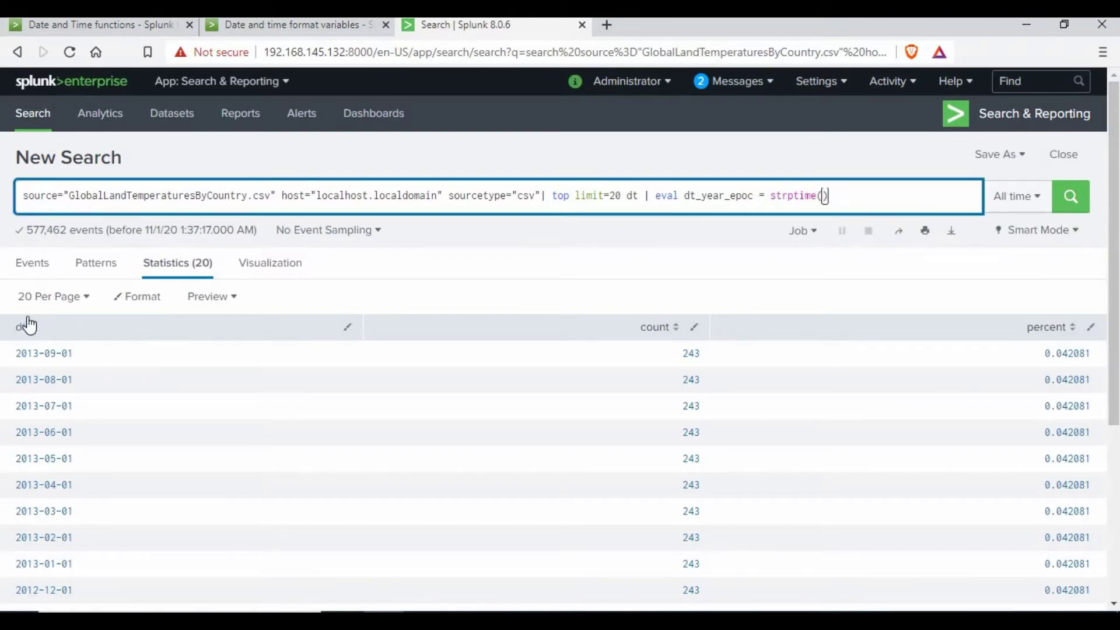
pyautogui.write('dt')
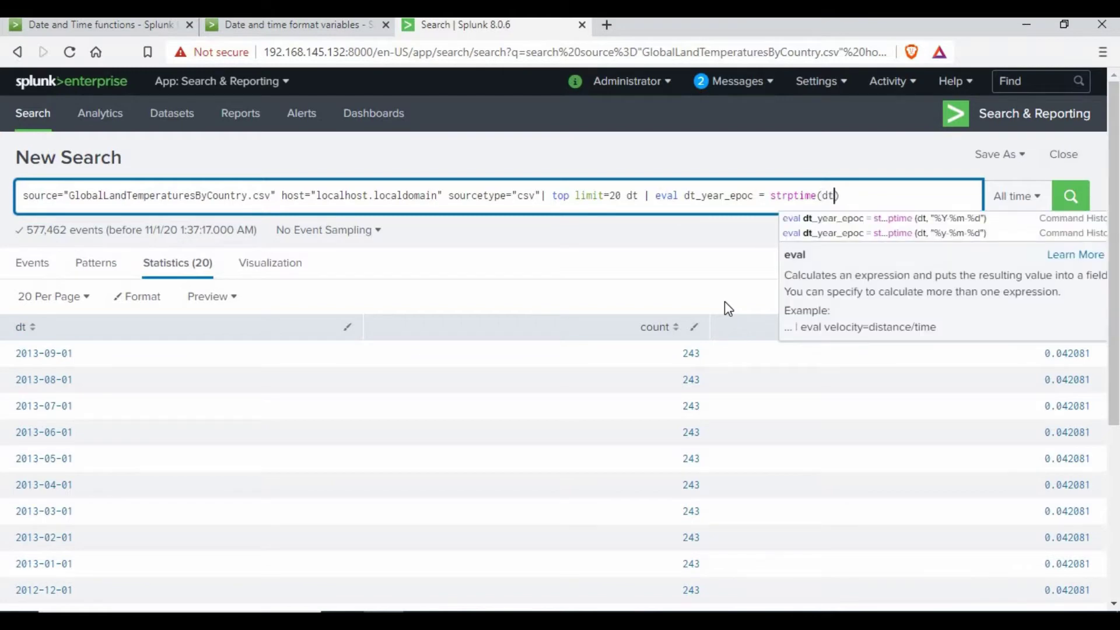
pyautogui.write(',')
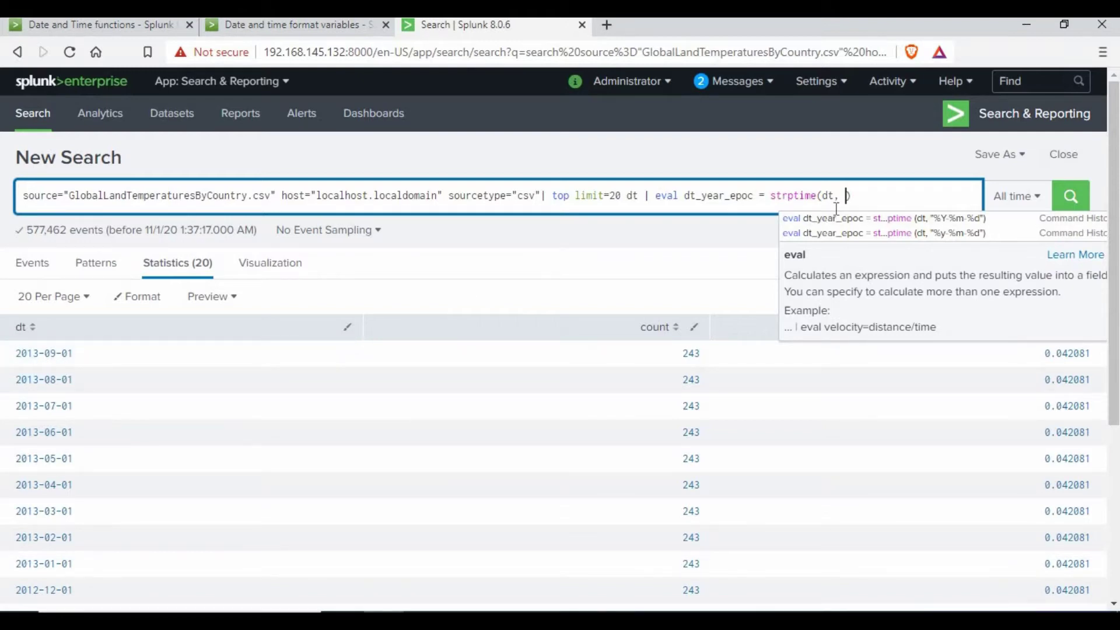
pyautogui.write('"%Y-')
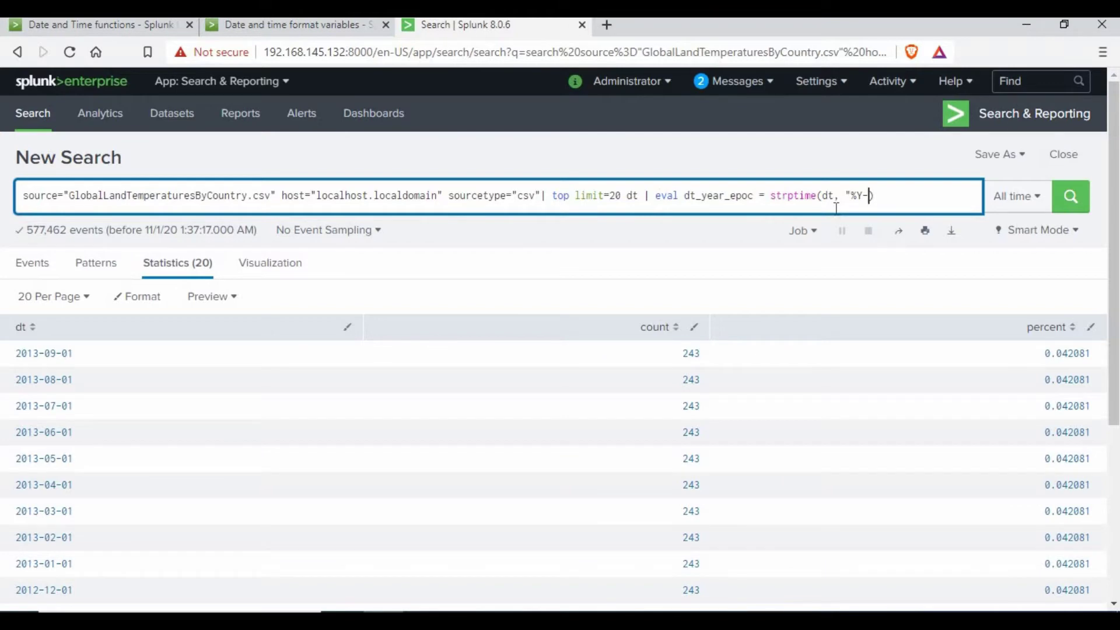
pyautogui.write('%m-$')
pyautogui.press('BackSpace')
pyautogui.write('%d"')
pyautogui.click(921, 204)
pyautogui.write('| ')
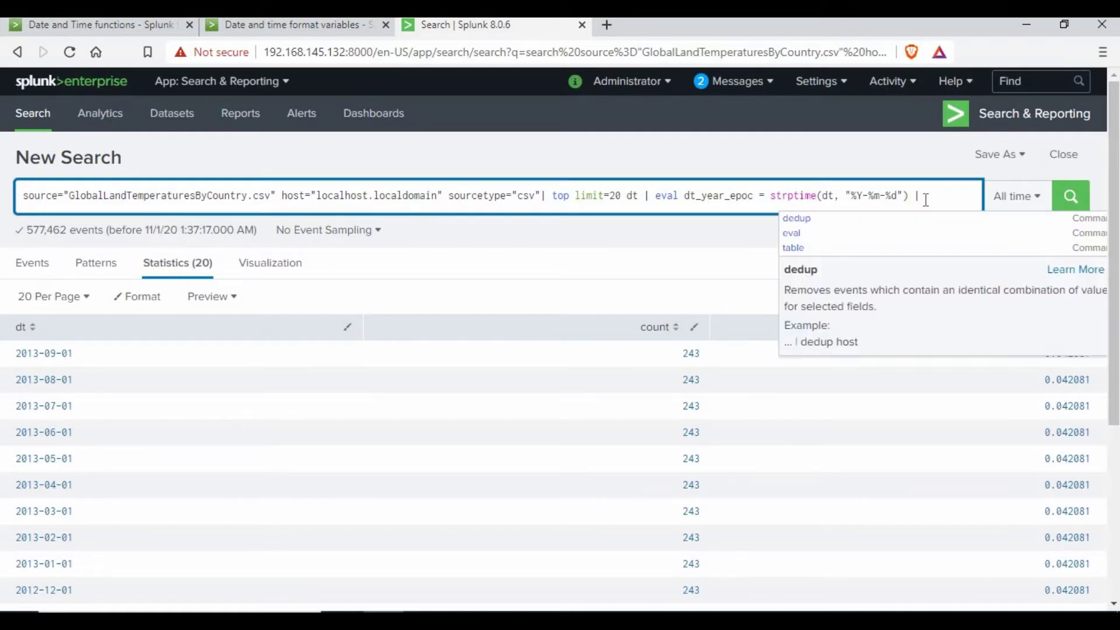
pyautogui.write('eval ')
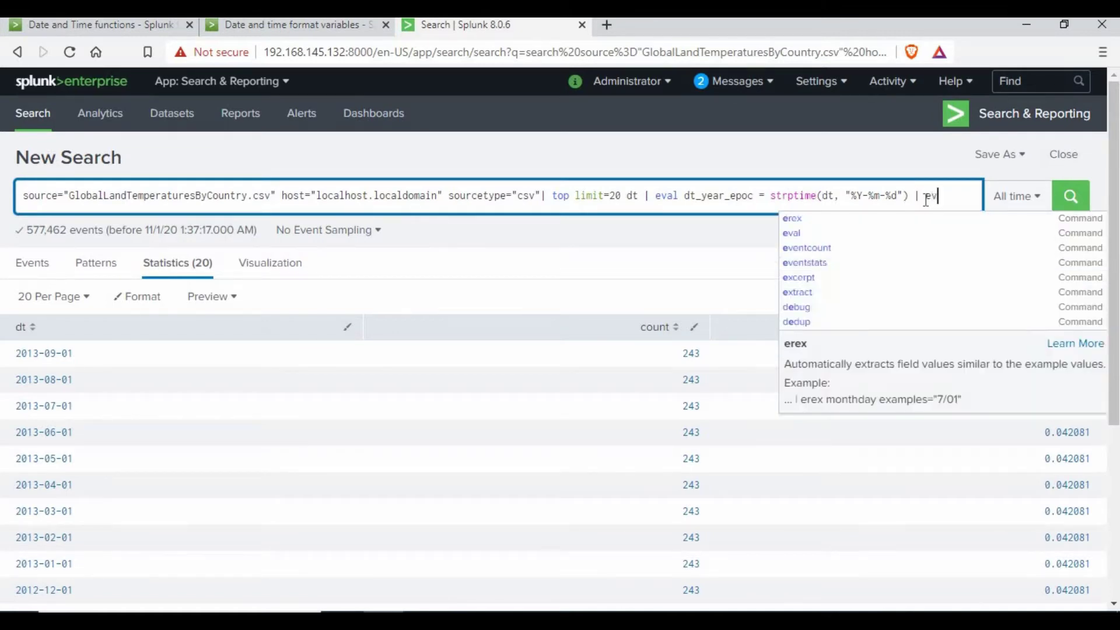
pyautogui.write('dt_')
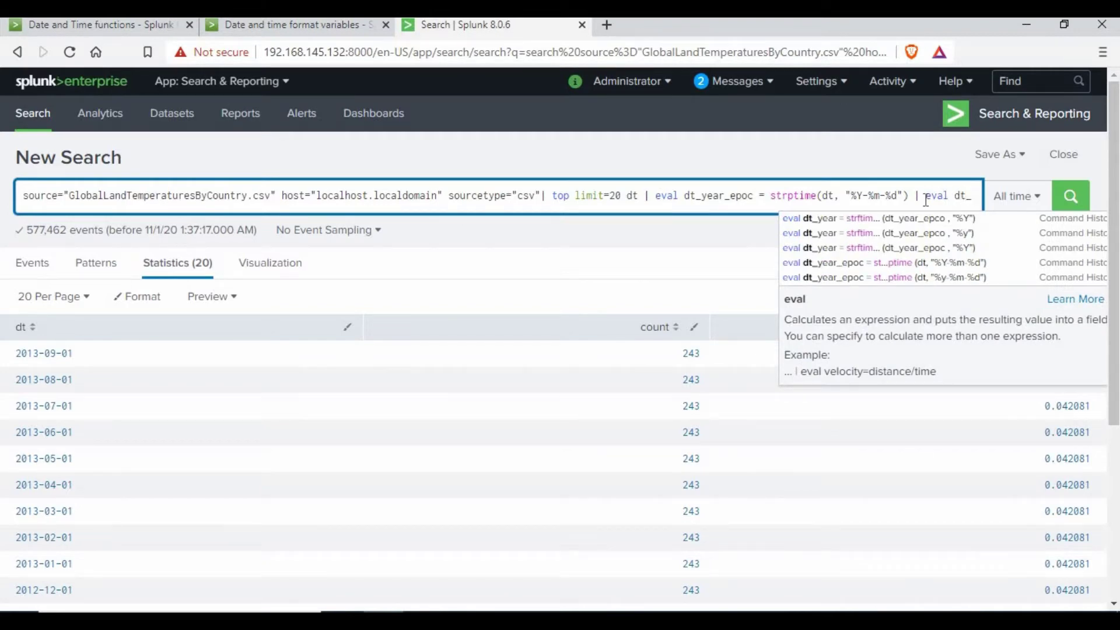
pyautogui.write('year')
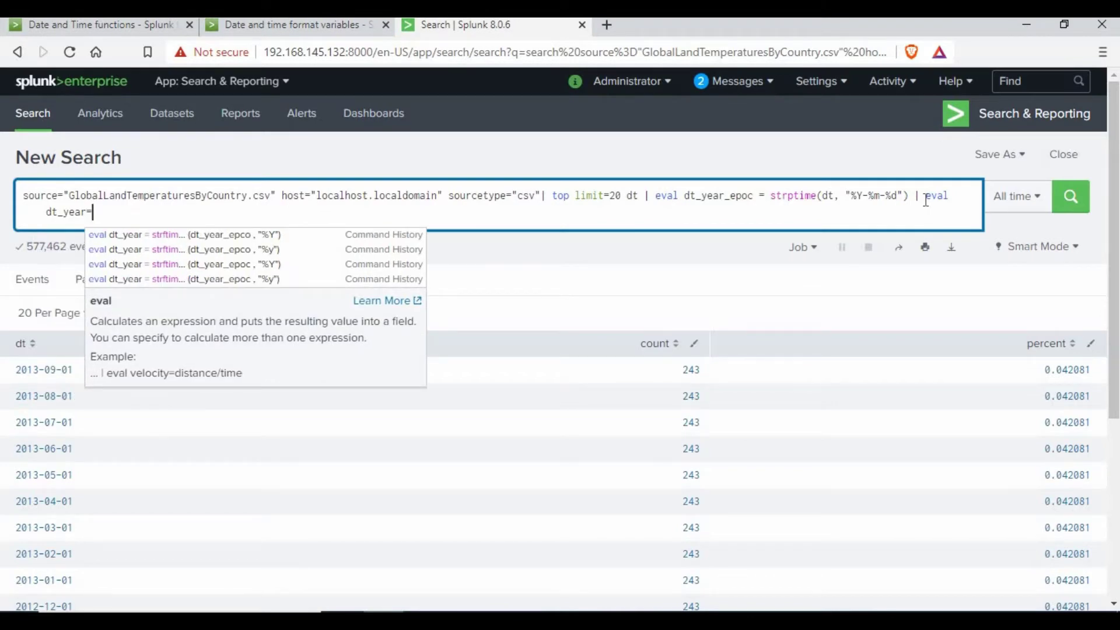
pyautogui.write('= strftime(')
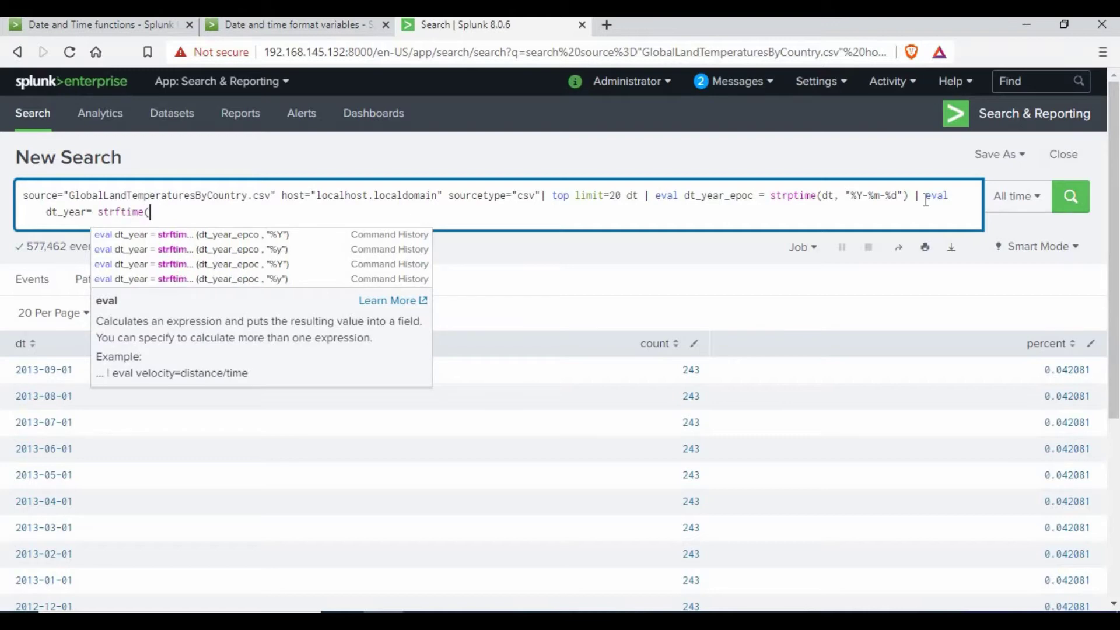
pyautogui.write(')')
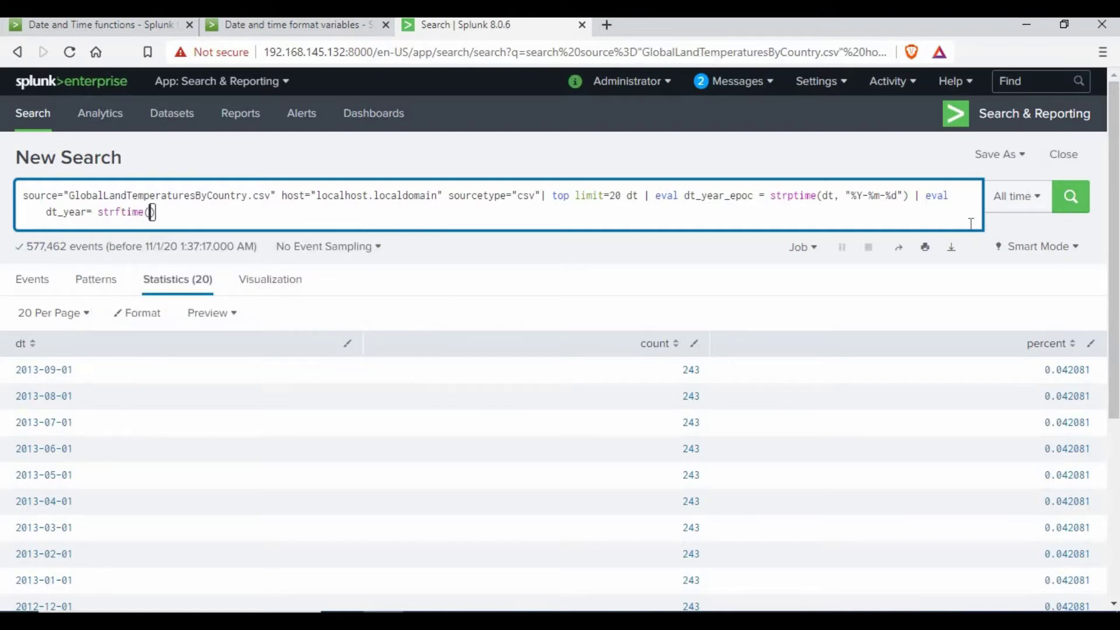
# Step: Complete strftime(dt_year_epoc, "%Y"), add table dt, dt_year, count, percent, and run the search
pyautogui.moveTo(752, 196); pyautogui.dragTo(679, 195)
pyautogui.rightClick(734, 199)
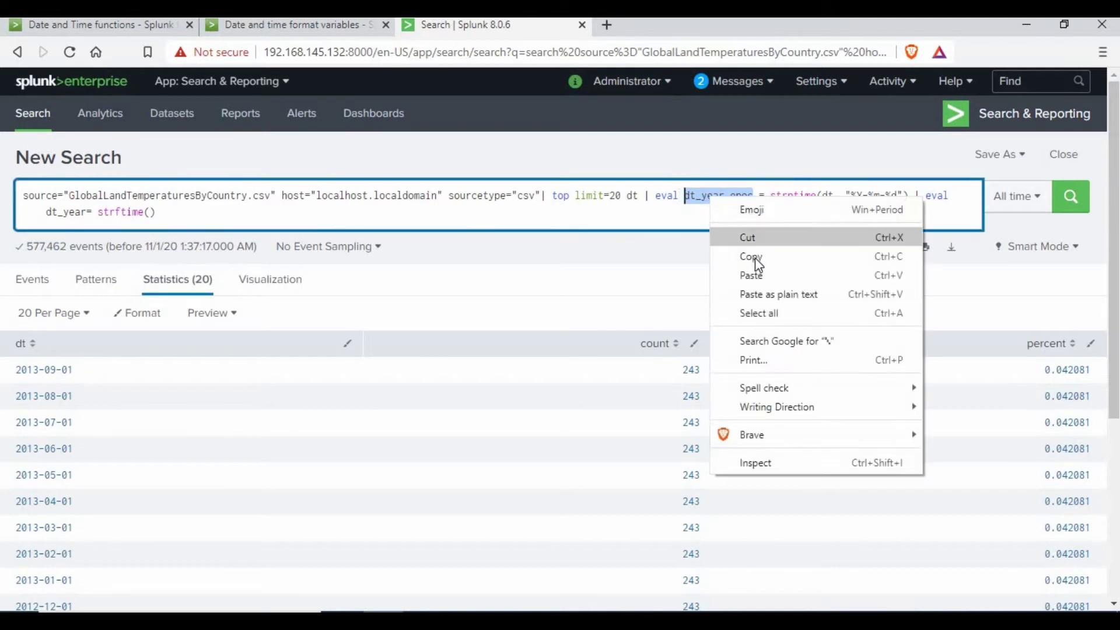
pyautogui.click(755, 257)
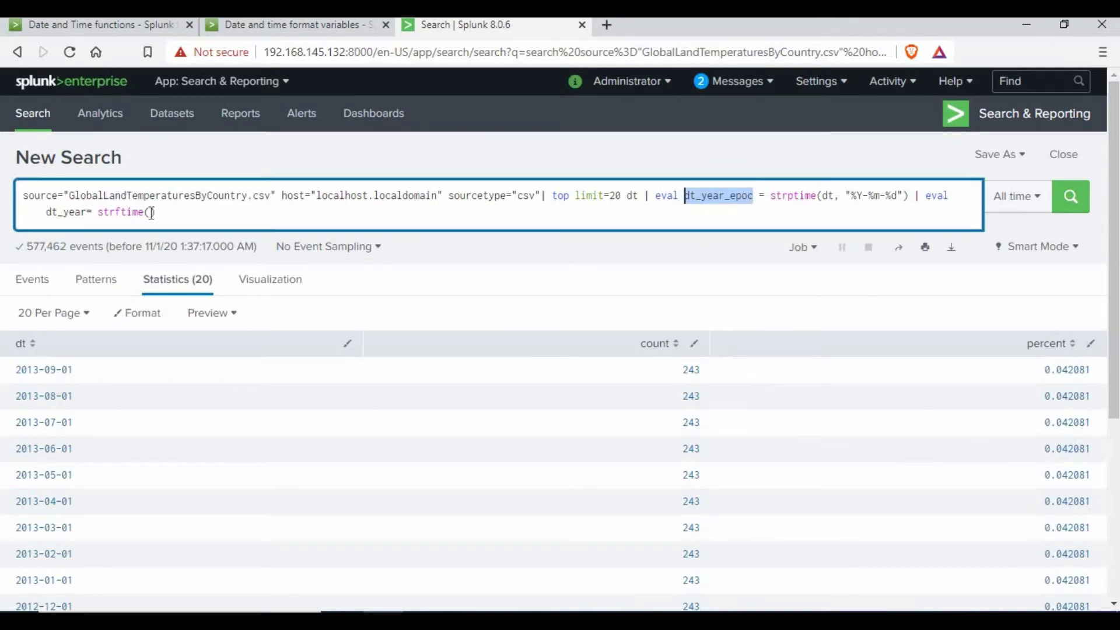
pyautogui.click(173, 217)
pyautogui.hotkey('ctrl', 'v')
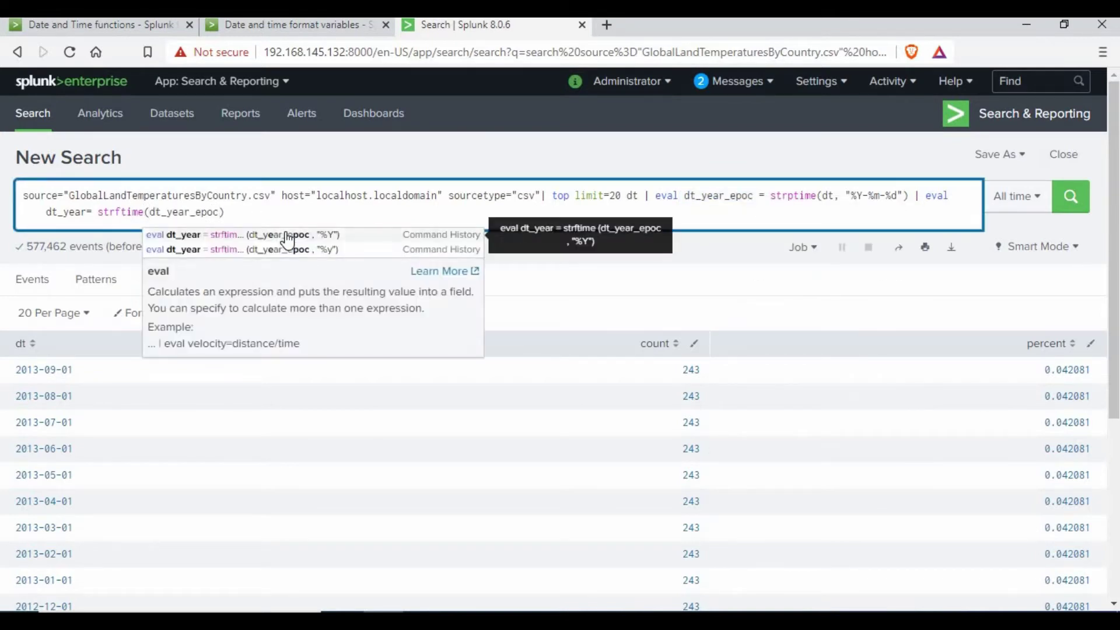
pyautogui.write(', ')
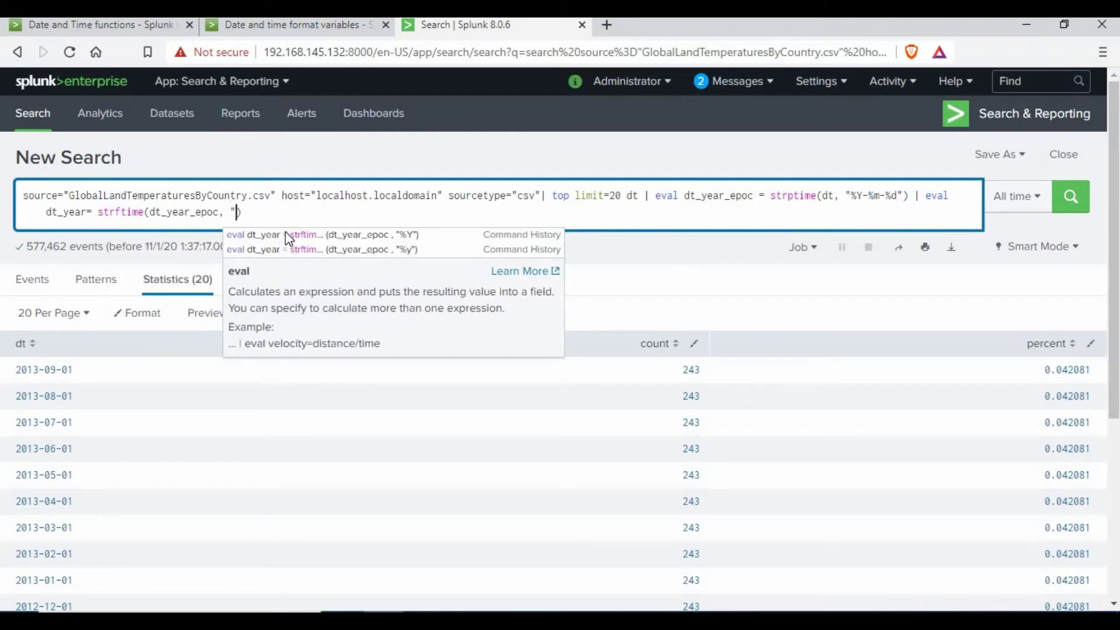
pyautogui.write('"')
pyautogui.write('%Y"')
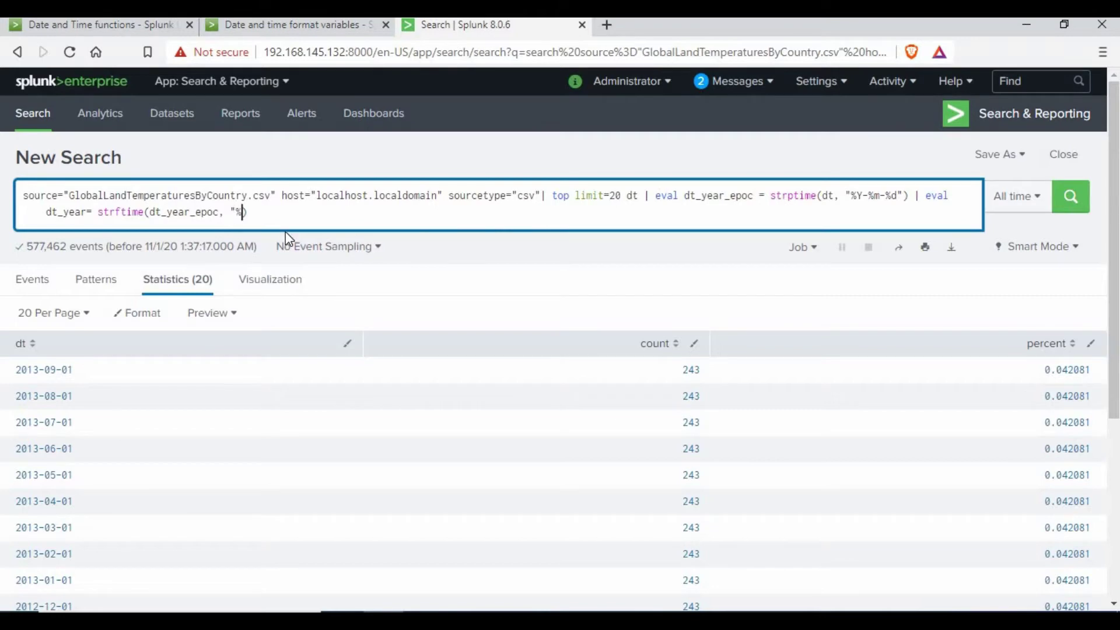
pyautogui.write(') | table dt')
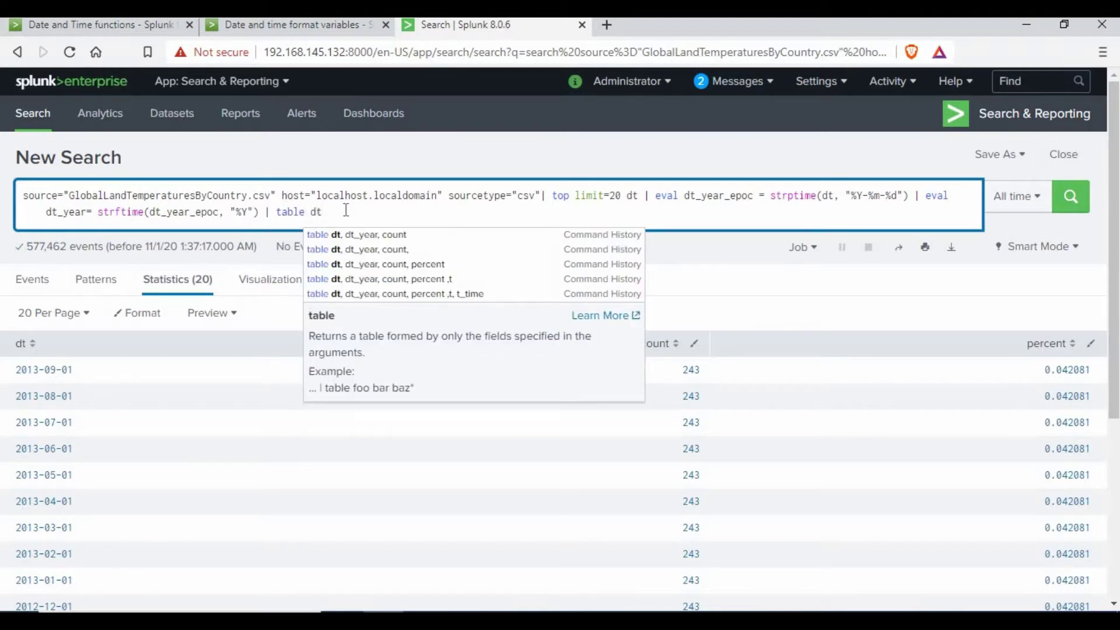
pyautogui.write(', dt_year')
pyautogui.click(416, 213)
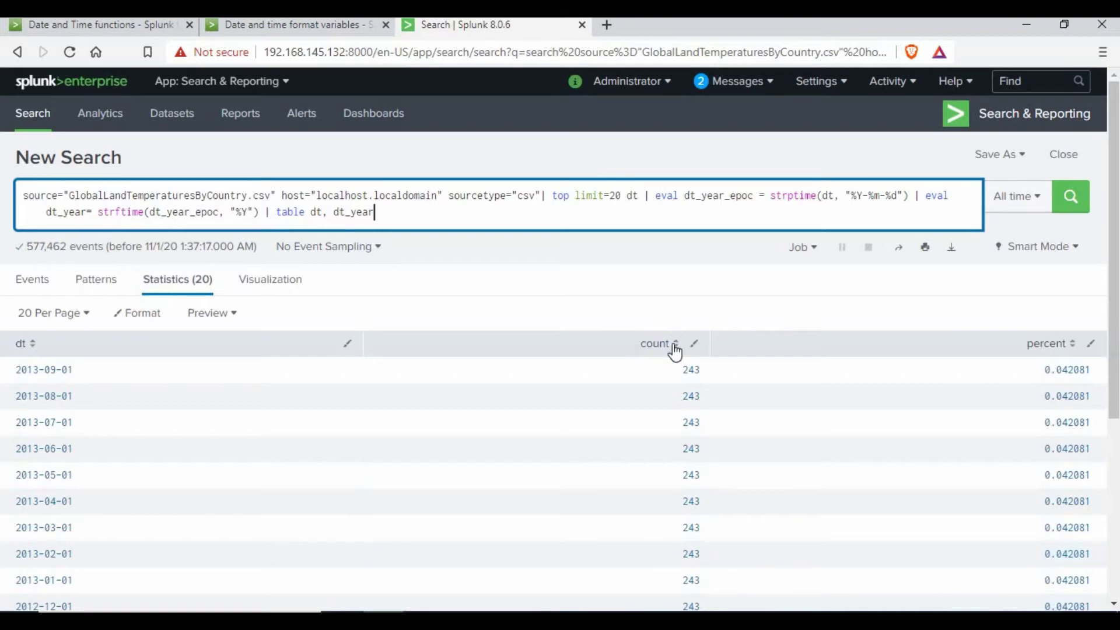
pyautogui.write(', count, ')
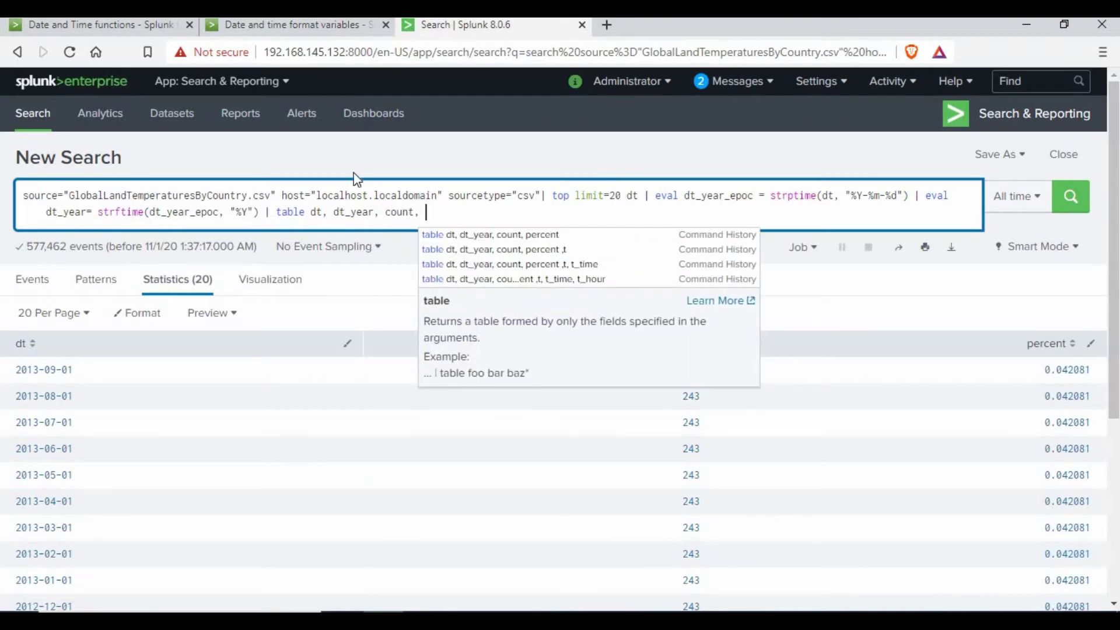
pyautogui.write('percent')
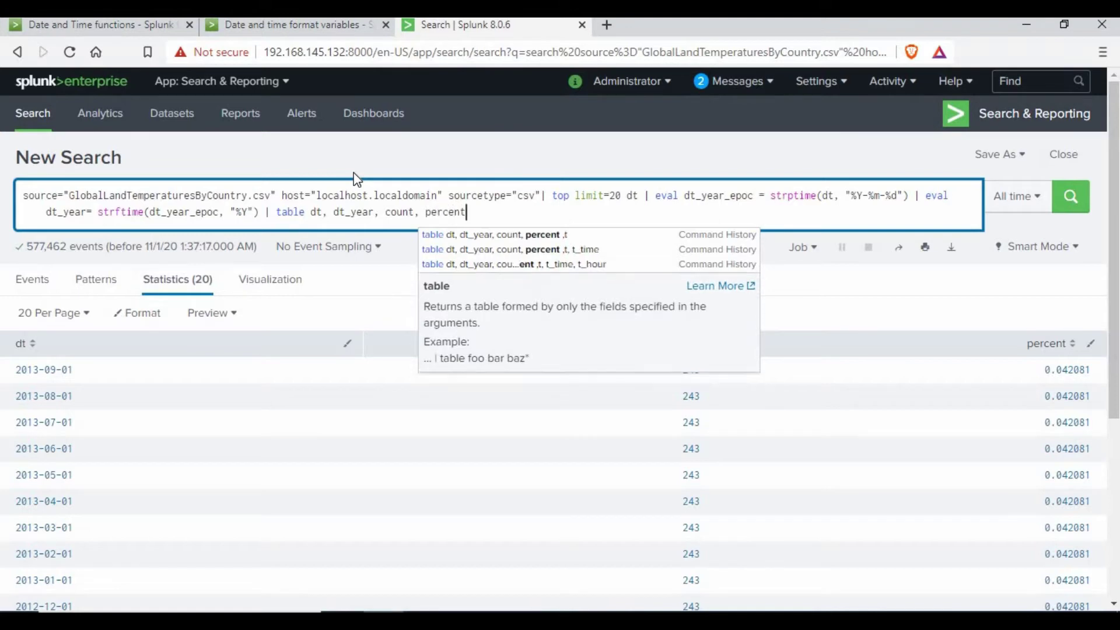
pyautogui.click(1070, 207)
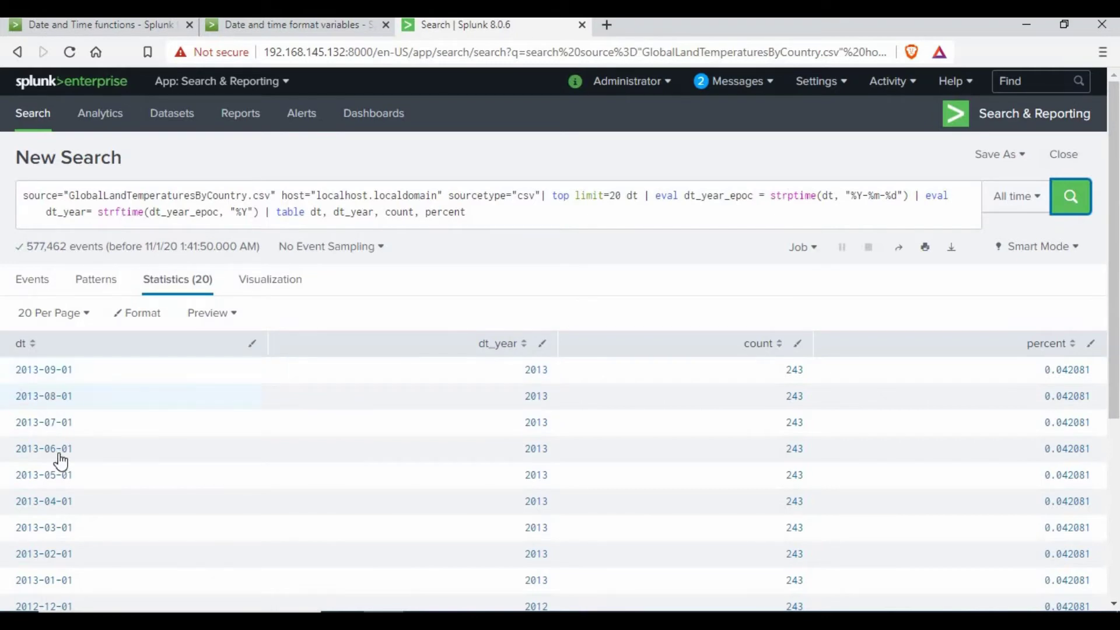
# Step: Change the strftime format to "%y" and rerun to see two-digit years
pyautogui.scroll(-5, 23, 497)
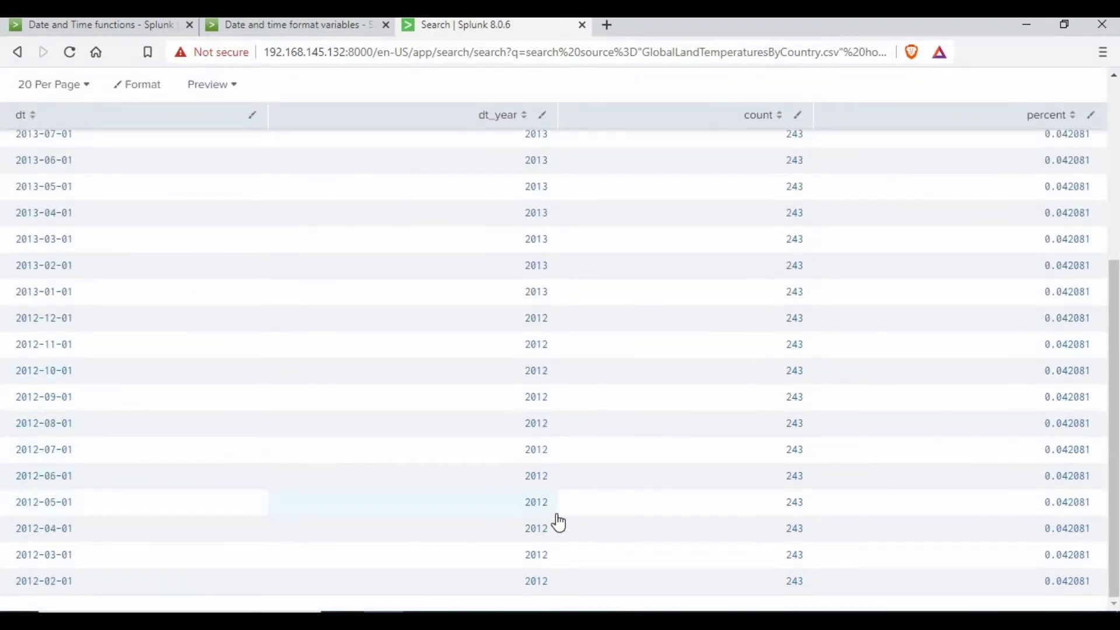
pyautogui.scroll(5, 545, 487)
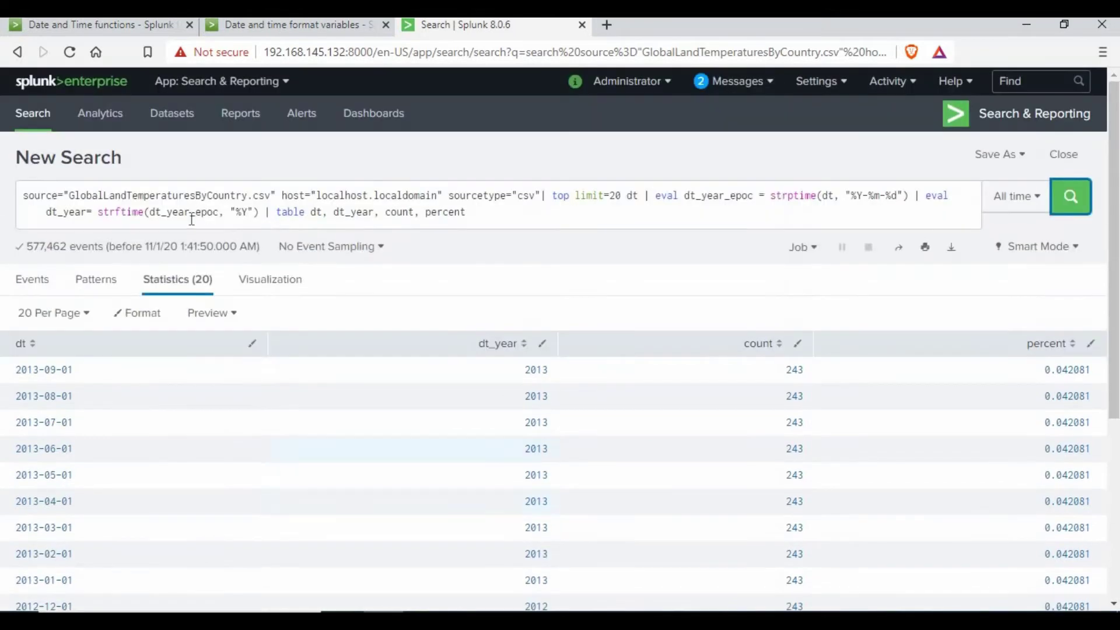
pyautogui.click(249, 208)
pyautogui.press('BackSpace')
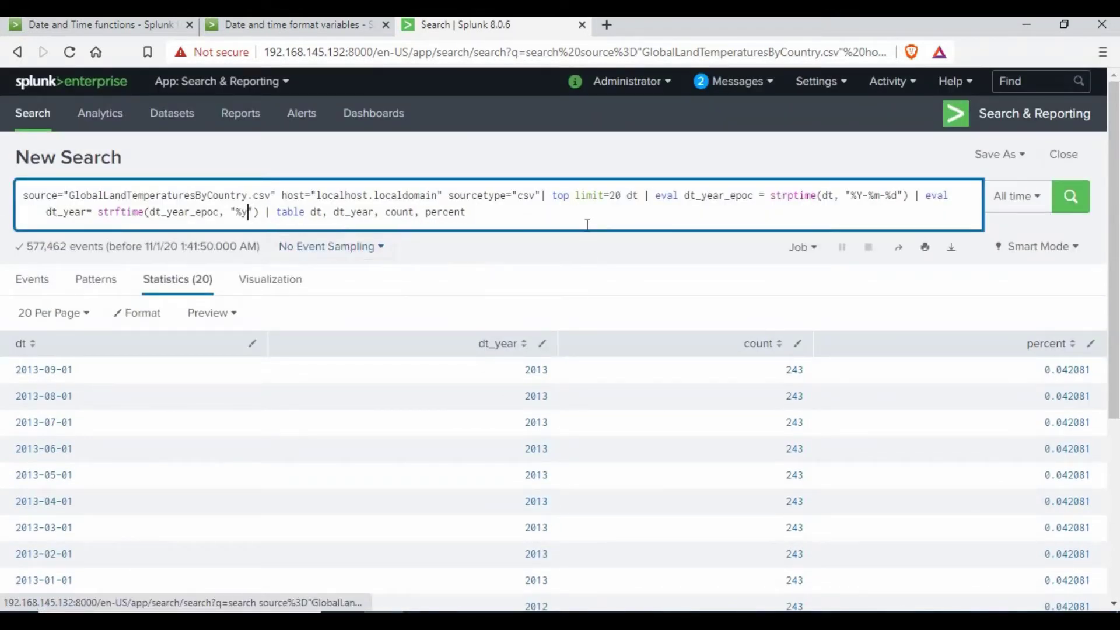
pyautogui.write('y')
pyautogui.click(1066, 198)
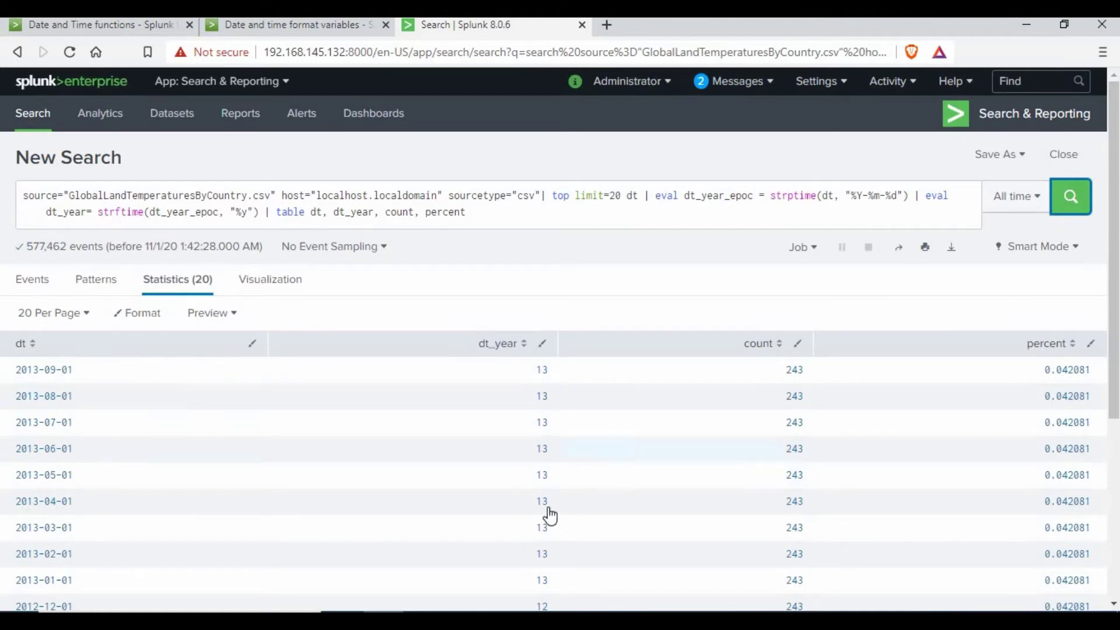
# Step: Restore the format to "%Y" and rerun for four-digit years
pyautogui.scroll(-5, 533, 527)
pyautogui.scroll(5, 309, 347)
pyautogui.click(247, 211)
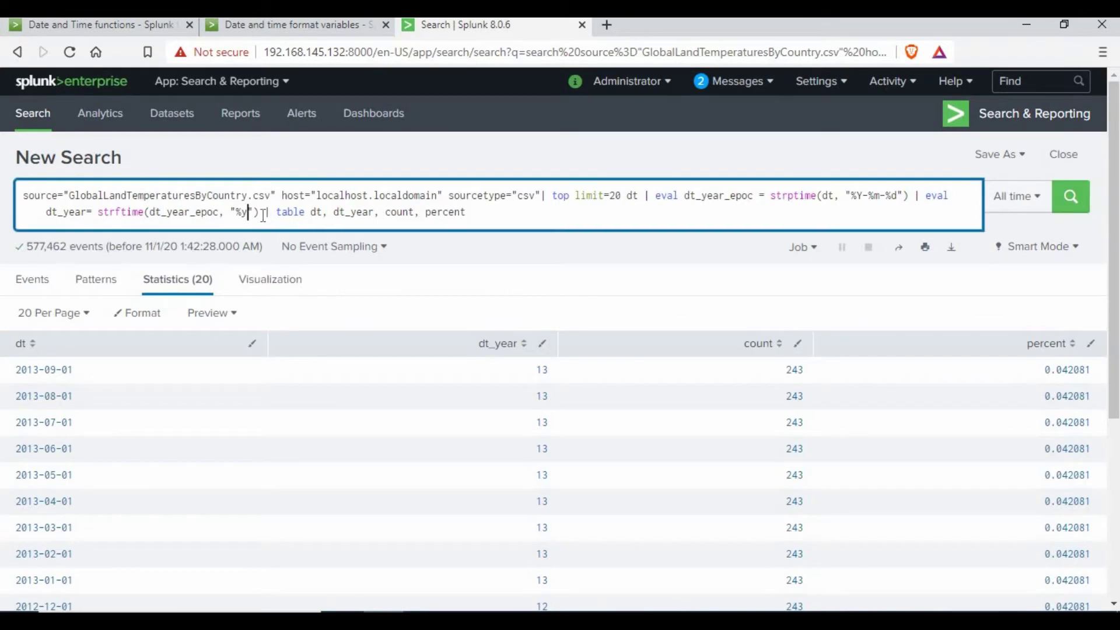
pyautogui.press('BackSpace')
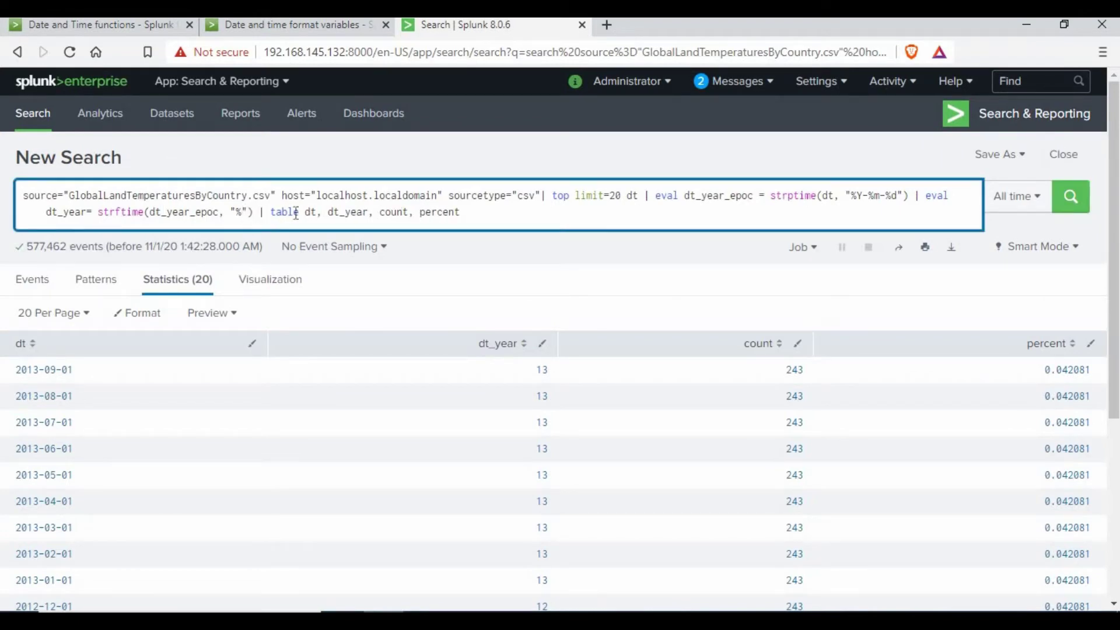
pyautogui.write('Y')
pyautogui.click(1072, 198)
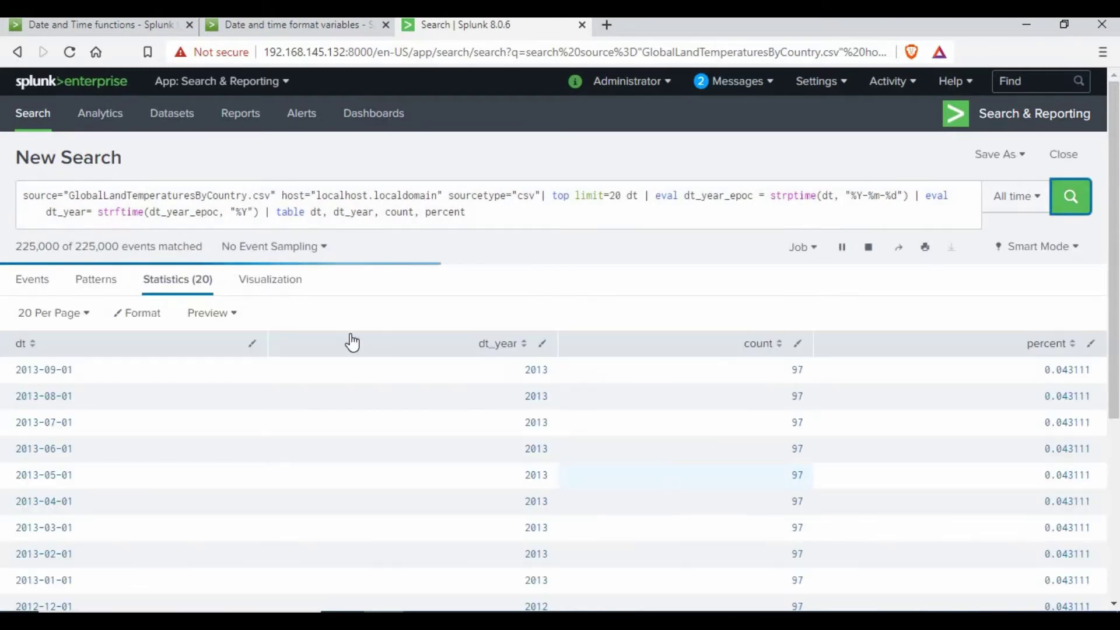
# Step: Change the format to "%m" and rerun to show month numbers
pyautogui.moveTo(237, 213); pyautogui.dragTo(251, 214)
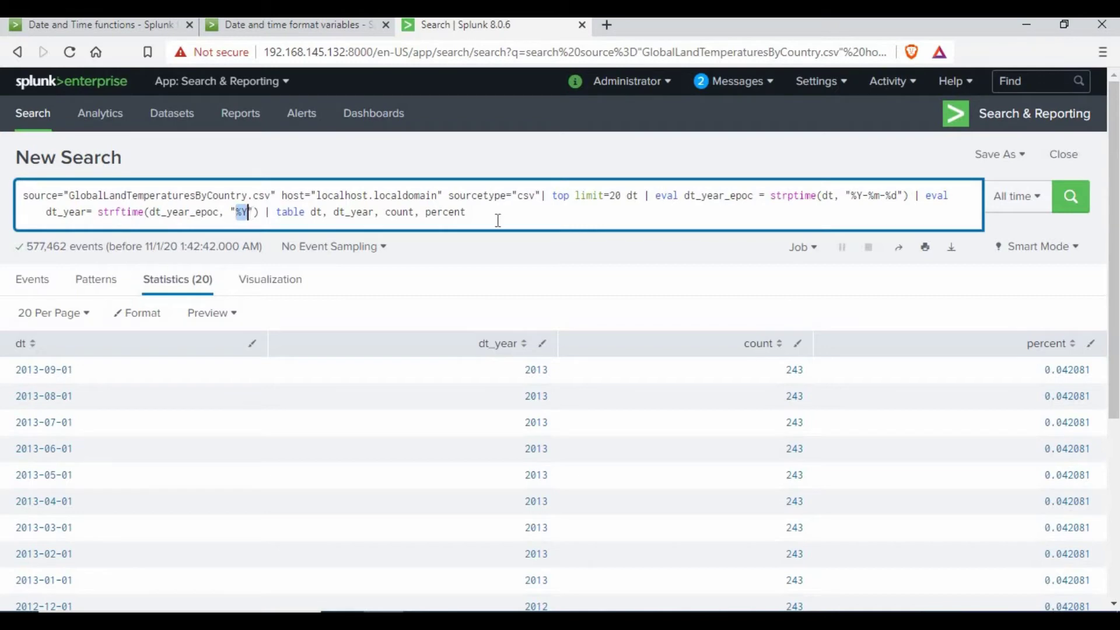
pyautogui.click(267, 215)
pyautogui.click(250, 213)
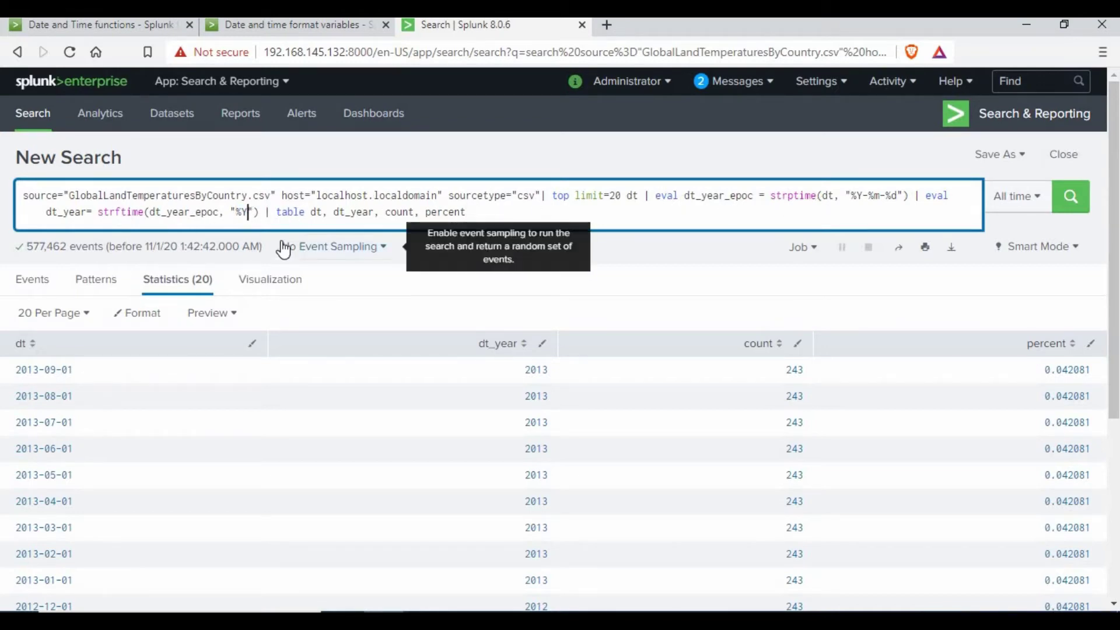
pyautogui.press('BackSpace')
pyautogui.write('m')
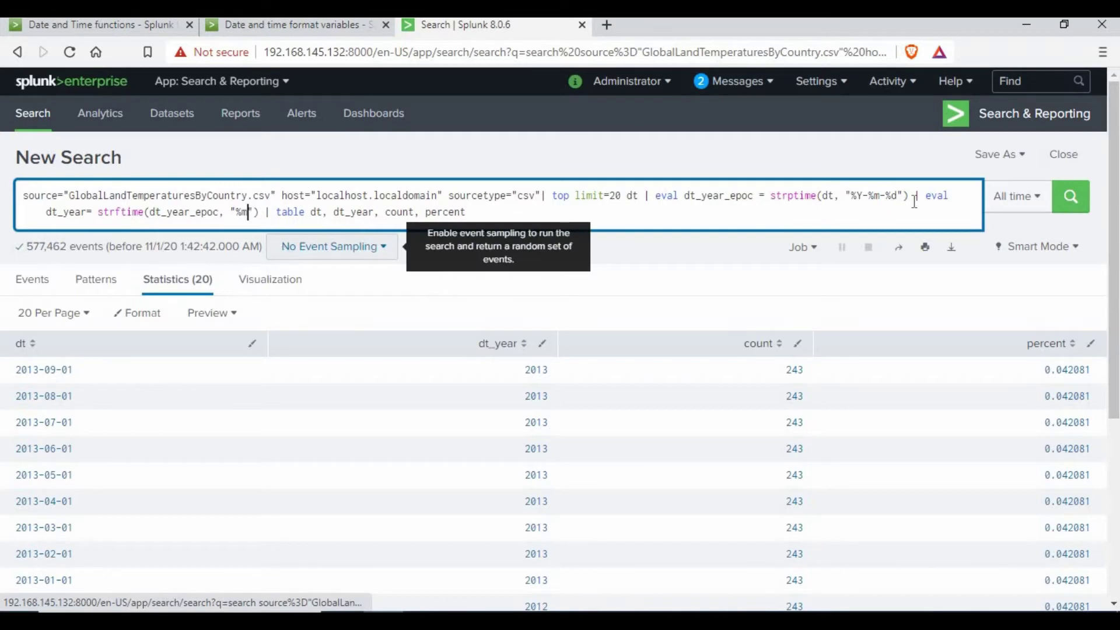
pyautogui.click(1071, 196)
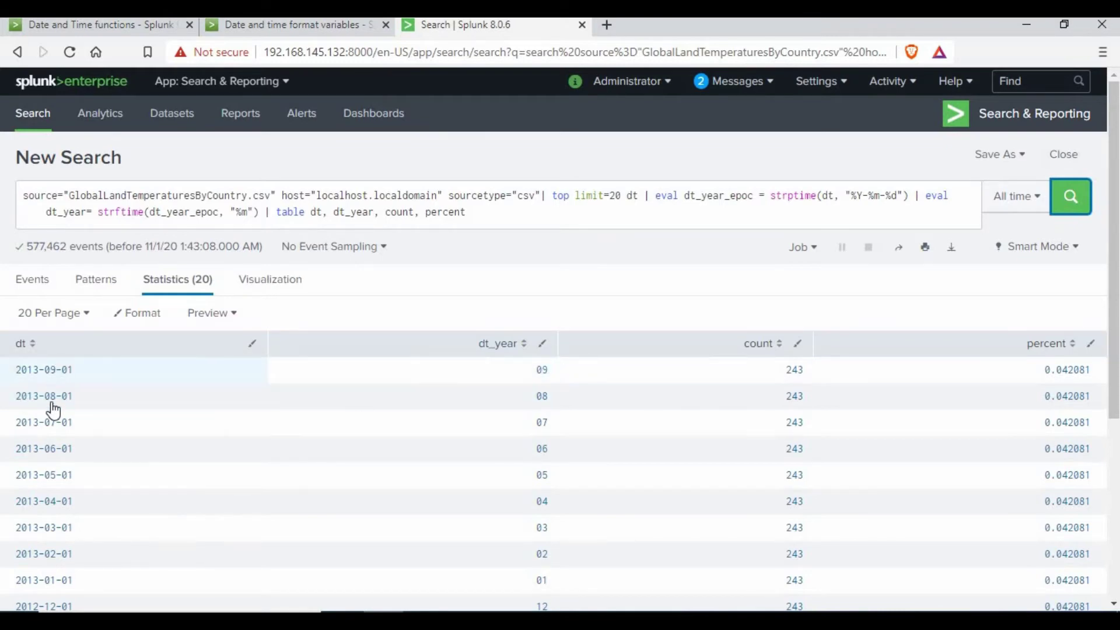
# Step: Rename the eval field from dt_year to dt_month and rerun
pyautogui.click(103, 237)
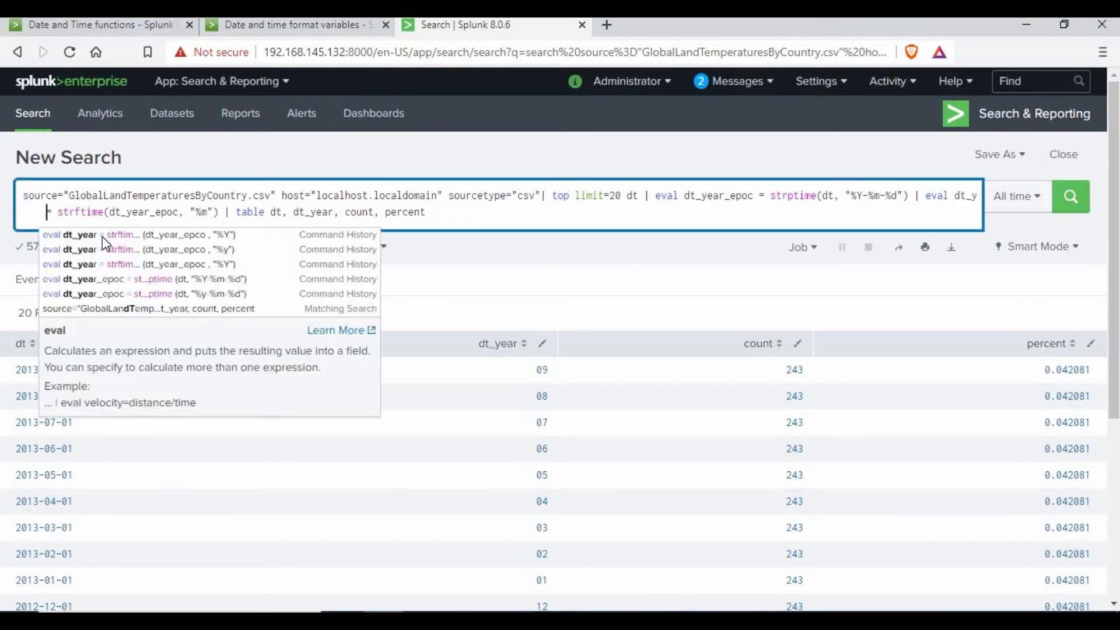
pyautogui.press('BackSpace')
pyautogui.press('BackSpace')
pyautogui.press('BackSpace')
pyautogui.write('month')
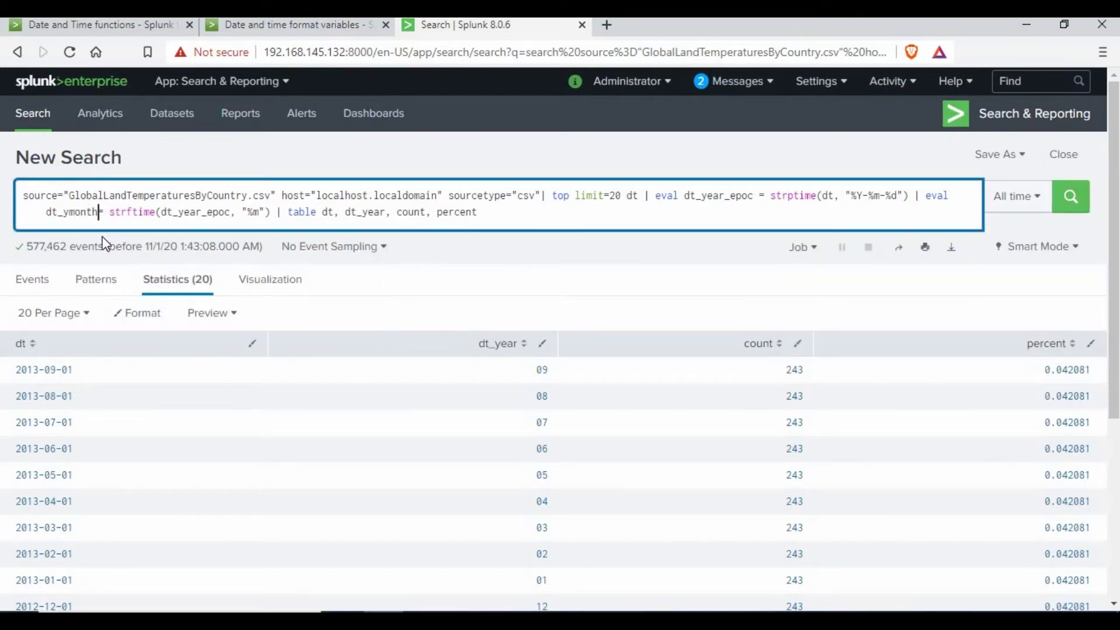
pyautogui.click(68, 212)
pyautogui.press('BackSpace')
pyautogui.click(1070, 196)
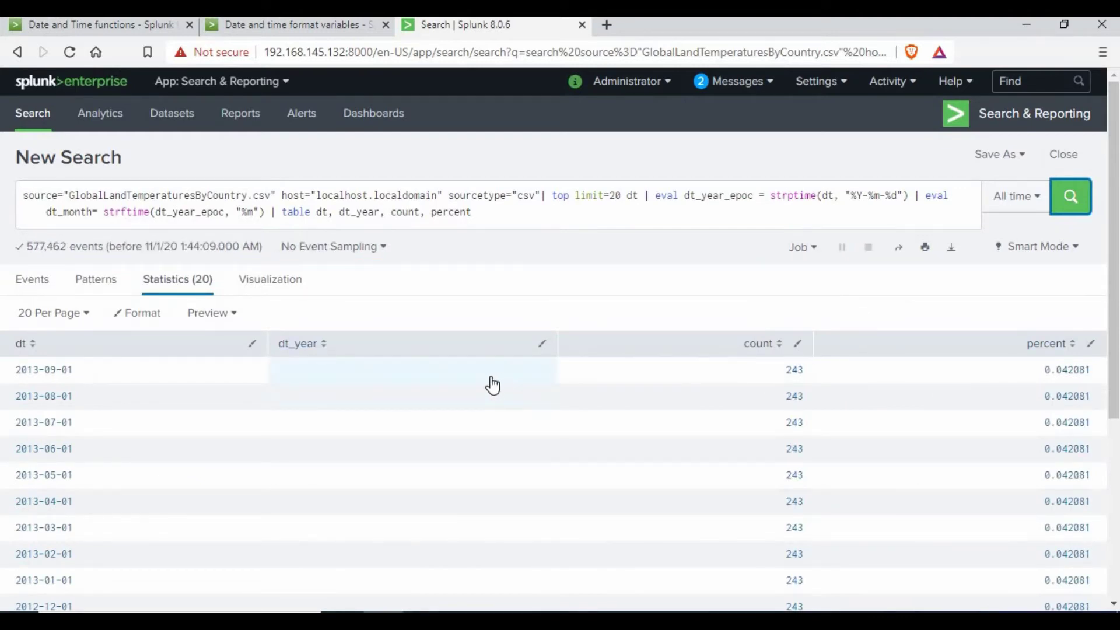
# Step: Rename dt_year to dt_month in the table list, rerun, and review the month values
pyautogui.click(380, 213)
pyautogui.press('BackSpace')
pyautogui.press('BackSpace')
pyautogui.press('BackSpace')
pyautogui.press('BackSpace')
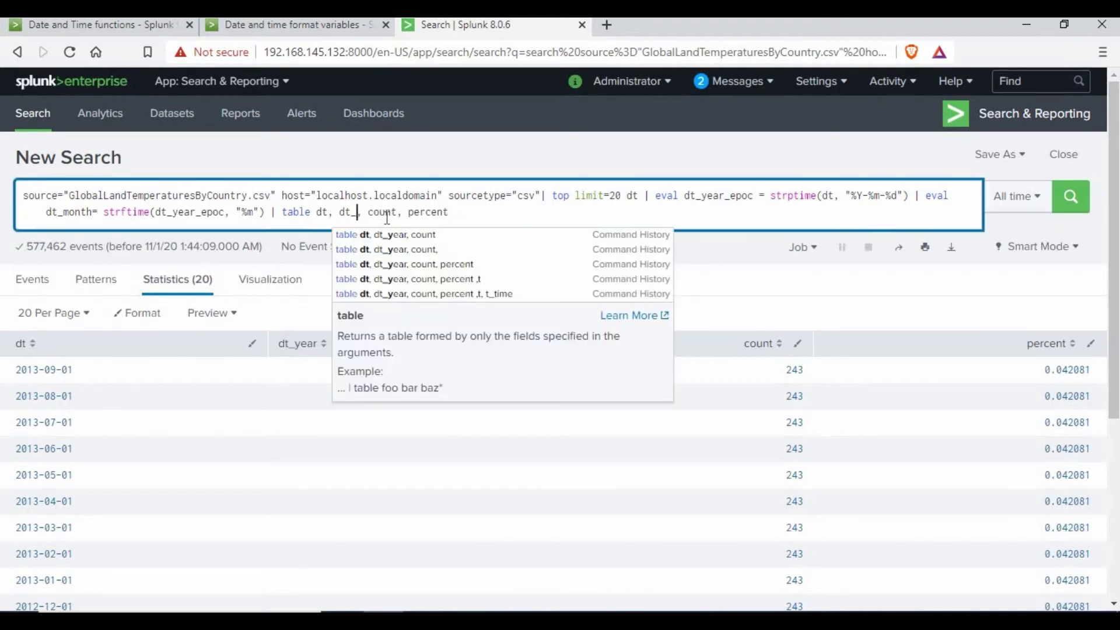
pyautogui.write('month')
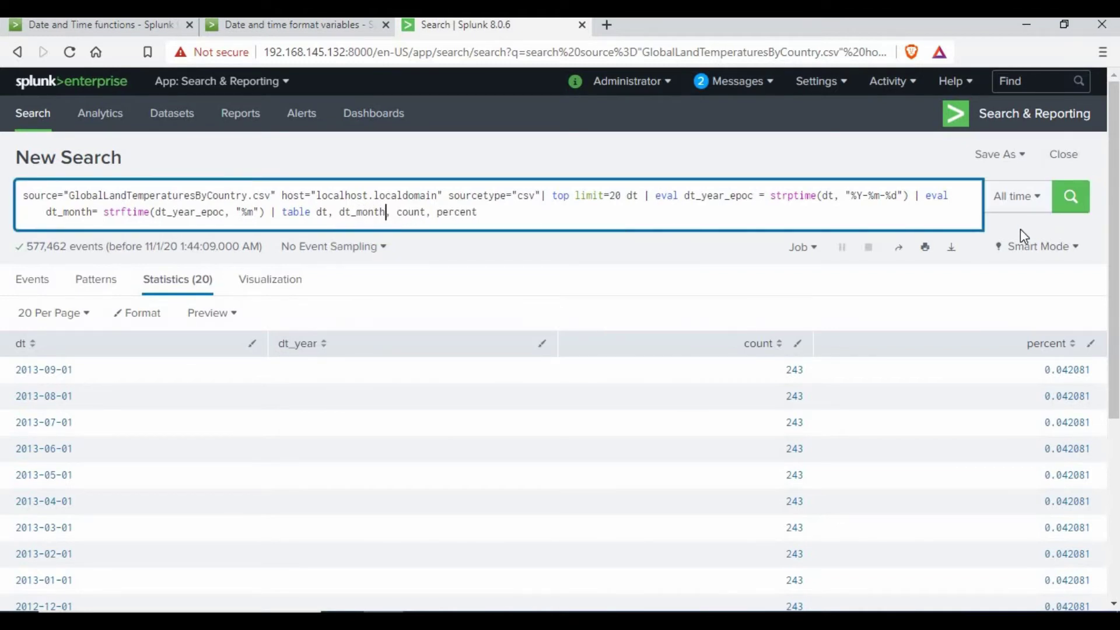
pyautogui.click(1067, 207)
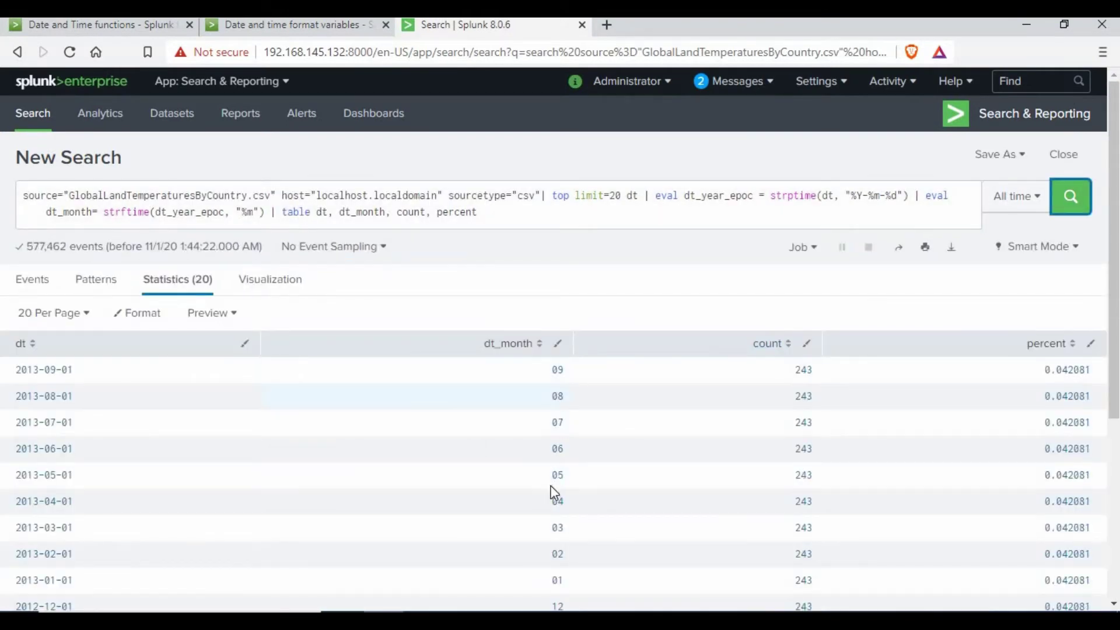
pyautogui.scroll(-2, 558, 489)
pyautogui.scroll(-4, 558, 489)
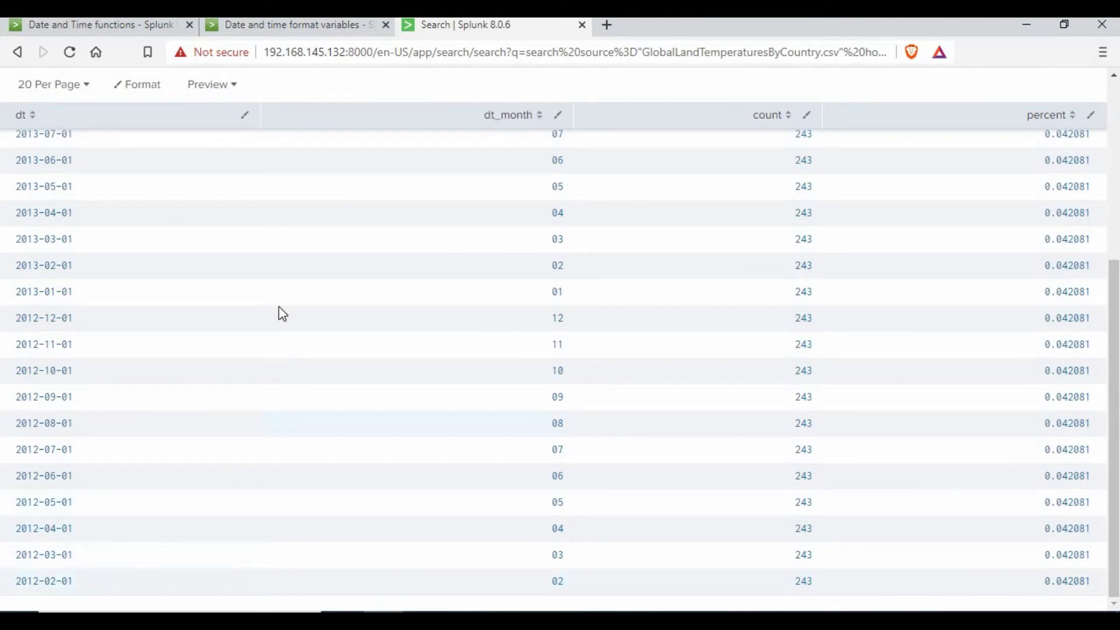
pyautogui.scroll(4, 644, 203)
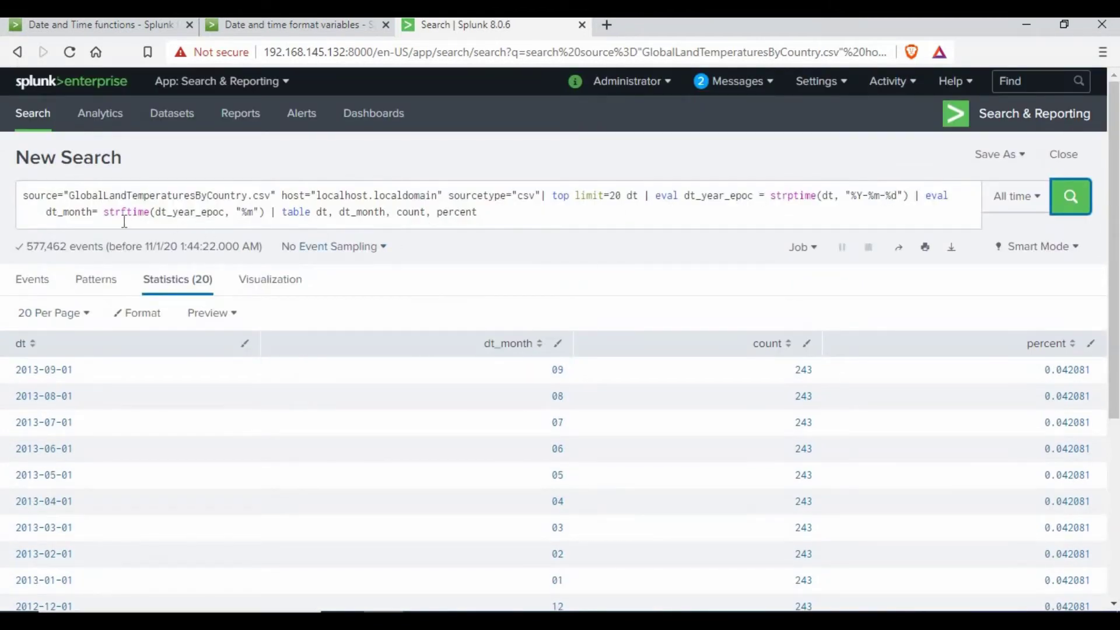
pyautogui.click(251, 216)
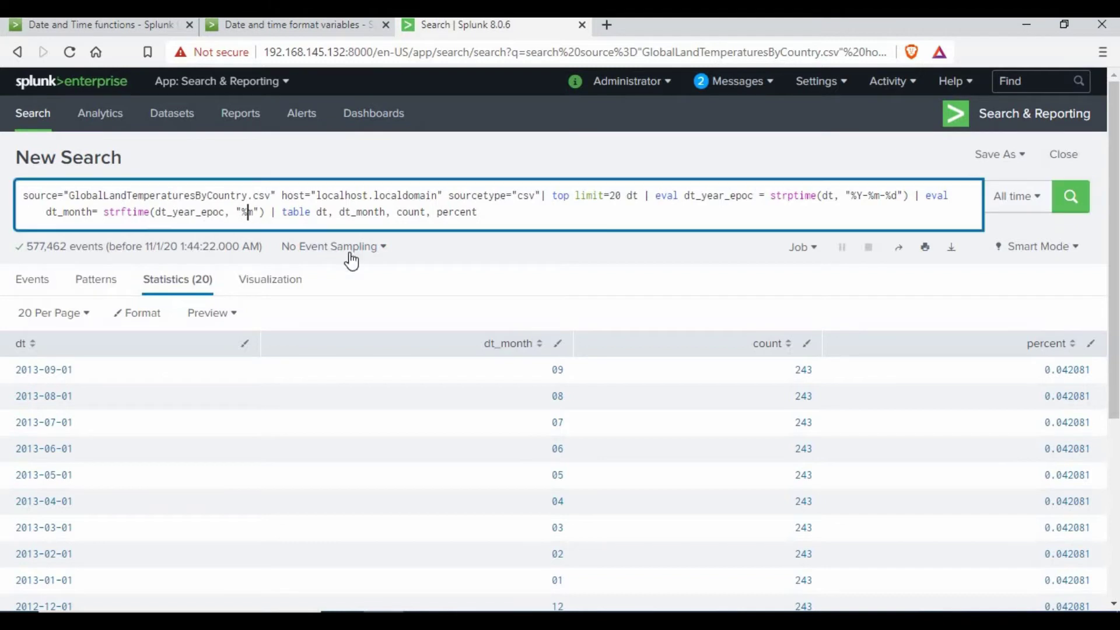
# Step: Switch the format to "%d", rename the field and table column to dt_day, and rerun
pyautogui.press('Delete')
pyautogui.write('d')
pyautogui.press('BackSpace')
pyautogui.press('BackSpace')
pyautogui.press('BackSpace')
pyautogui.press('BackSpace')
pyautogui.press('BackSpace')
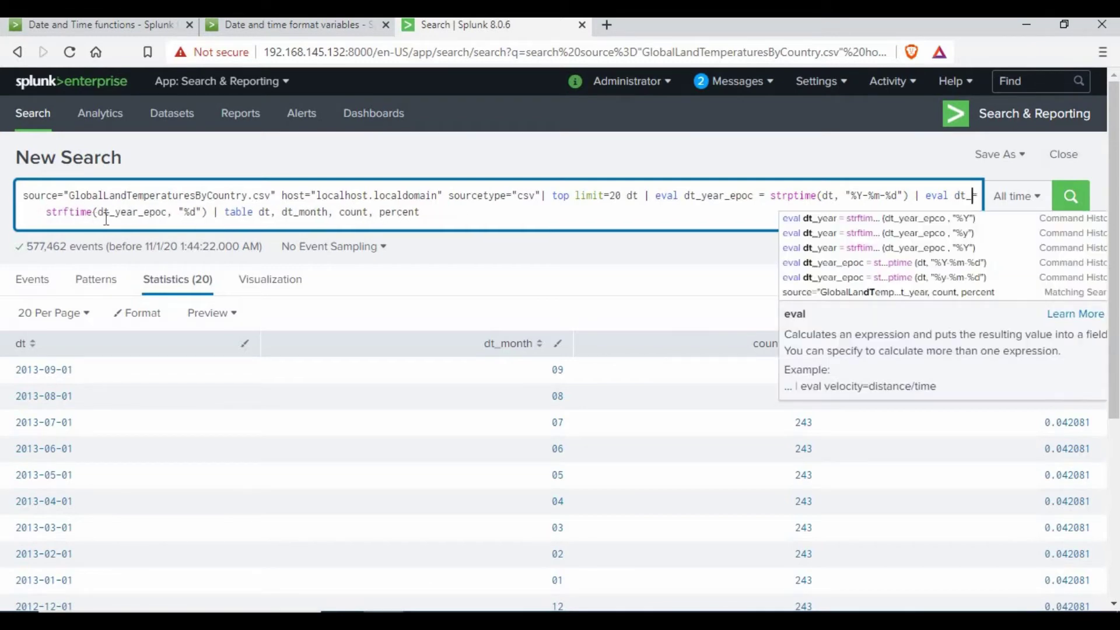
pyautogui.write('day')
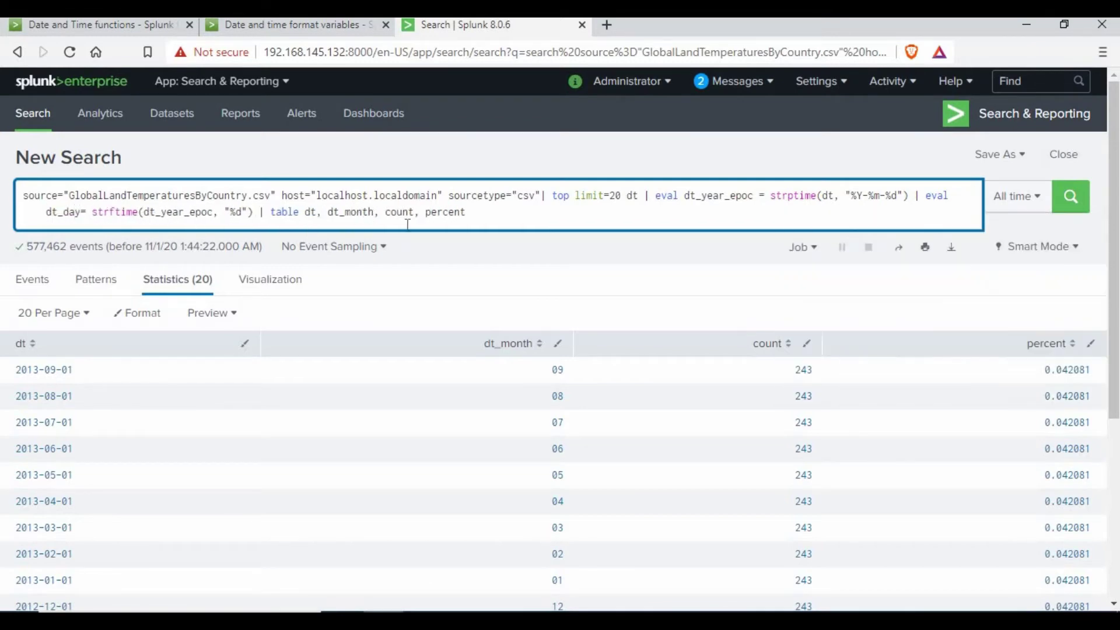
pyautogui.press('BackSpace')
pyautogui.press('BackSpace')
pyautogui.press('BackSpace')
pyautogui.press('BackSpace')
pyautogui.press('Delete')
pyautogui.write('day')
pyautogui.click(1070, 196)
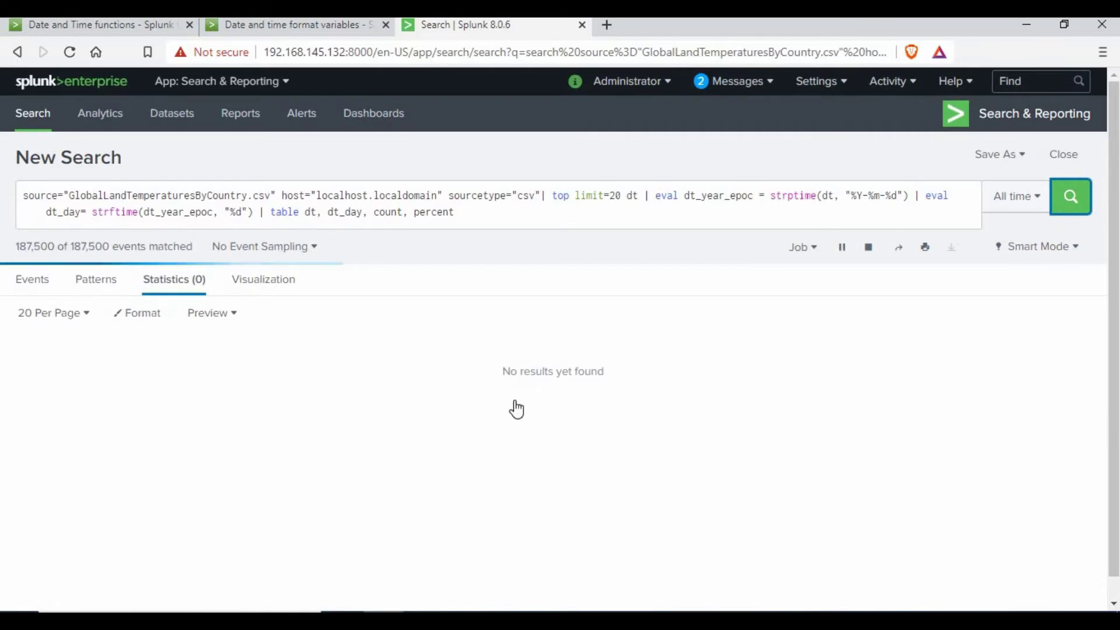
pyautogui.scroll(-5, 535, 452)
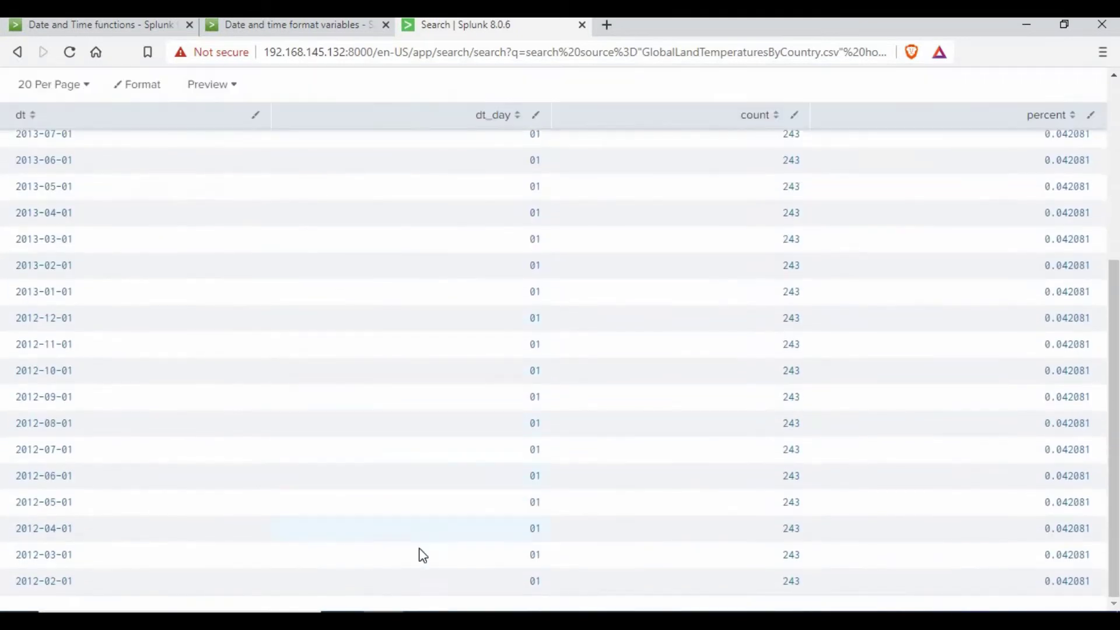
pyautogui.scroll(4, 537, 408)
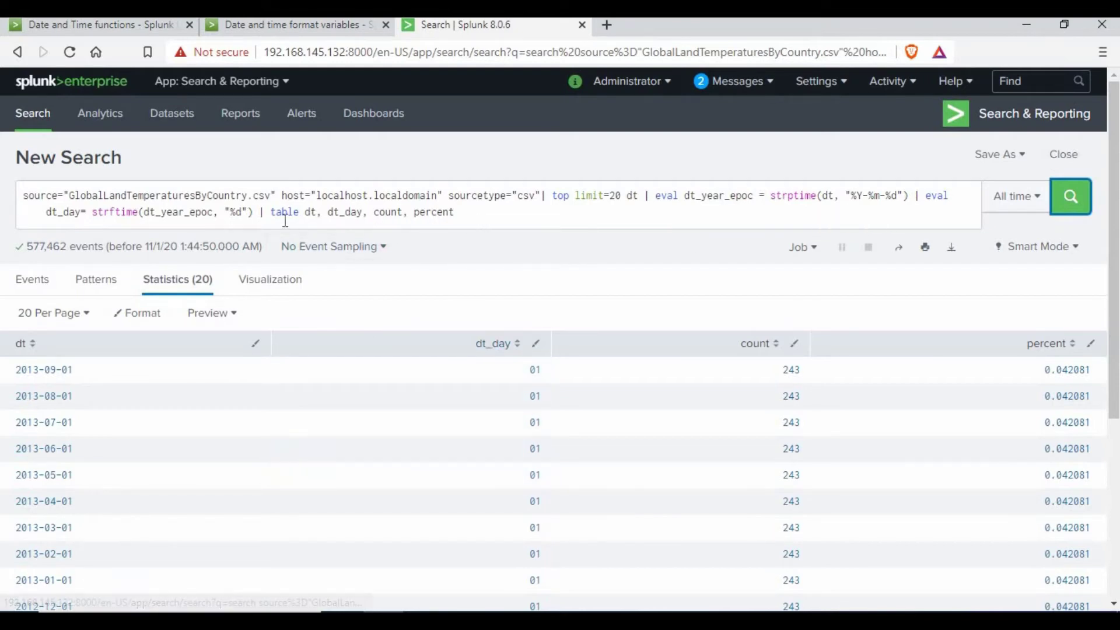
pyautogui.moveTo(929, 196); pyautogui.dragTo(256, 208)
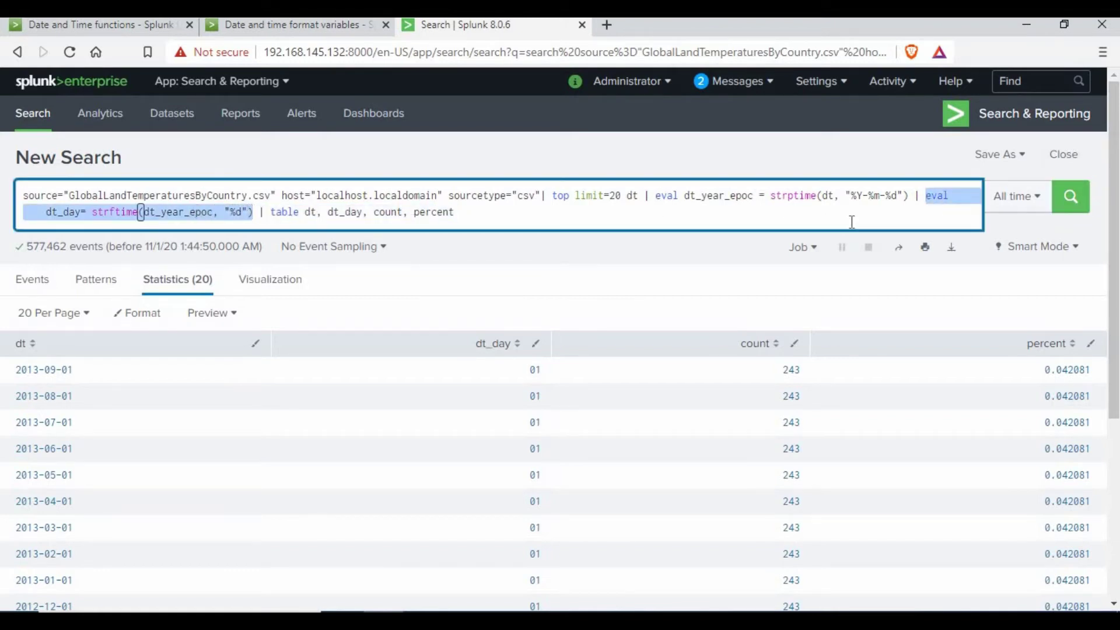
# Step: Paste a copy of the dt_day eval and turn it into dt_year with "%Y"
pyautogui.click(922, 204)
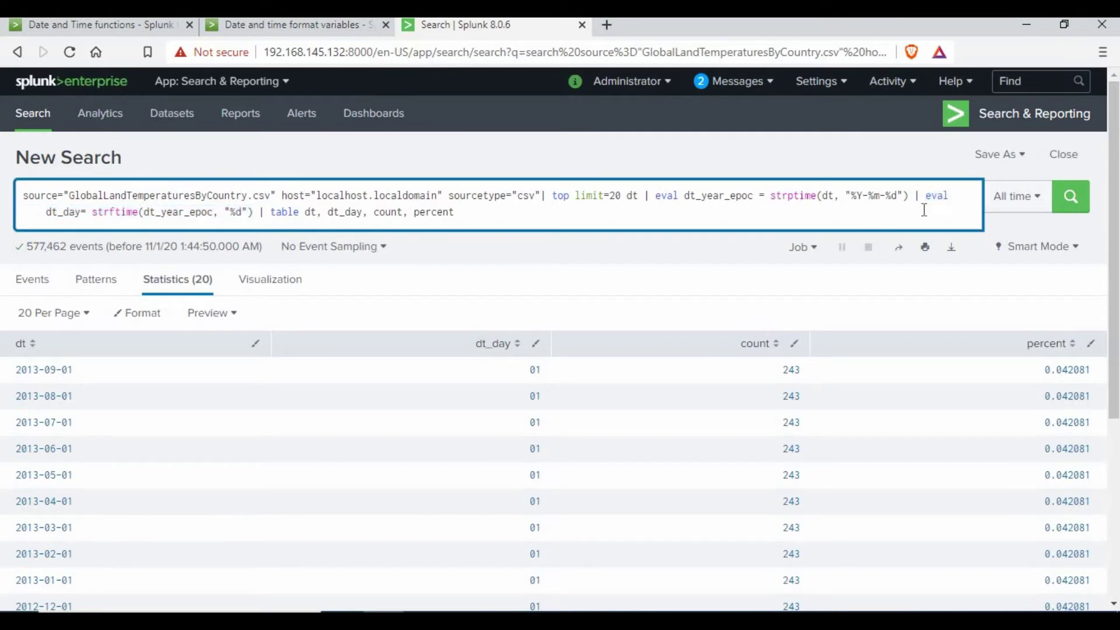
pyautogui.tripleClick(924, 210)
pyautogui.write('eval dt_day= strftime(dt_year_epoc, "%d")')
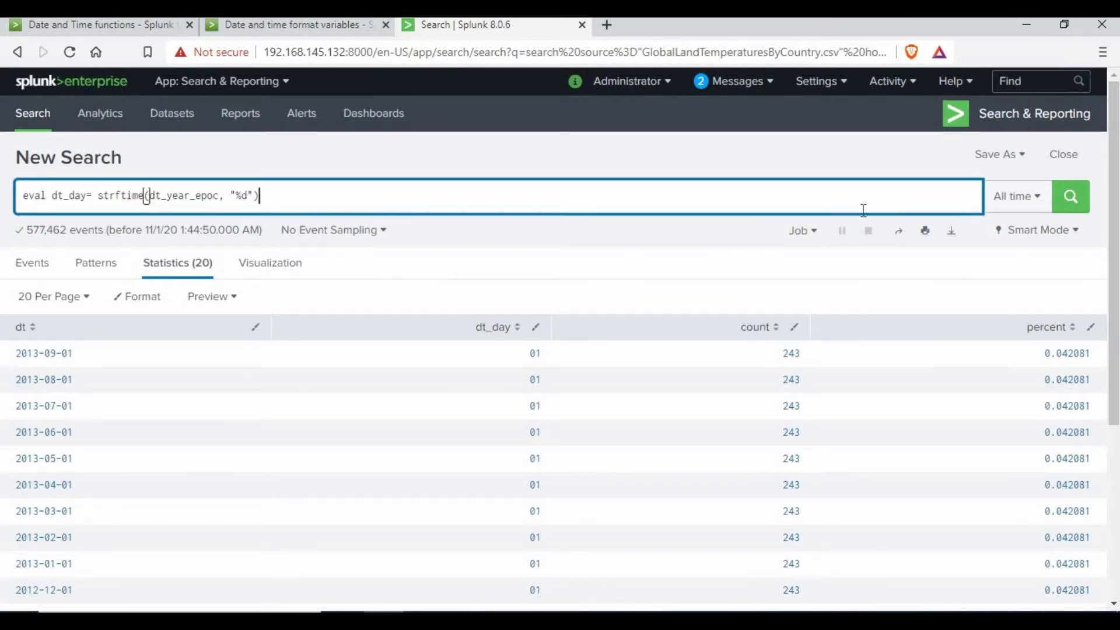
pyautogui.hotkey('ctrl', 'z')
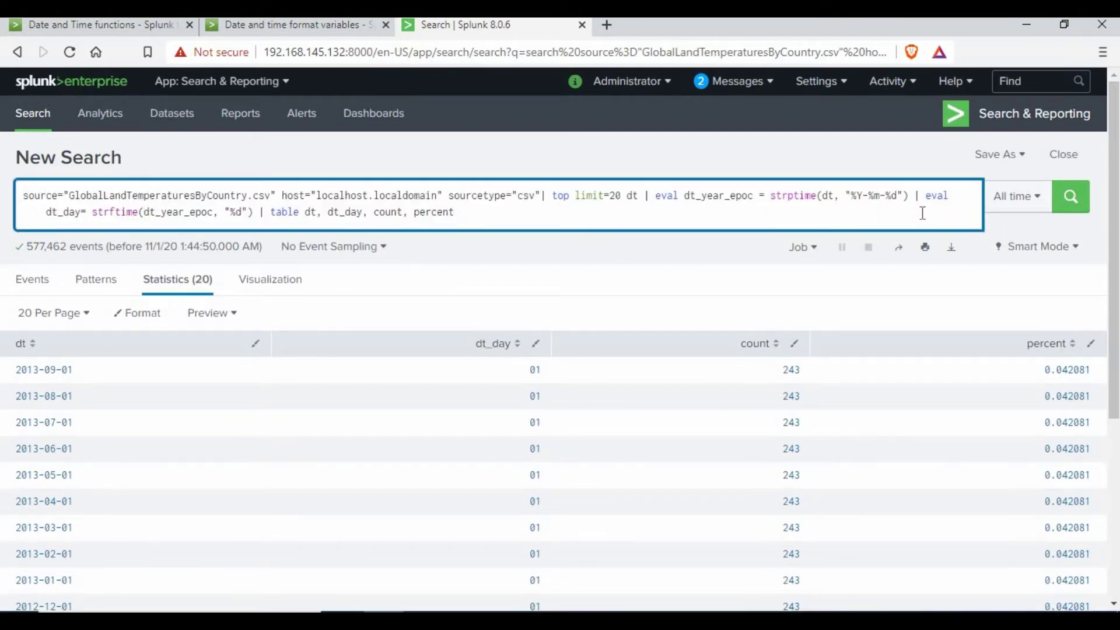
pyautogui.write('eval dt_day= strftime(dt_year_epoc, "%d")')
pyautogui.write('|')
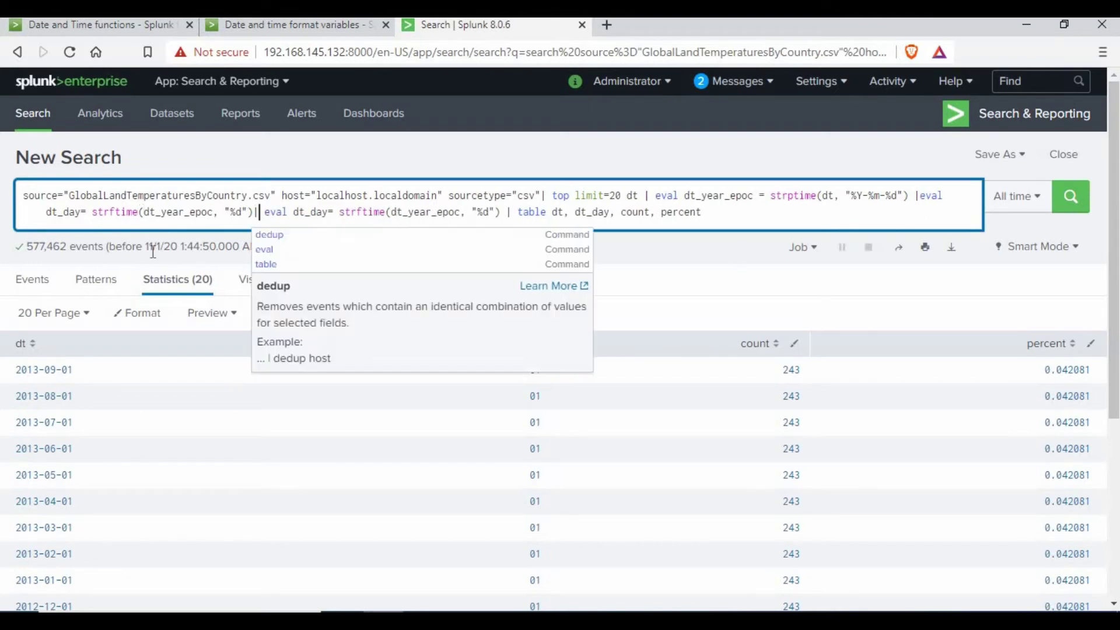
pyautogui.press('Left')
pyautogui.press('Left')
pyautogui.press('Left')
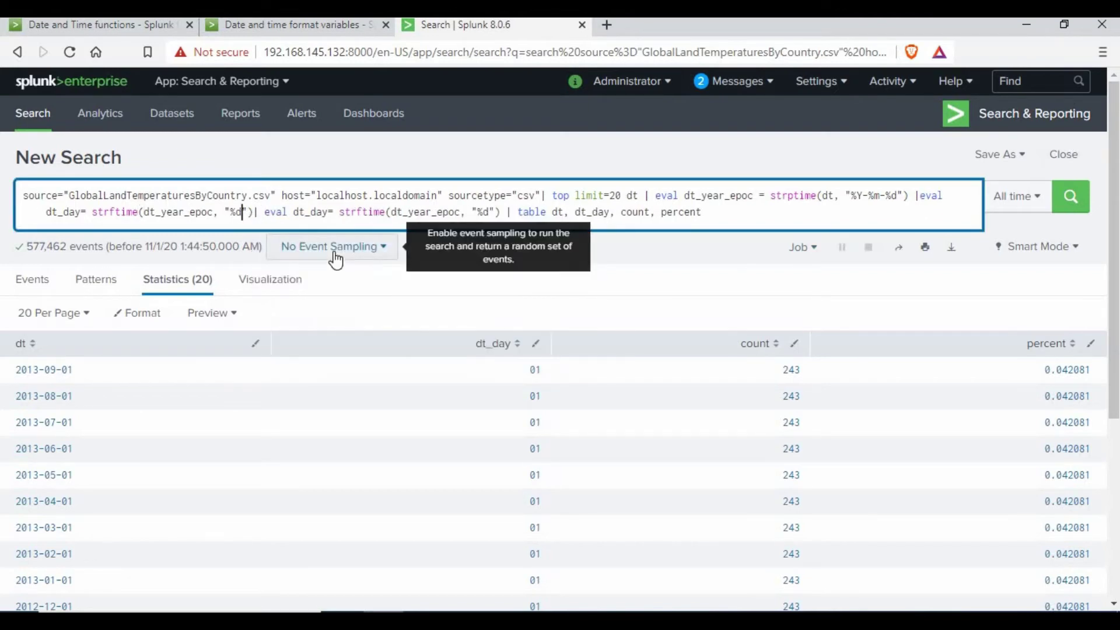
pyautogui.press('BackSpace')
pyautogui.write('Y')
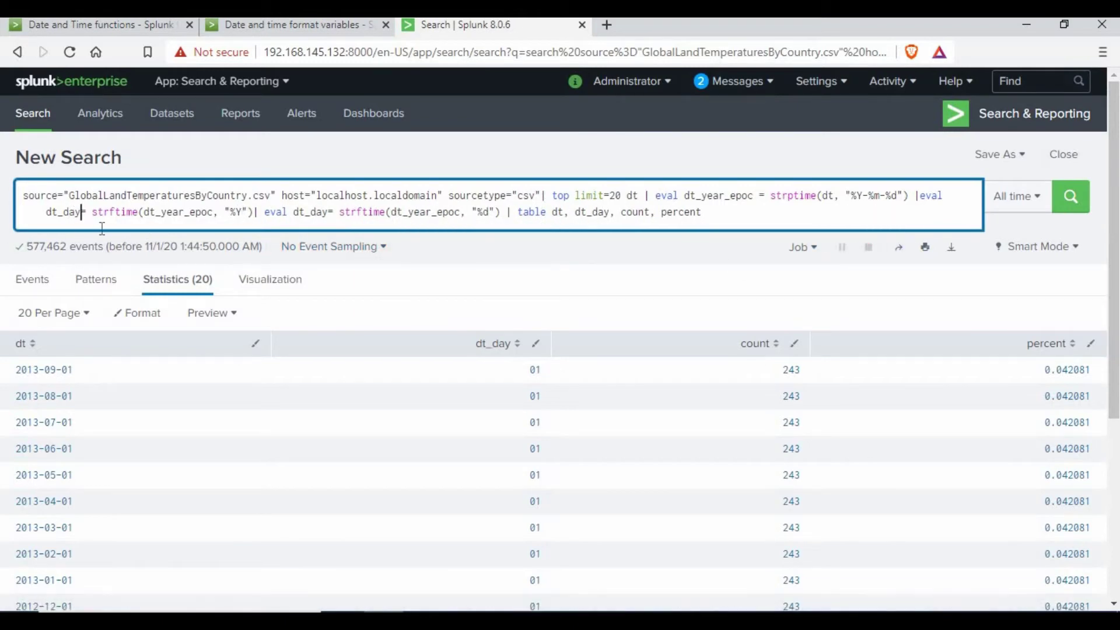
pyautogui.press('BackSpace')
pyautogui.press('BackSpace')
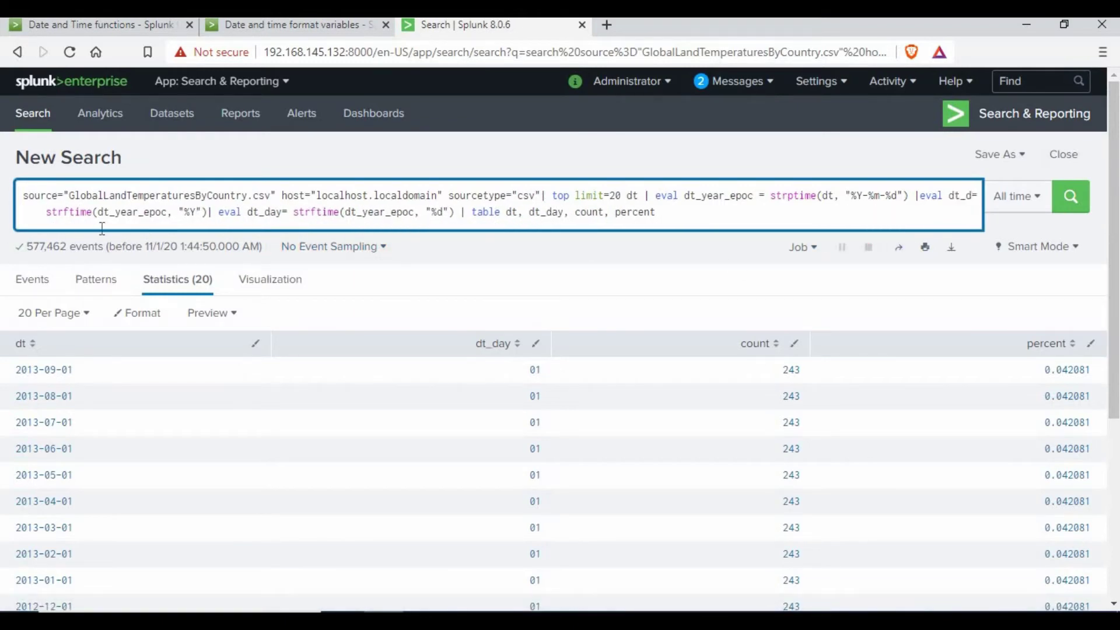
pyautogui.press('BackSpace')
pyautogui.write('year')
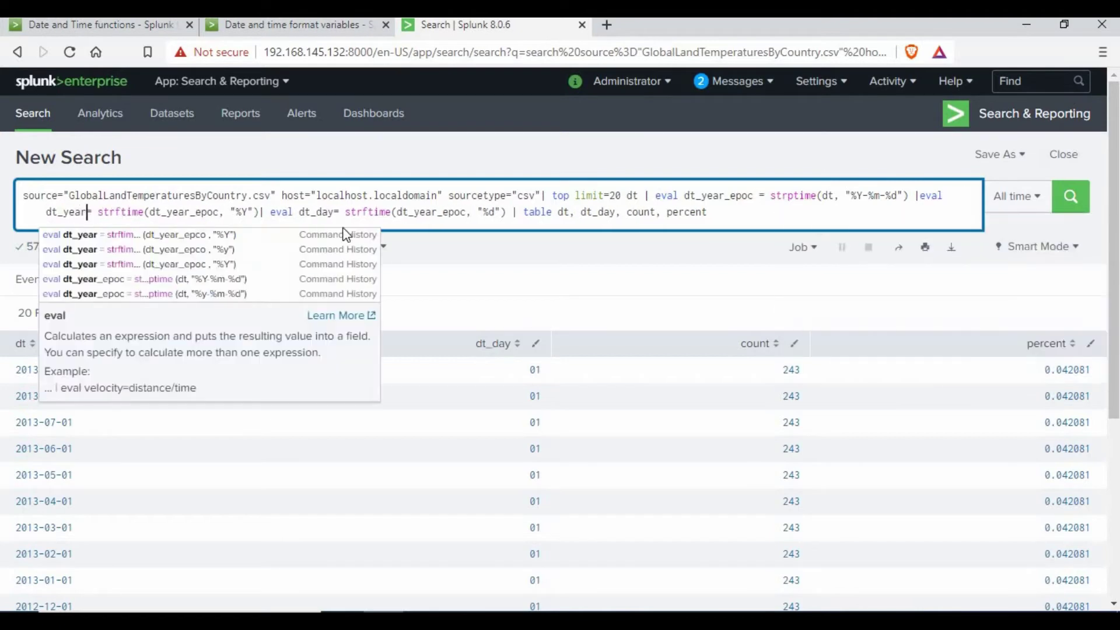
pyautogui.click(420, 213)
# Step: Paste another copy of the dt_day eval and turn it into dt_month with "%m"
pyautogui.click(275, 211)
pyautogui.write('eval dt_day= strftime(dt_year_epoc, "%d")')
pyautogui.write('|')
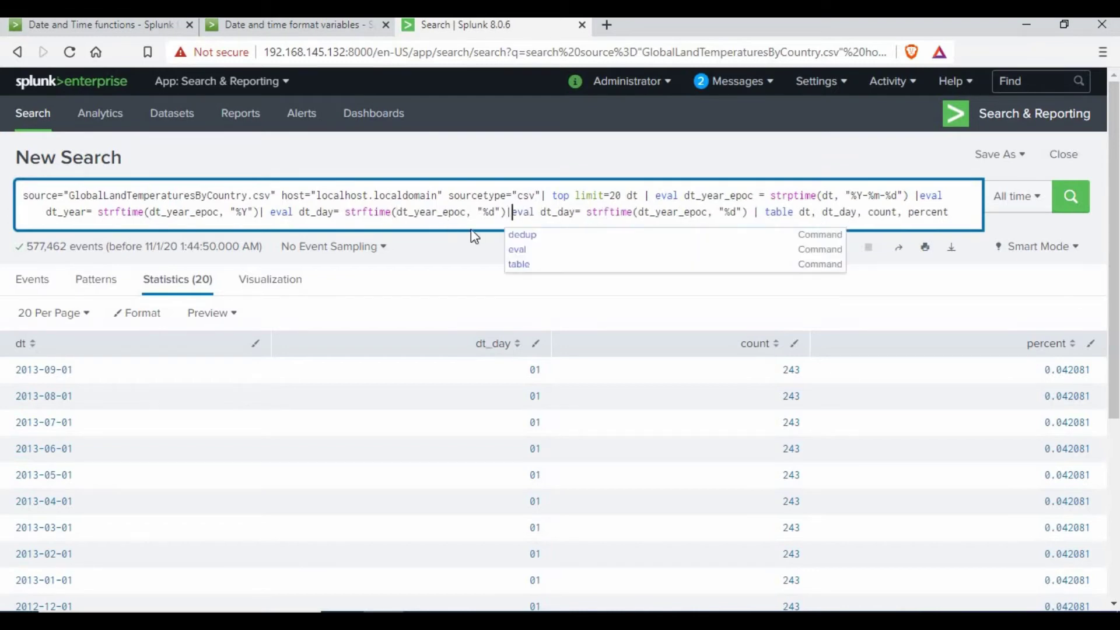
pyautogui.click(336, 212)
pyautogui.press('BackSpace')
pyautogui.press('BackSpace')
pyautogui.press('BackSpace')
pyautogui.write('month')
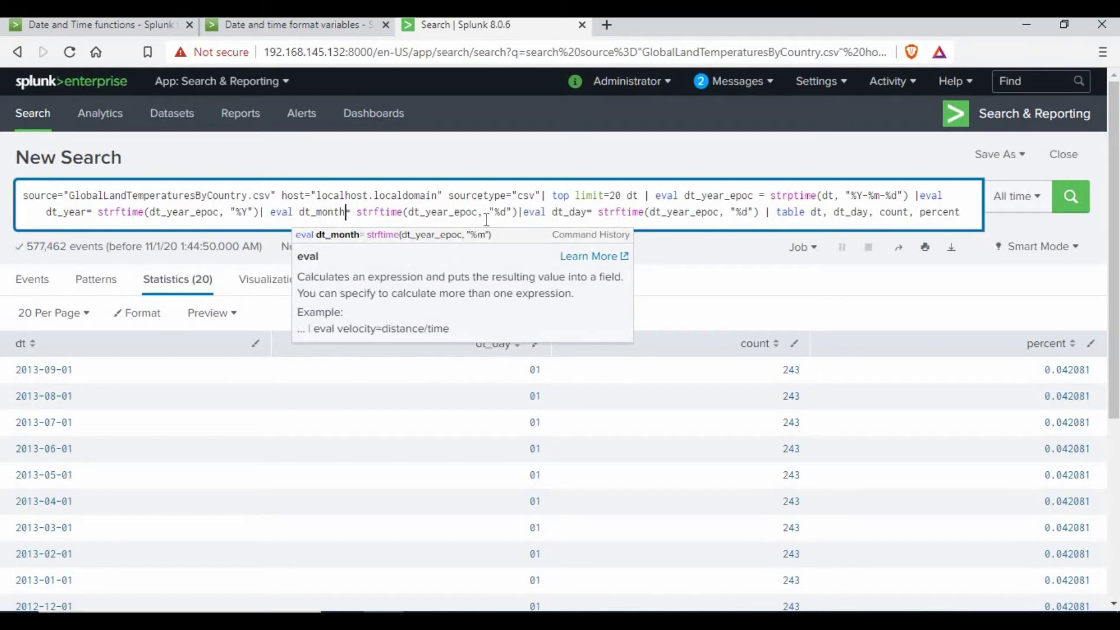
pyautogui.click(506, 213)
pyautogui.press('BackSpace')
pyautogui.write('m')
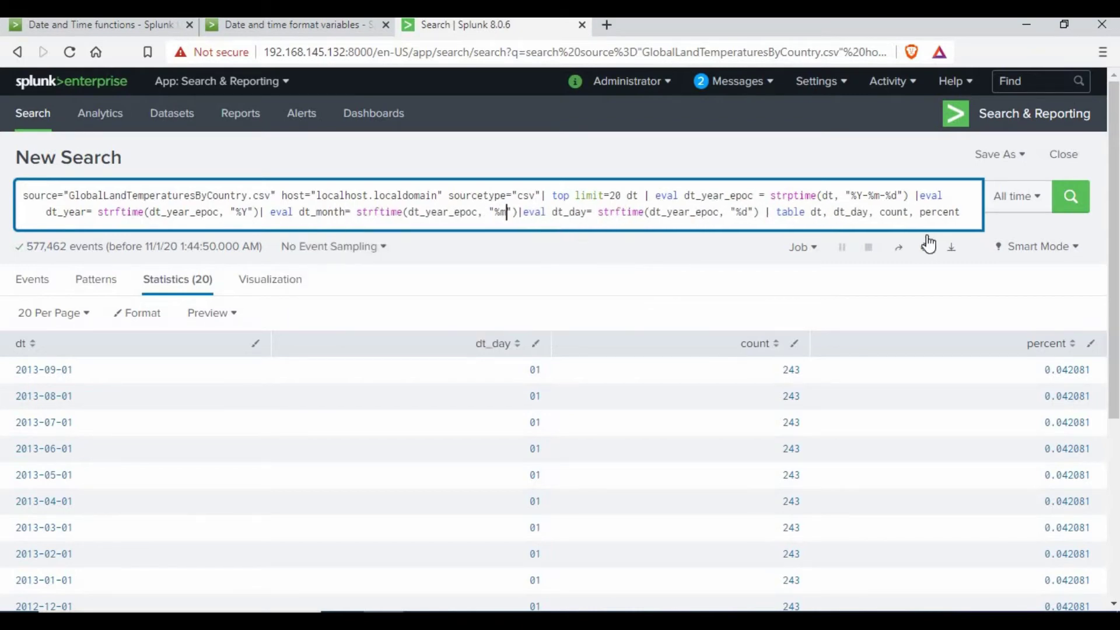
# Step: Add dt_year and dt_month before dt_day in the table list and run
pyautogui.click(837, 215)
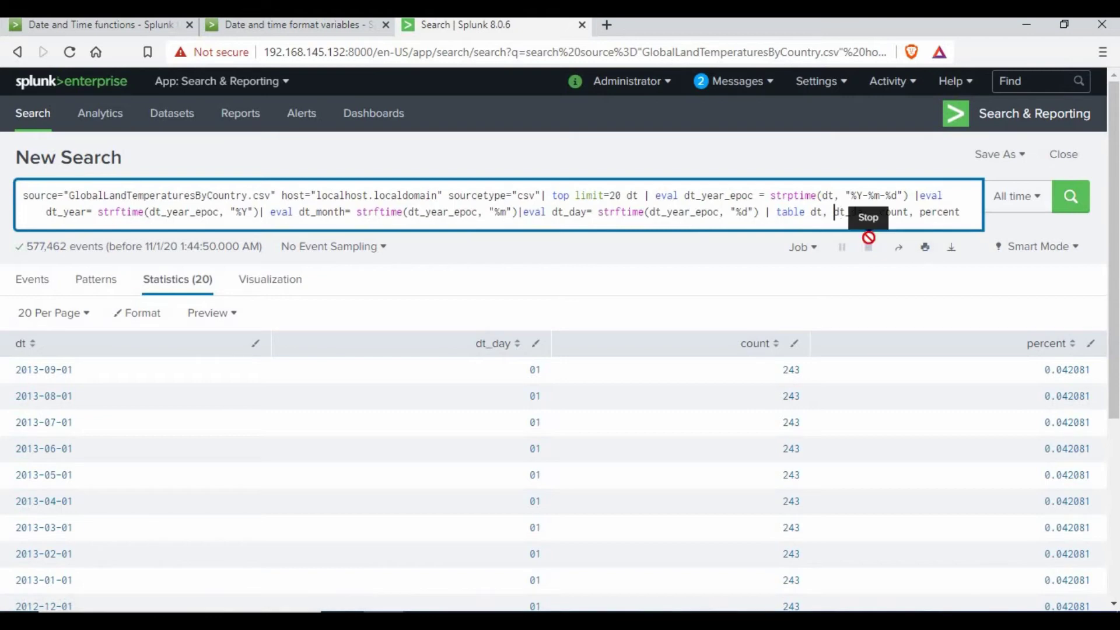
pyautogui.write('dt_year, dt')
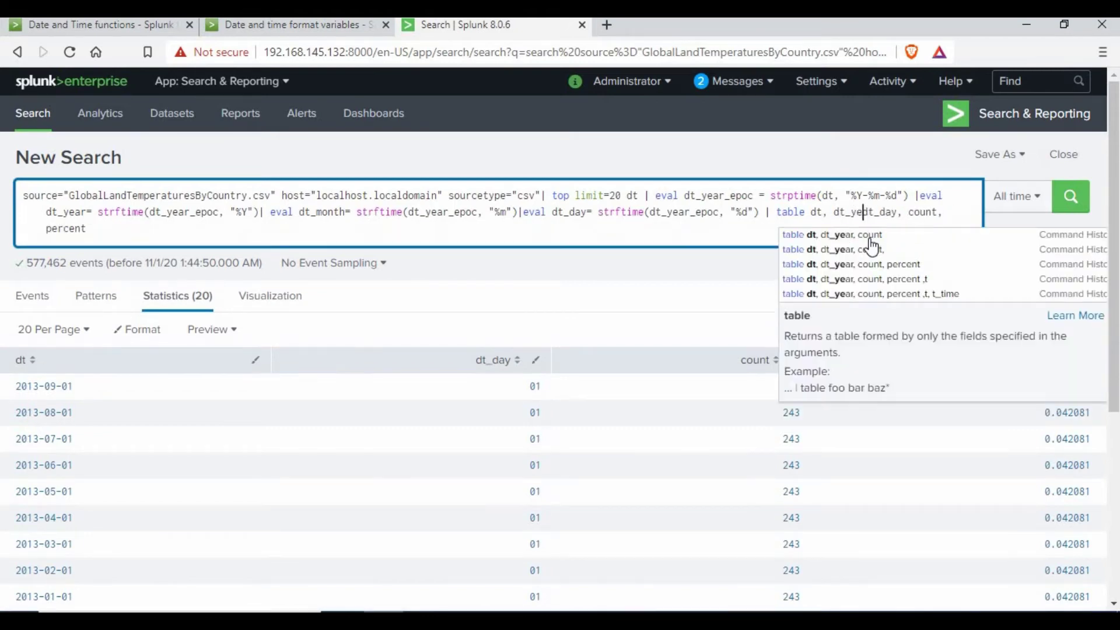
pyautogui.write('_month')
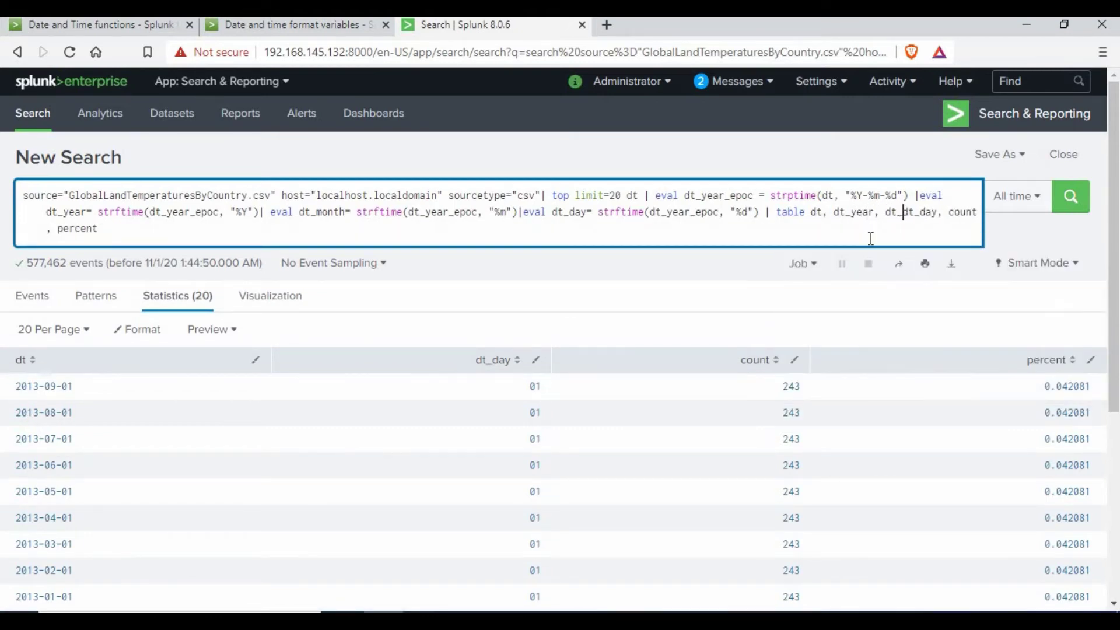
pyautogui.write(',')
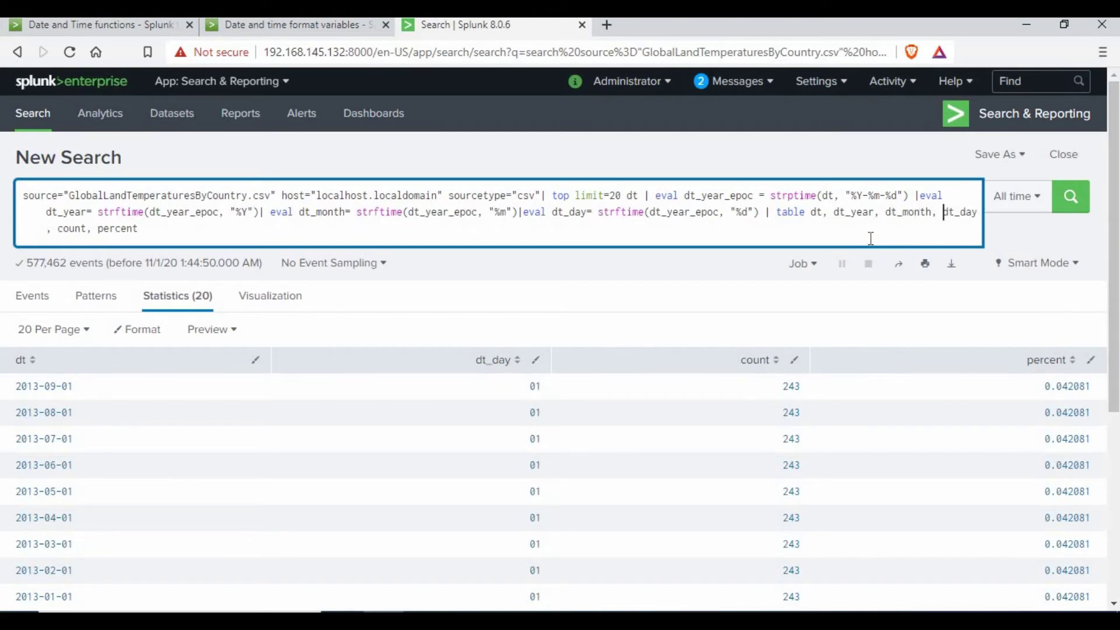
pyautogui.click(1076, 206)
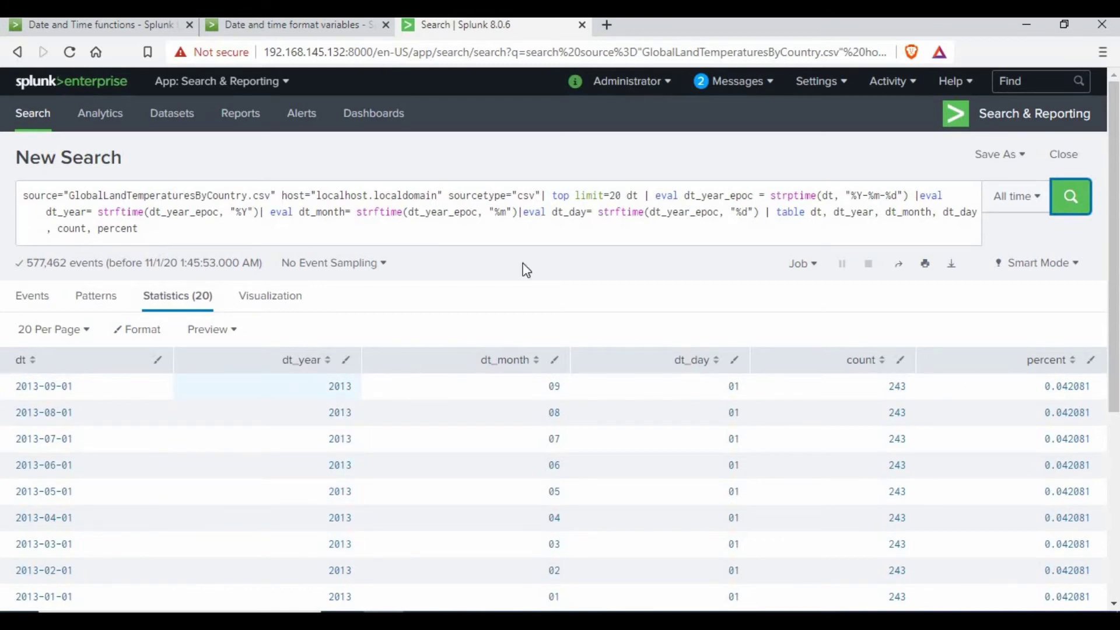
# Step: Delete the eval chain and table clause after 'top limit=20 dt' and rerun
pyautogui.tripleClick(421, 220)
pyautogui.press('Right')
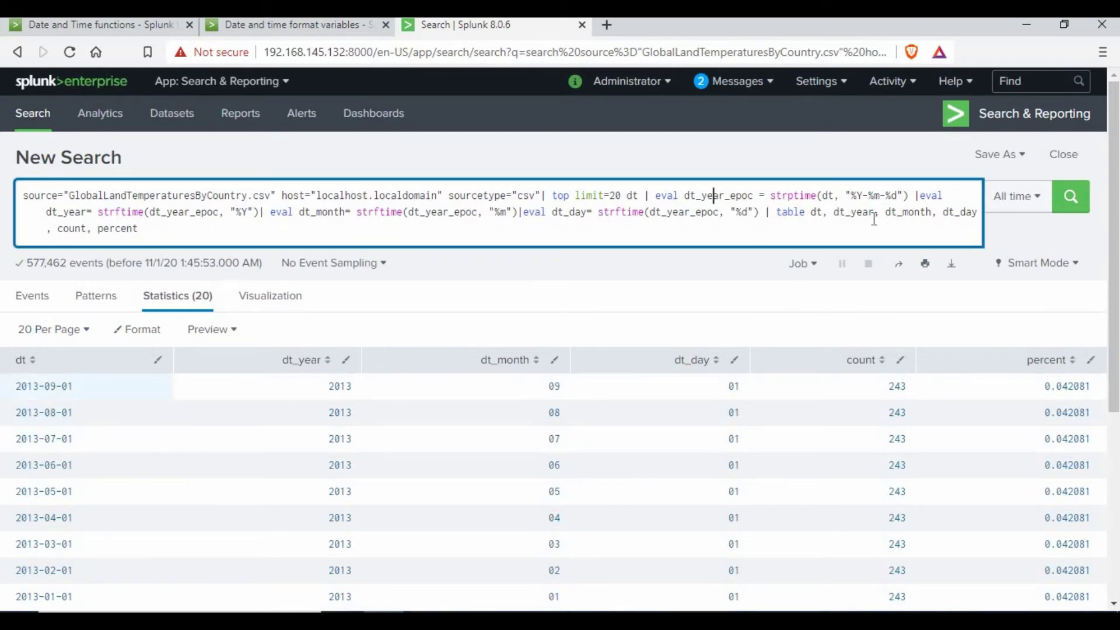
pyautogui.moveTo(772, 195); pyautogui.dragTo(893, 195)
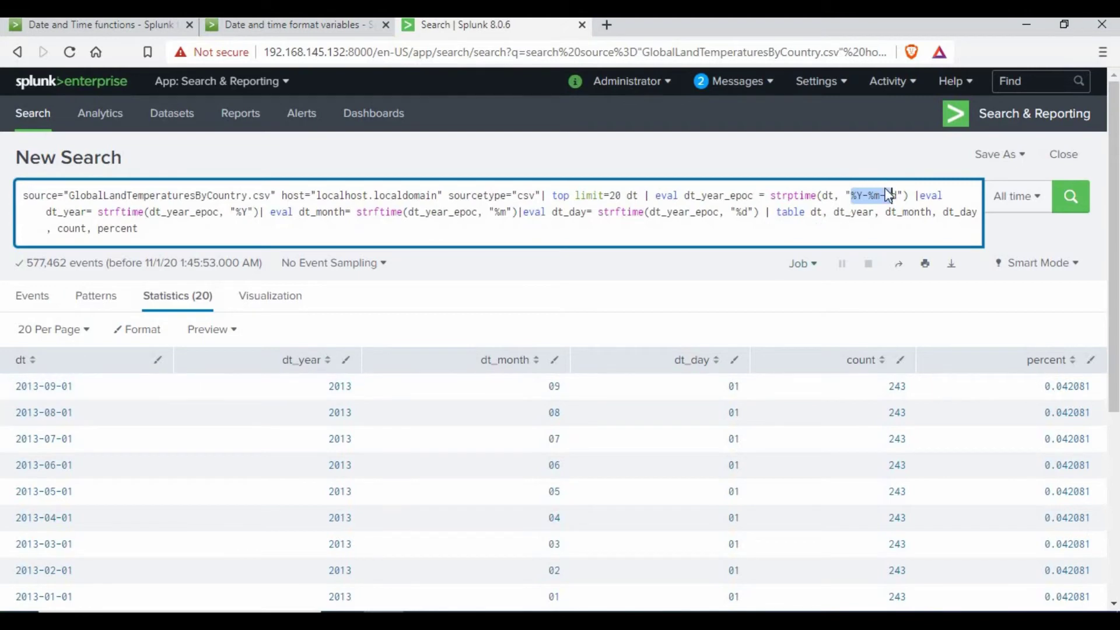
pyautogui.click(897, 196)
pyautogui.moveTo(646, 201); pyautogui.dragTo(525, 227)
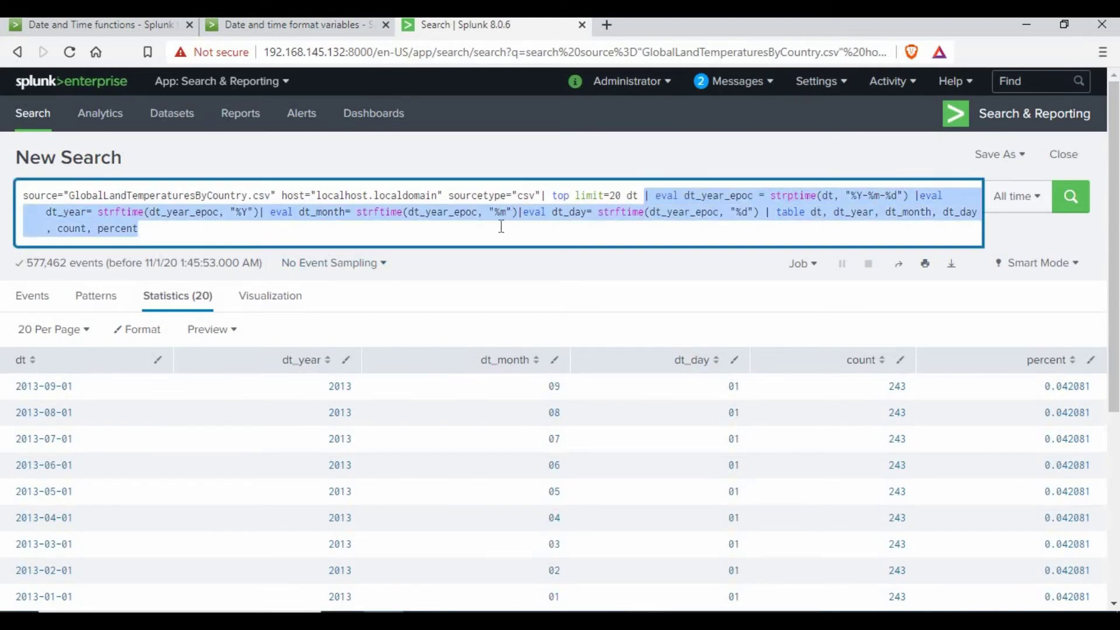
pyautogui.moveTo(770, 213); pyautogui.dragTo(985, 196)
pyautogui.press('BackSpace')
pyautogui.press('BackSpace')
pyautogui.click(1071, 196)
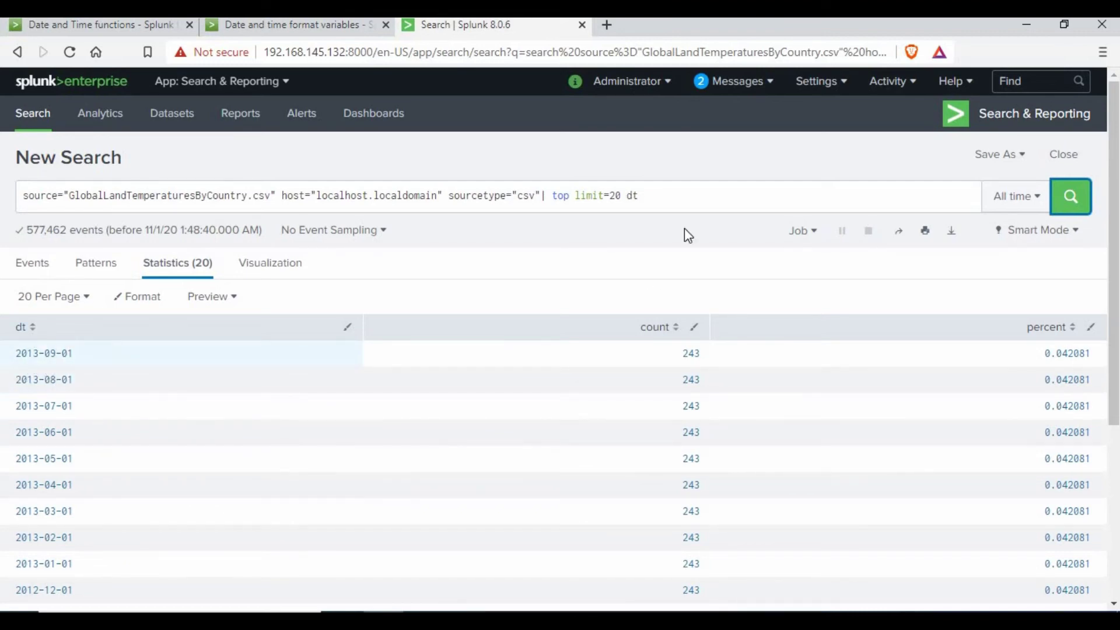
# Step: Append '| eval t = now() | table dt ,t' and run to show the current epoch time
pyautogui.click(747, 206)
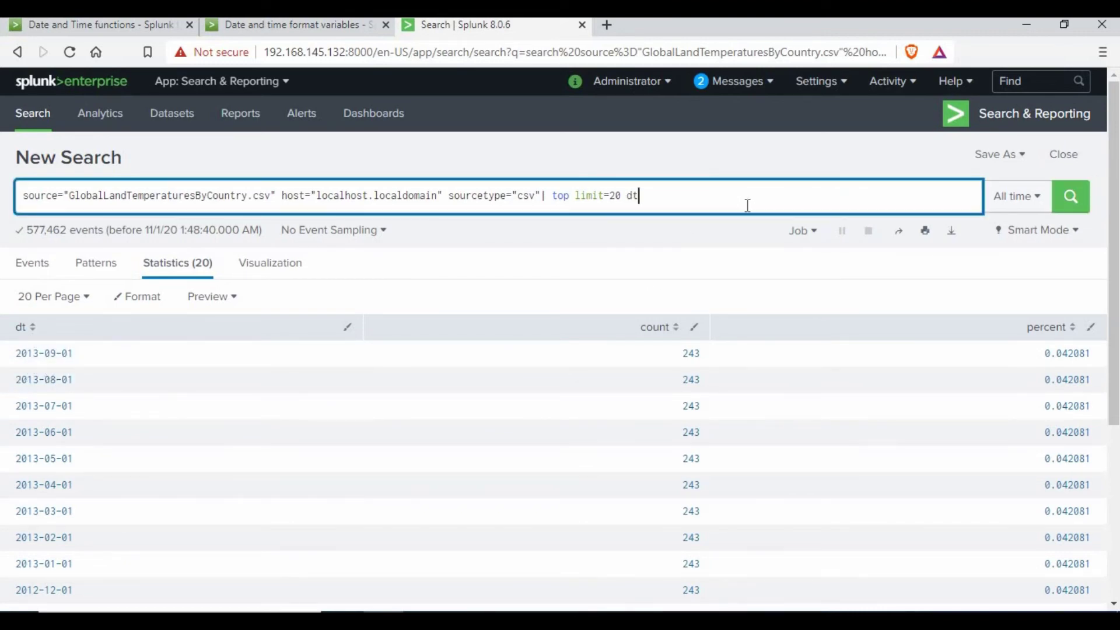
pyautogui.write('| ')
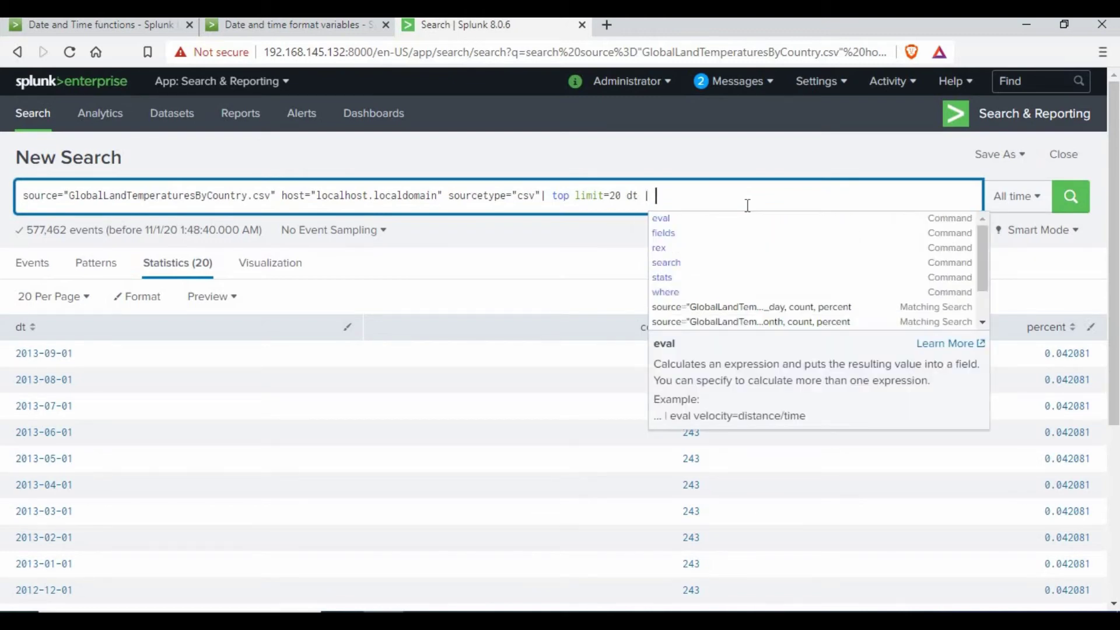
pyautogui.write('eval t = now()')
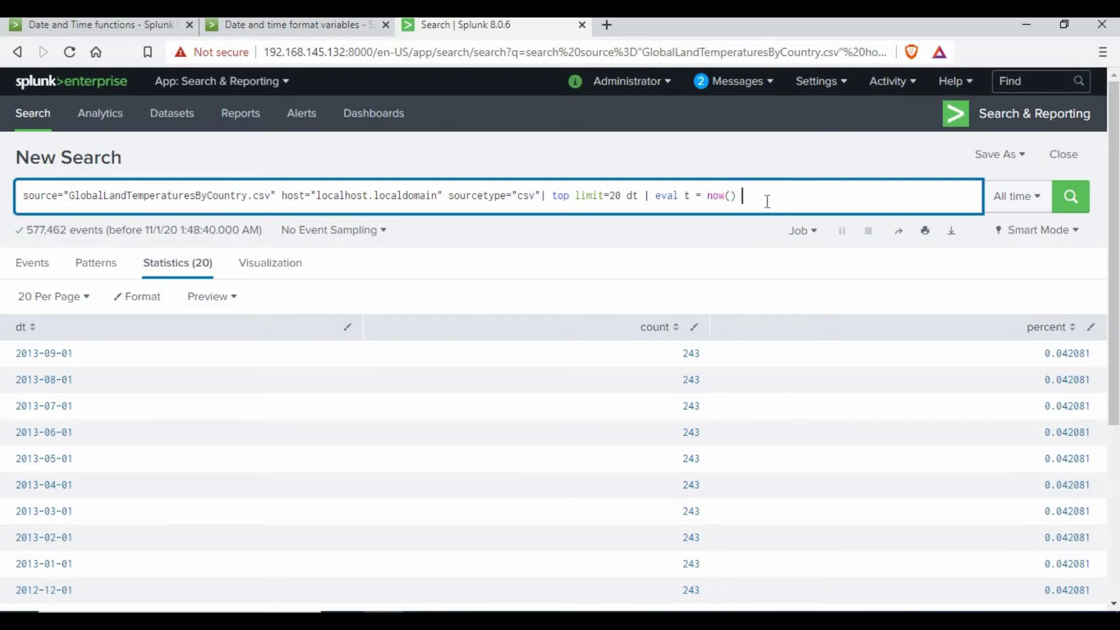
pyautogui.write('| table ')
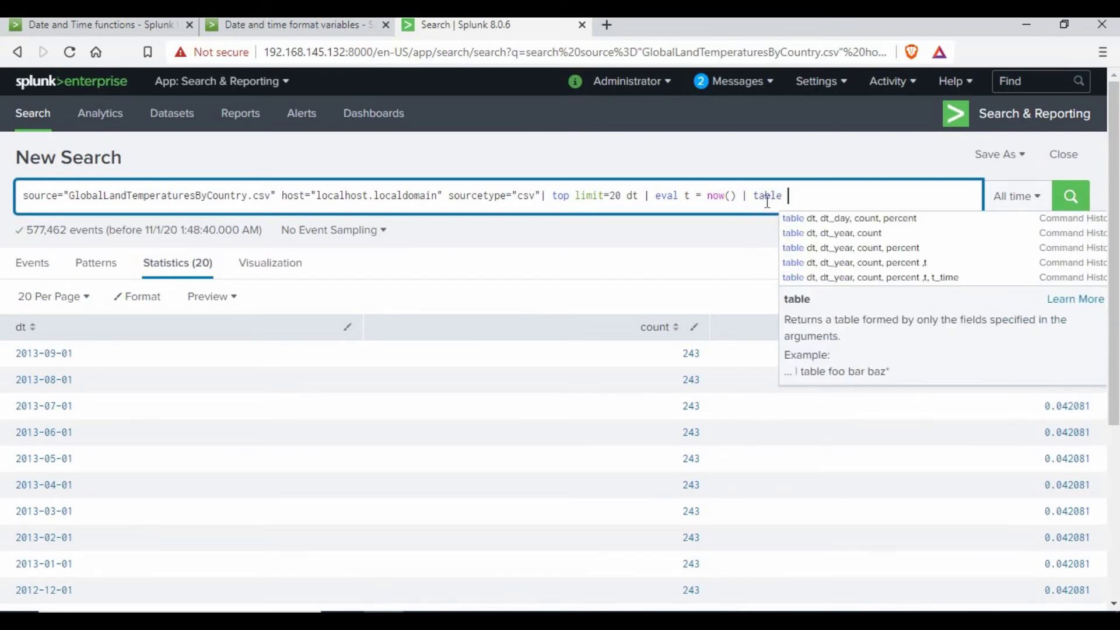
pyautogui.write('dt ,t , count, perc')
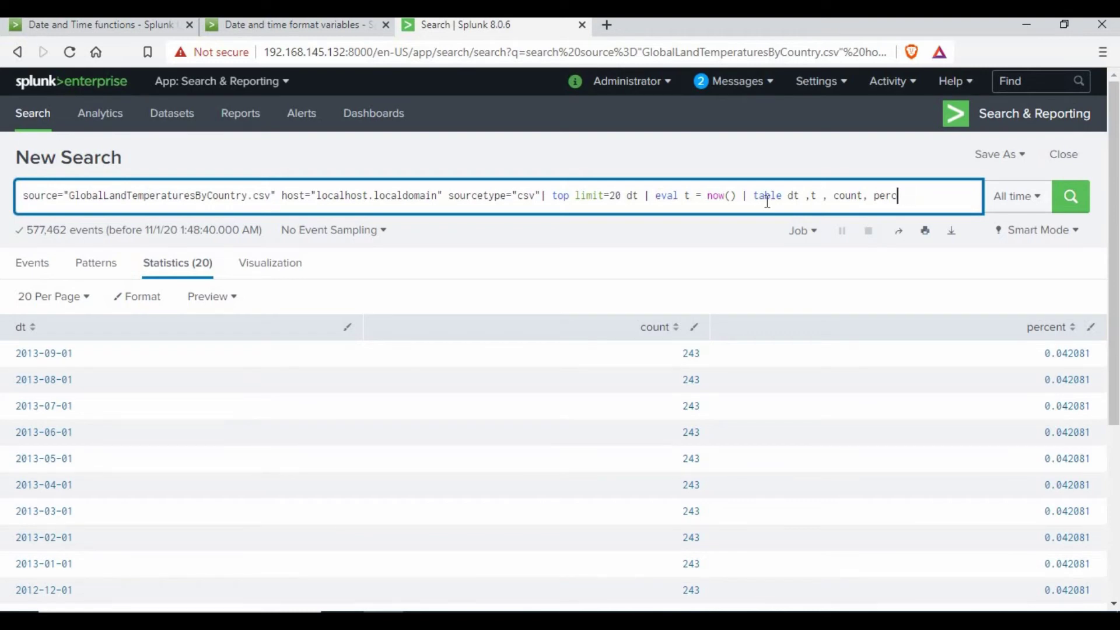
pyautogui.click(1068, 197)
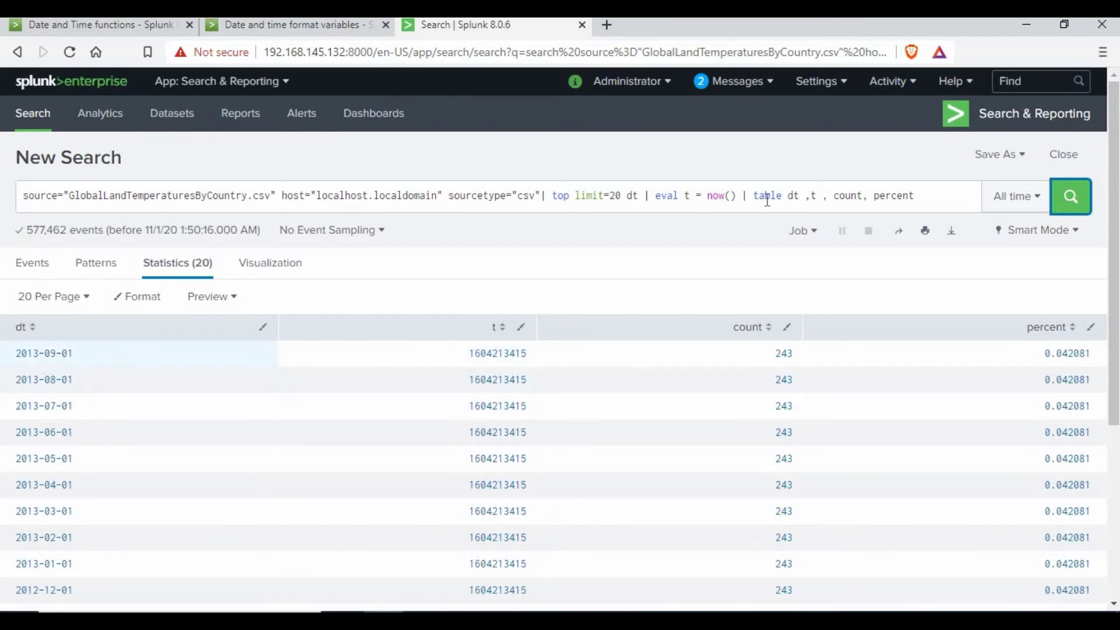
pyautogui.click(749, 196)
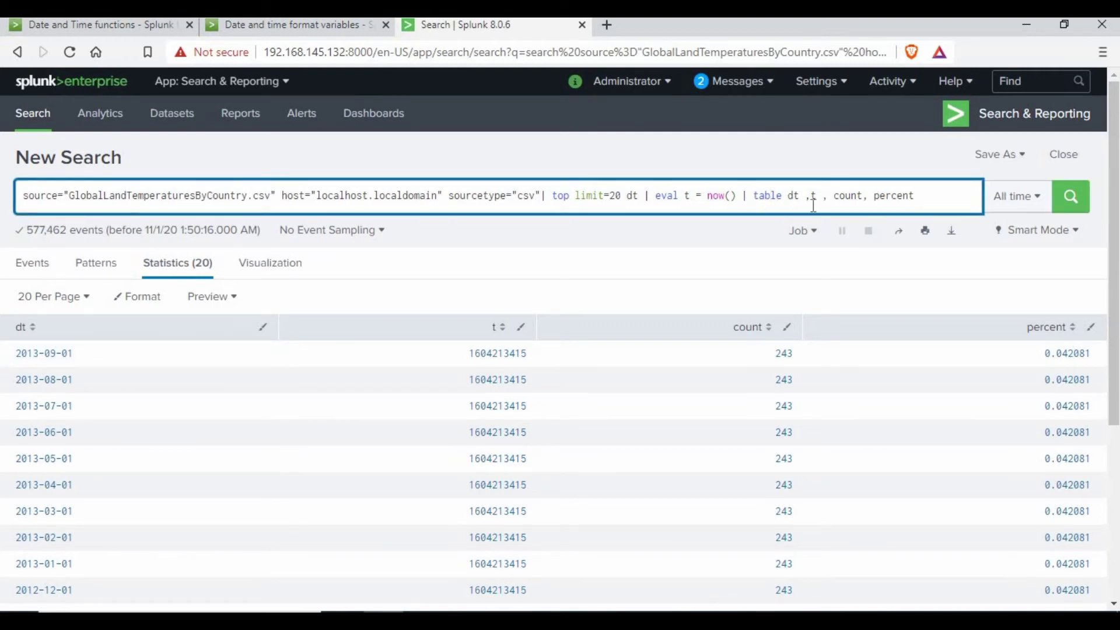
# Step: Insert eval t_time=strftime(t,"%Y-%m-%dT%H:%M:%S.%Q") before the table command
pyautogui.write('eval t_time=strftime(t,"%Y-%m-%dT%H:%M:%S.%Q")|')
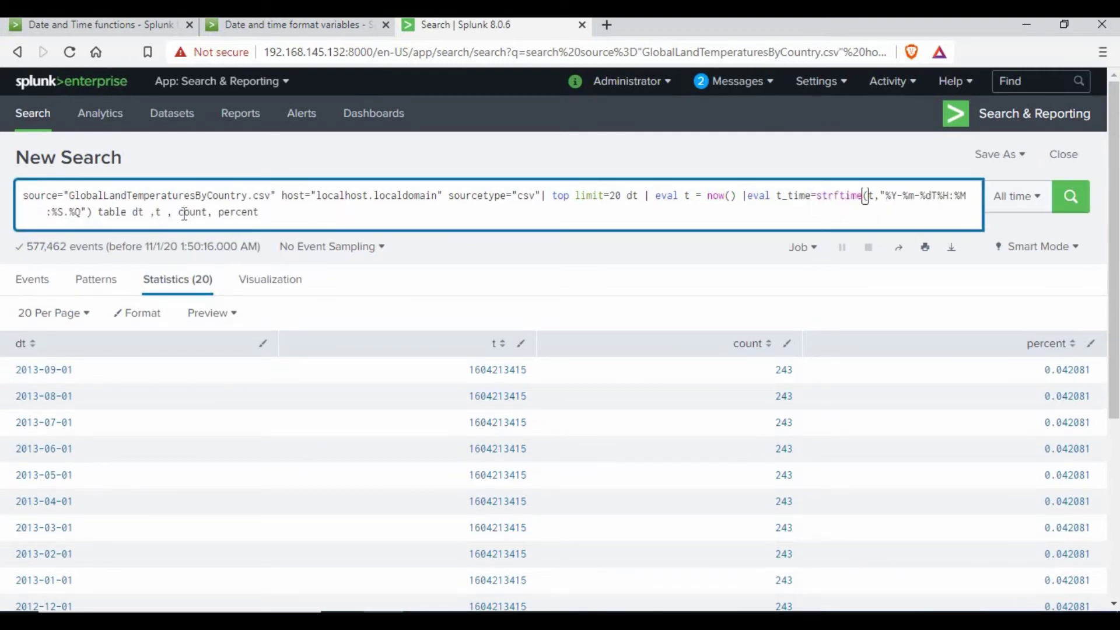
pyautogui.doubleClick(800, 195)
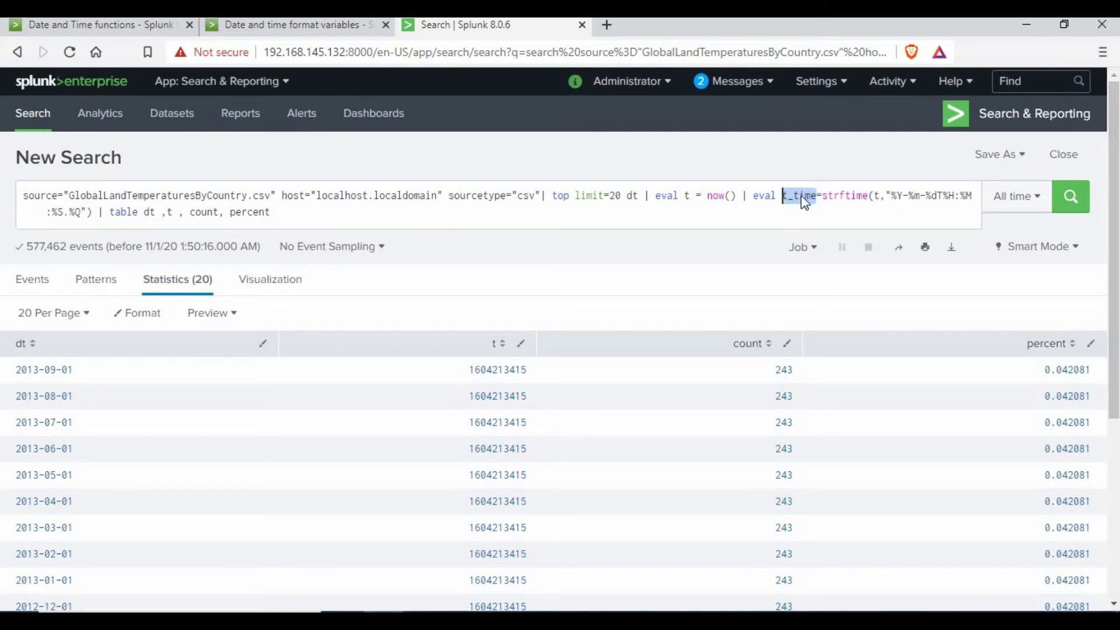
pyautogui.moveTo(879, 198); pyautogui.dragTo(870, 196)
pyautogui.click(894, 193)
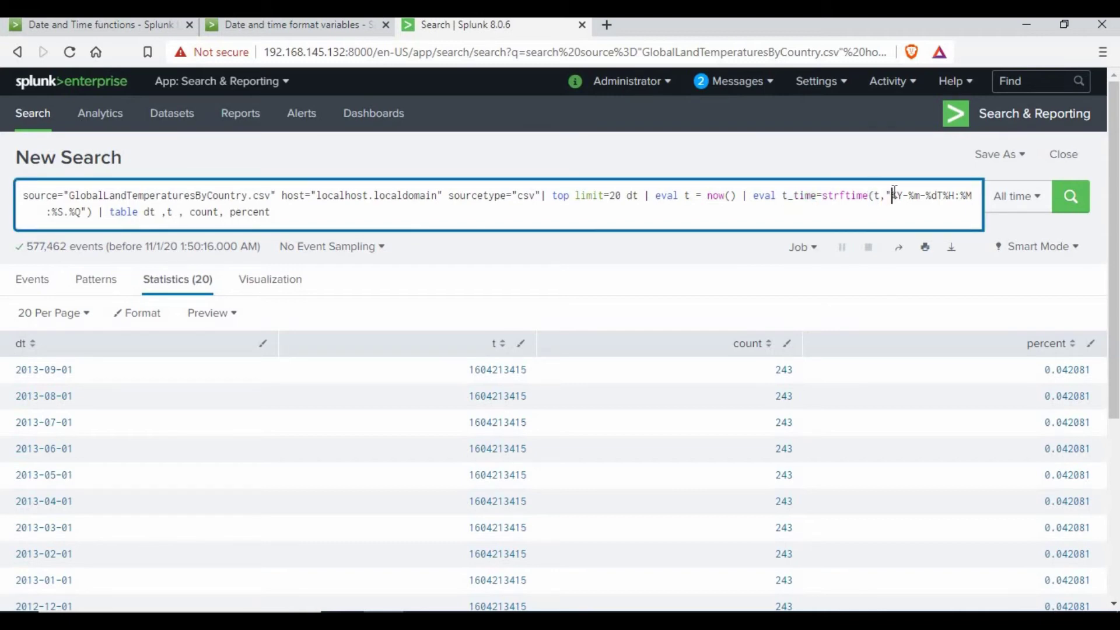
pyautogui.keyDown('shift'); pyautogui.click(686, 219); pyautogui.keyUp('shift')
pyautogui.hotkey('ctrl', 'shift', 'Left')
pyautogui.hotkey('ctrl', 'shift', 'Left')
pyautogui.hotkey('ctrl', 'shift', 'Left')
pyautogui.hotkey('ctrl', 'shift', 'Left')
pyautogui.hotkey('ctrl', 'shift', 'Left')
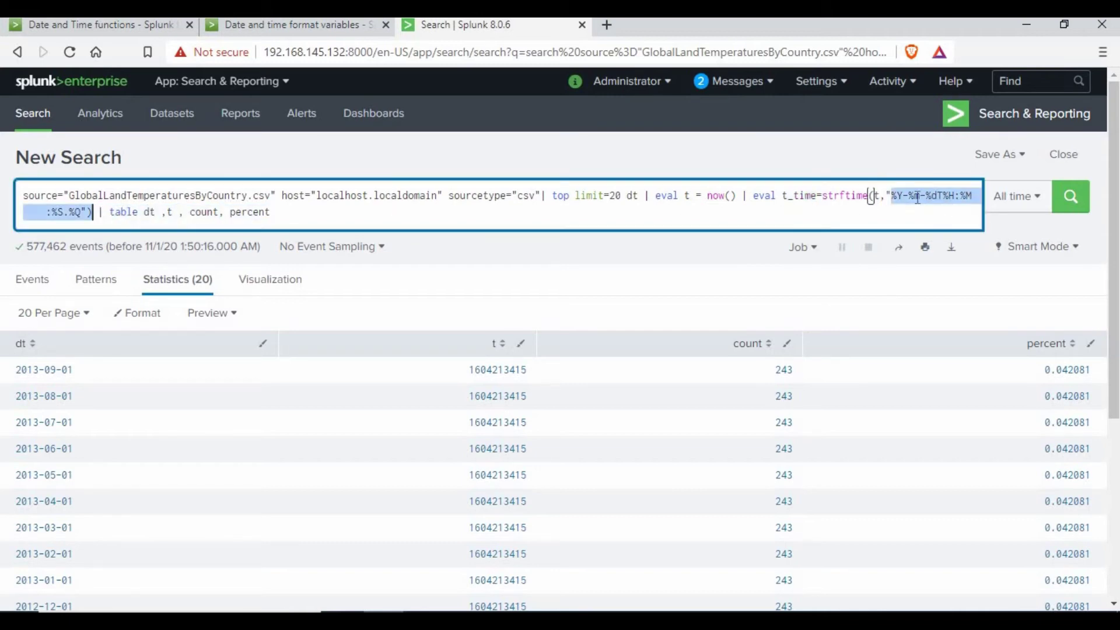
# Step: Check the %Y, %dT and %H codes in the format string, then return to the format variables docs
pyautogui.click(943, 196)
pyautogui.click(897, 195)
pyautogui.click(943, 195)
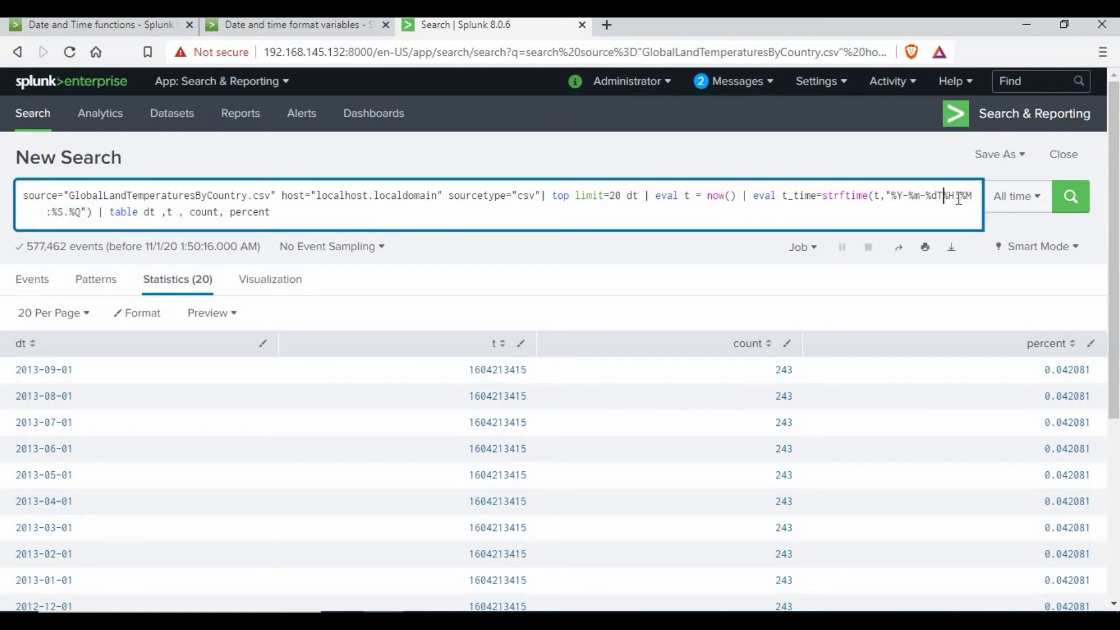
pyautogui.doubleClick(948, 196)
pyautogui.moveTo(964, 196); pyautogui.dragTo(966, 196)
pyautogui.click(72, 212)
pyautogui.moveTo(364, 50)
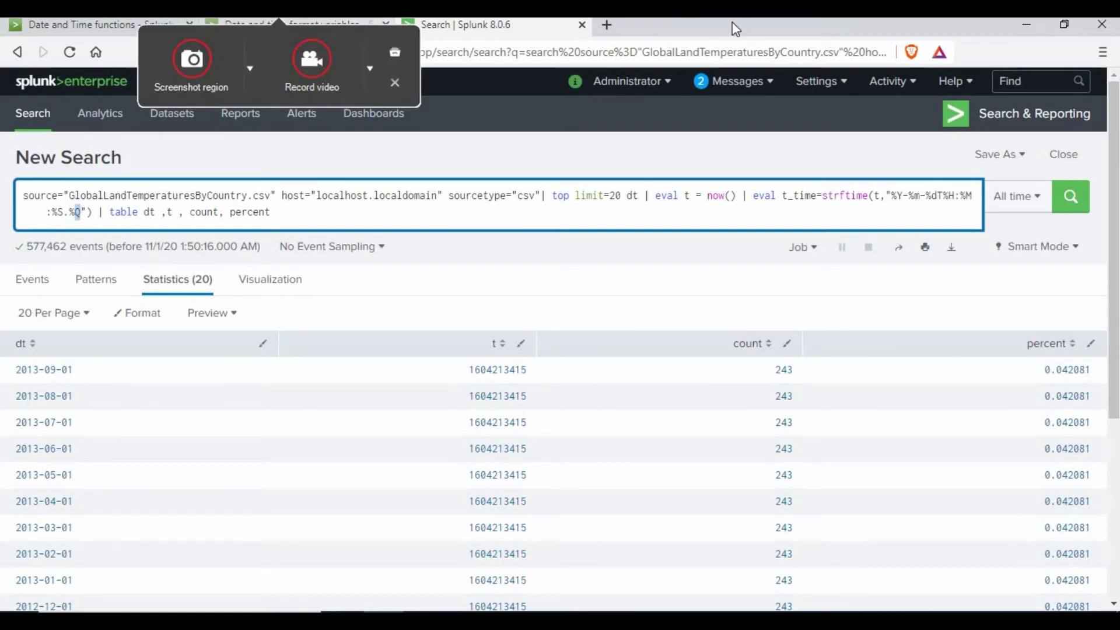
pyautogui.click(331, 26)
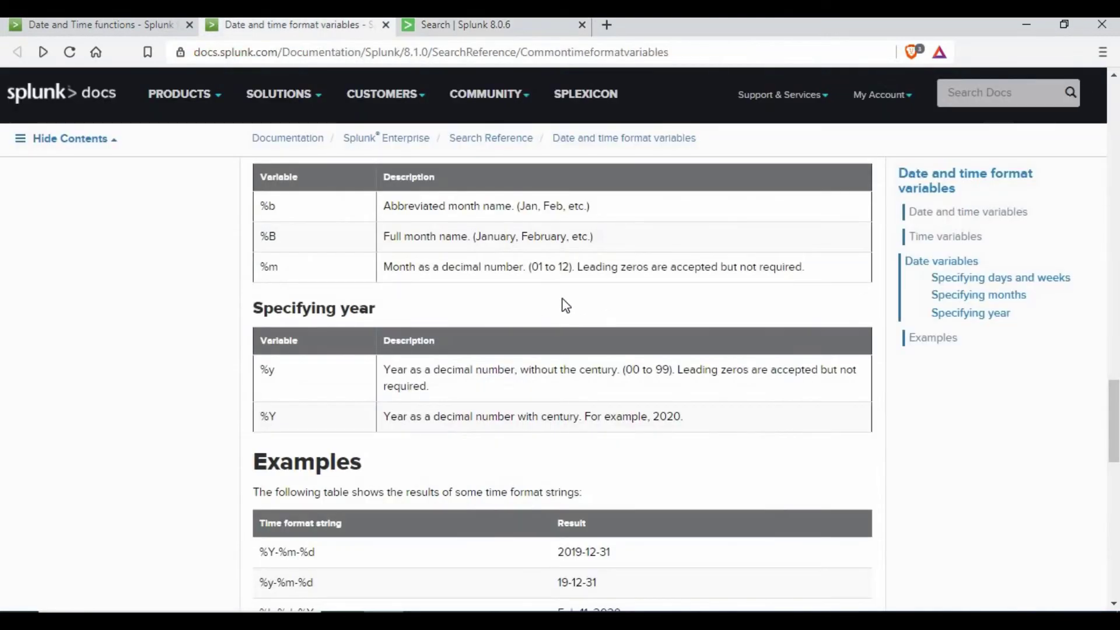
# Step: Read the %Q and %3Q subsecond variable descriptions, then return to the Search tab
pyautogui.scroll(6, 583, 294)
pyautogui.scroll(10, 320, 326)
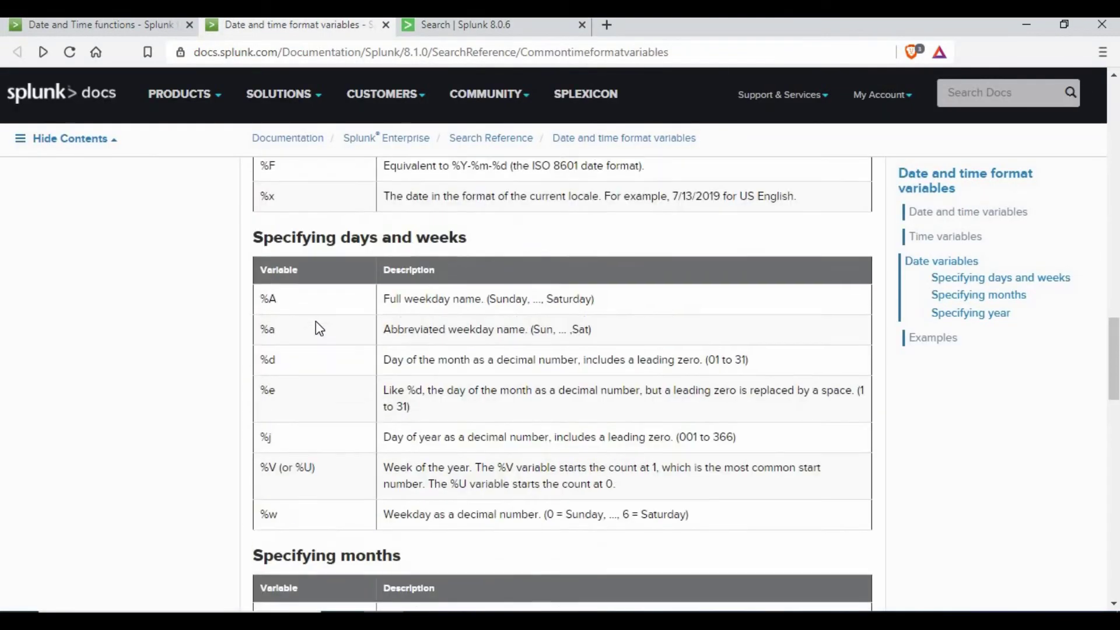
pyautogui.scroll(3, 324, 338)
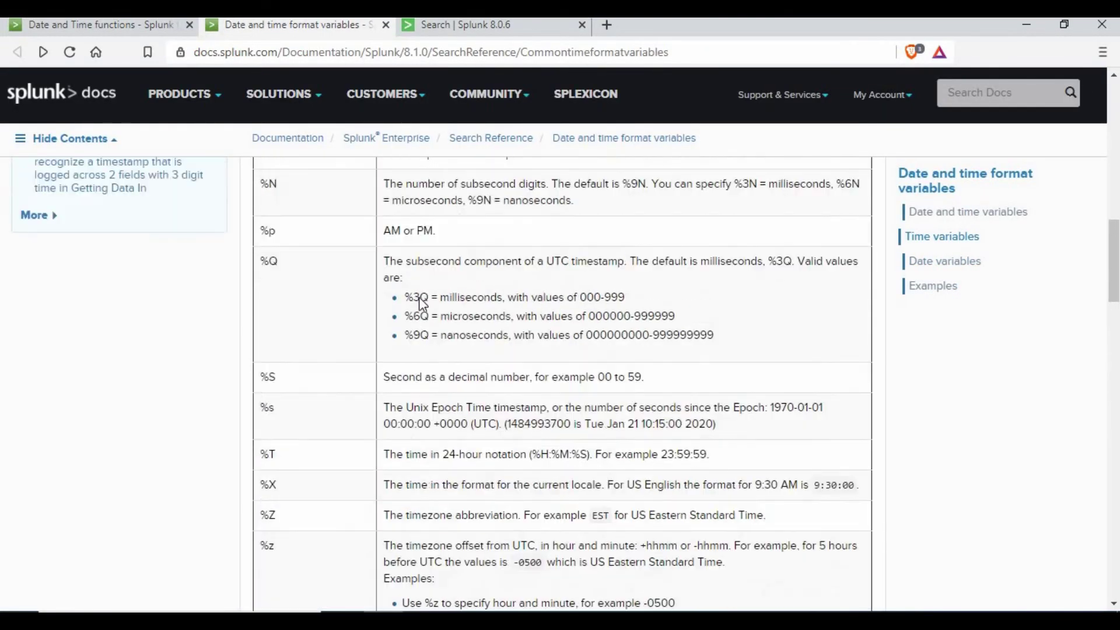
pyautogui.moveTo(416, 273); pyautogui.dragTo(546, 273)
pyautogui.click(631, 309)
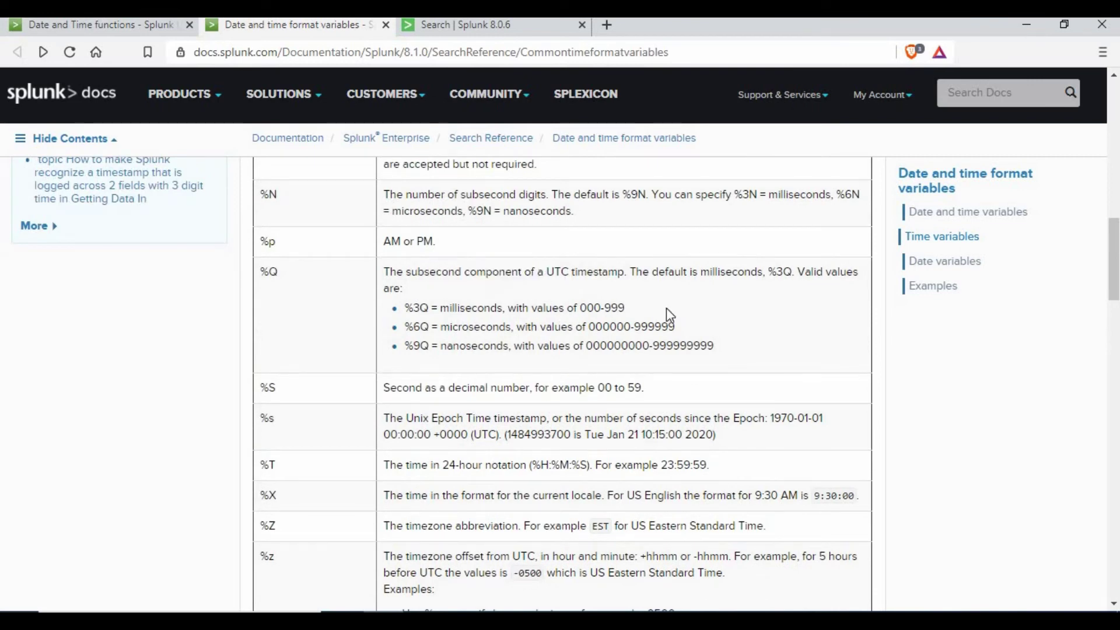
pyautogui.keyDown('shift'); pyautogui.click(462, 313); pyautogui.keyUp('shift')
pyautogui.click(480, 320)
pyautogui.hotkey('ctrl', 'Tab')
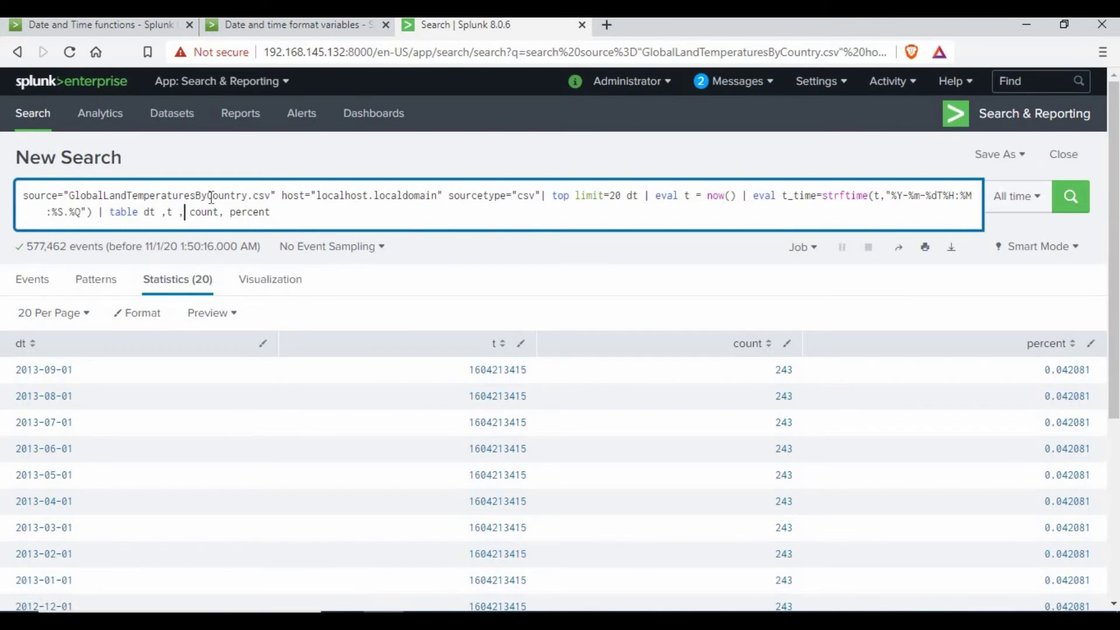
# Step: Add t_time to the table fields and rerun, showing t_time 2020-11-01T01:55:56.000
pyautogui.write('t_time,')
pyautogui.click(1069, 199)
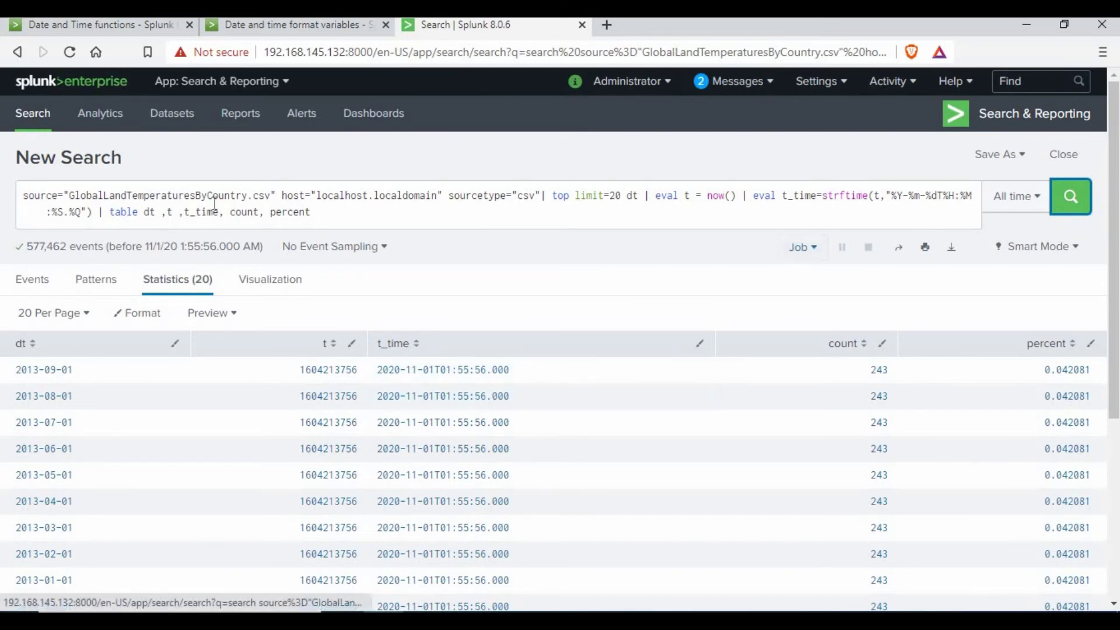
pyautogui.click(81, 213)
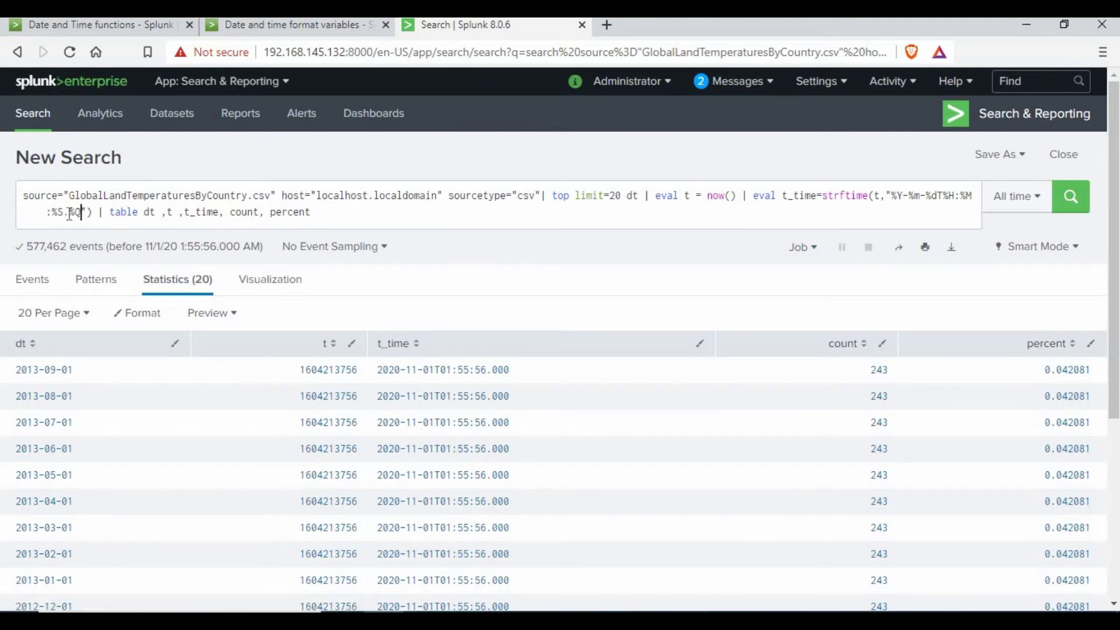
# Step: Remove .%Q from the strftime format and rerun so t_time reads 2020-11-01T01:56:24
pyautogui.click(77, 217)
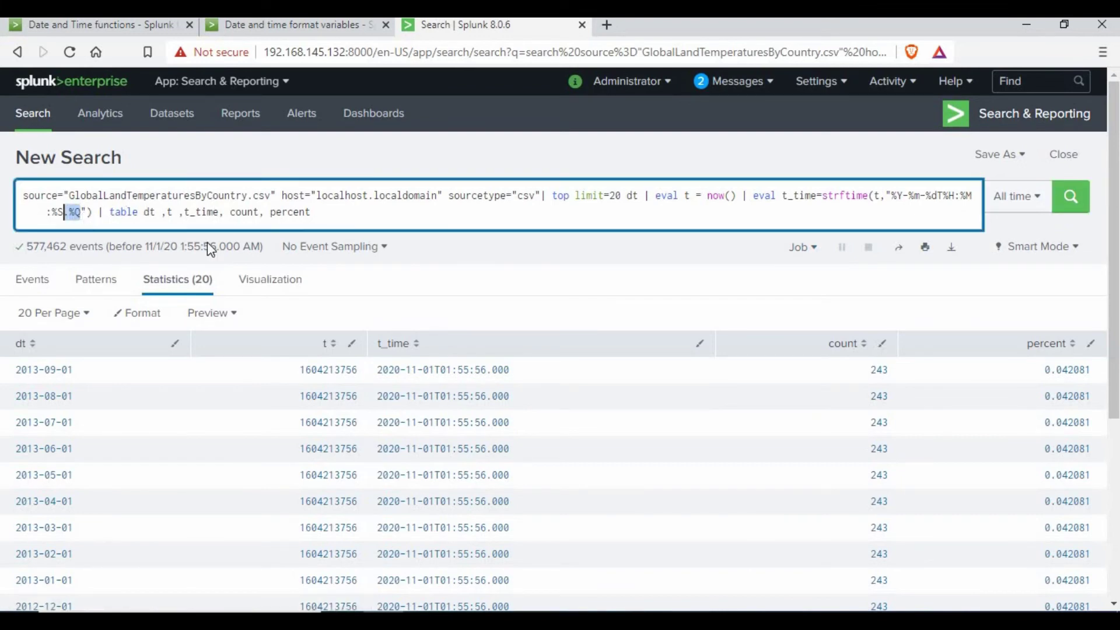
pyautogui.press('BackSpace')
pyautogui.press('BackSpace')
pyautogui.press('BackSpace')
pyautogui.click(1084, 205)
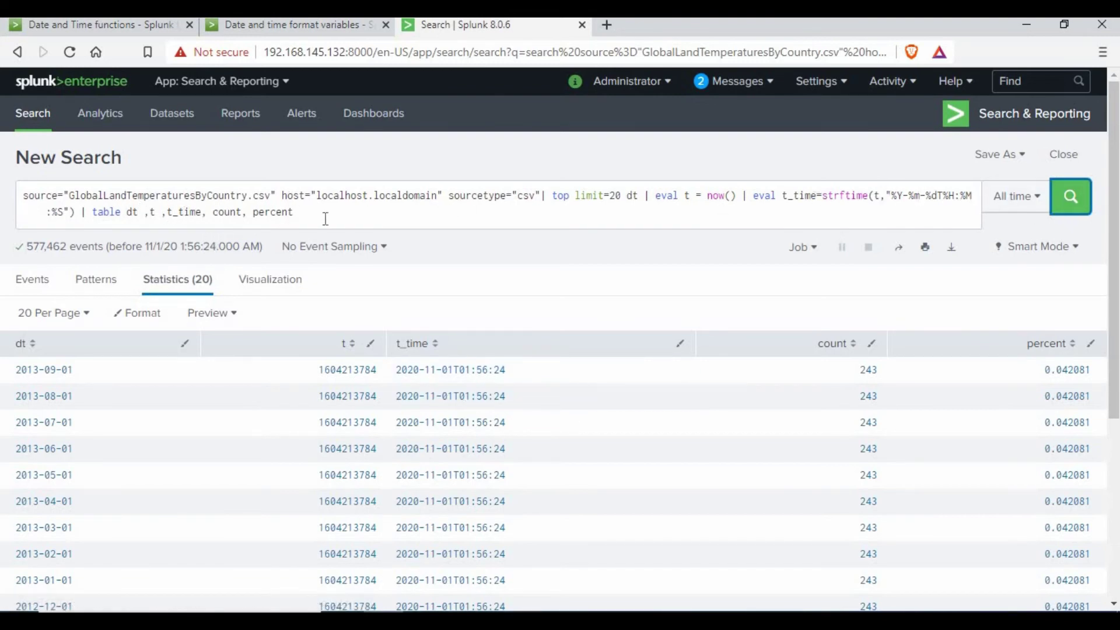
pyautogui.click(822, 183)
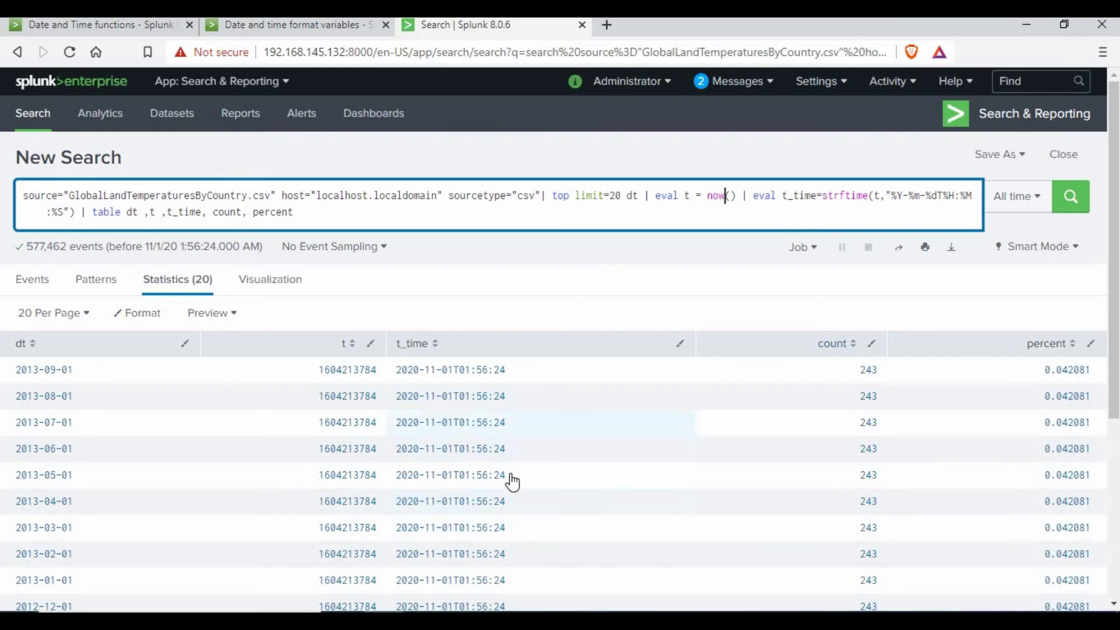
# Step: Replace now() with time() in the t eval and run the search
pyautogui.click(728, 198)
pyautogui.press('BackSpace')
pyautogui.press('BackSpace')
pyautogui.press('BackSpace')
pyautogui.write('time')
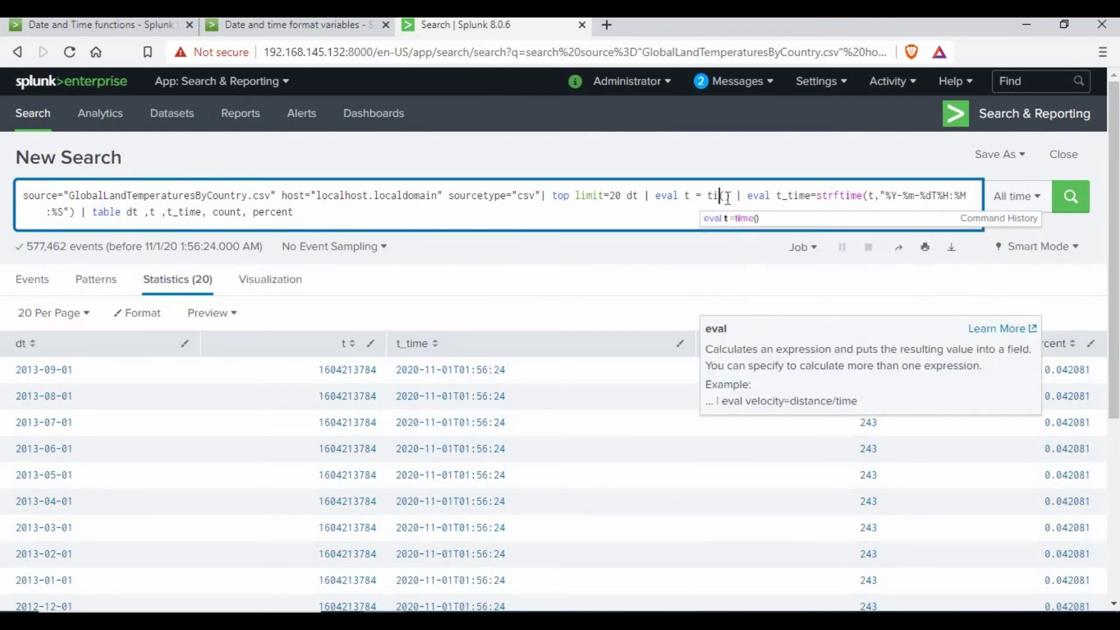
pyautogui.click(1071, 196)
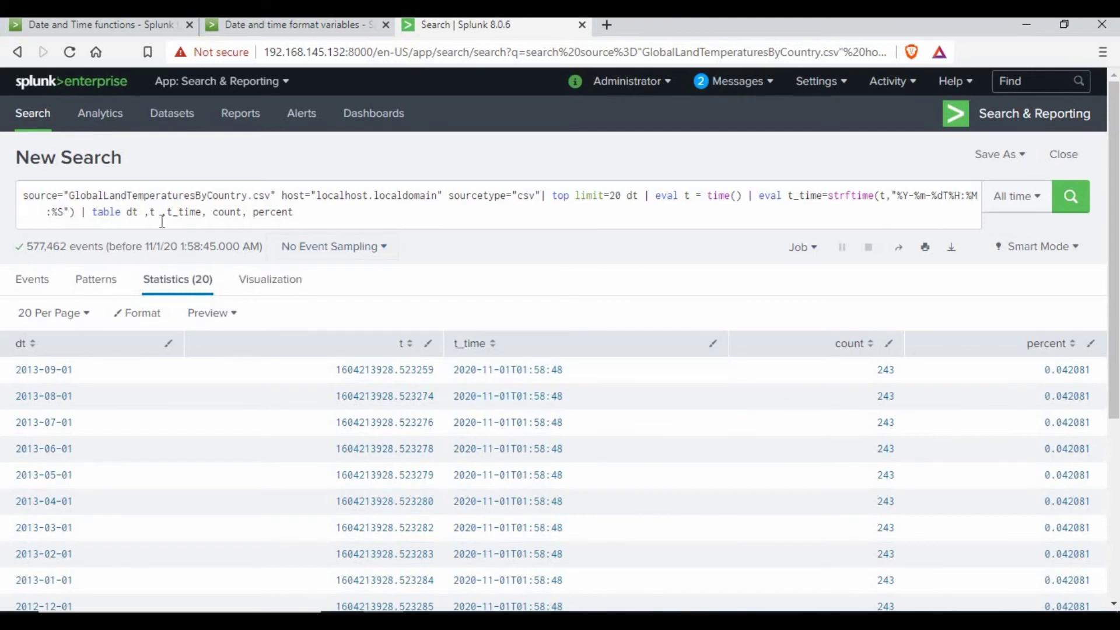
pyautogui.click(734, 188)
pyautogui.press('BackSpace')
pyautogui.press('BackSpace')
pyautogui.press('BackSpace')
pyautogui.press('BackSpace')
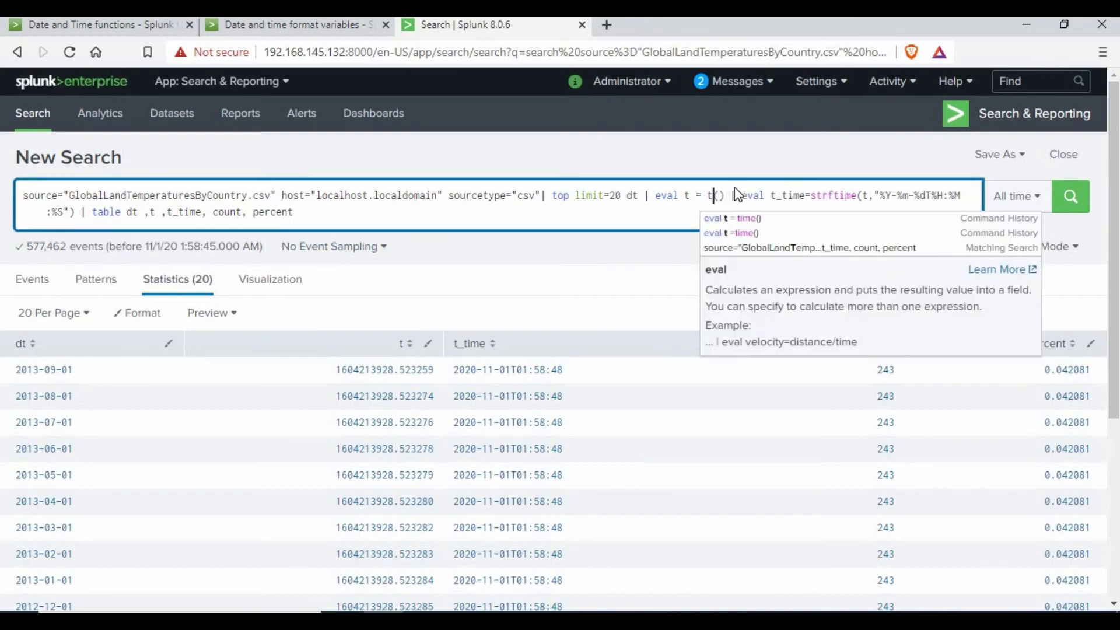
pyautogui.write('now')
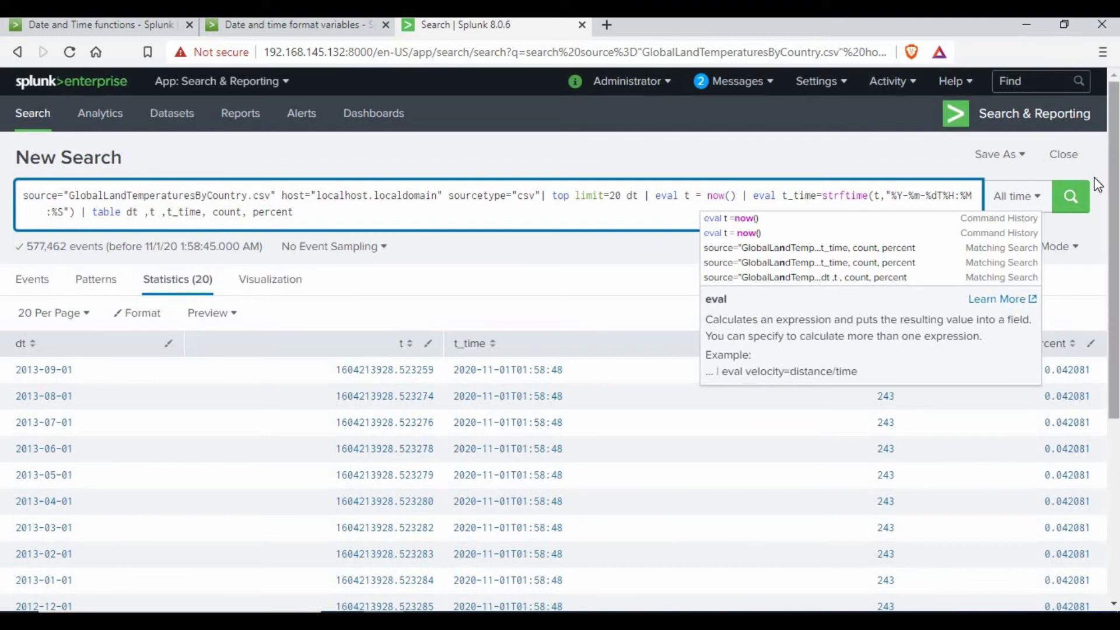
pyautogui.click(1078, 197)
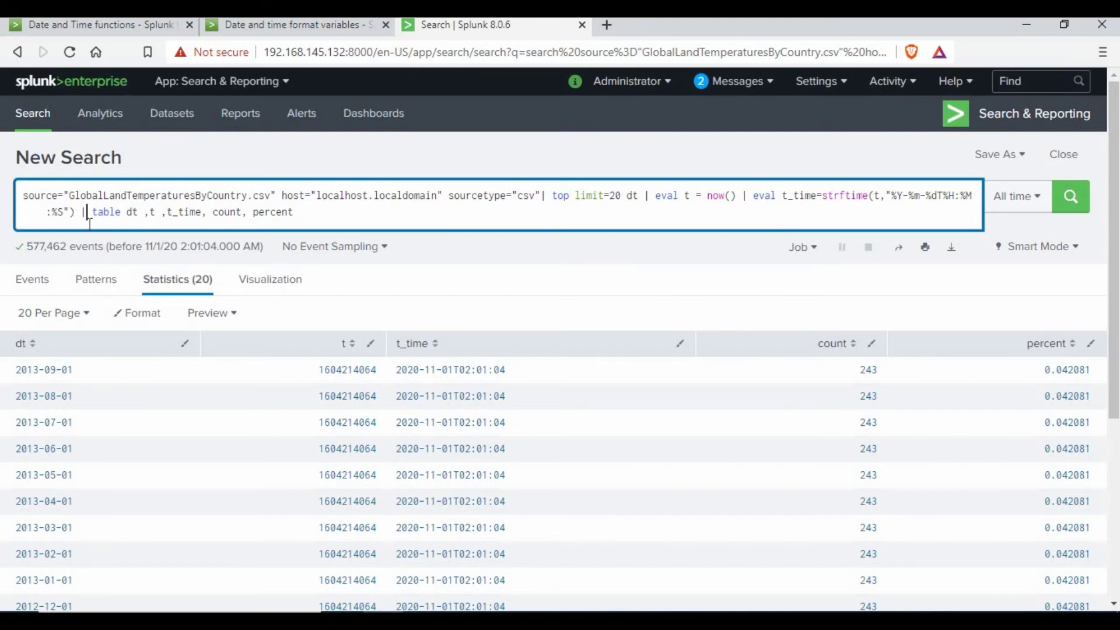
# Step: Type eval t_time_epoc = strptime(t_time, "%Y-%m-%dT%H:%M:%S") into the query
pyautogui.write('evea')
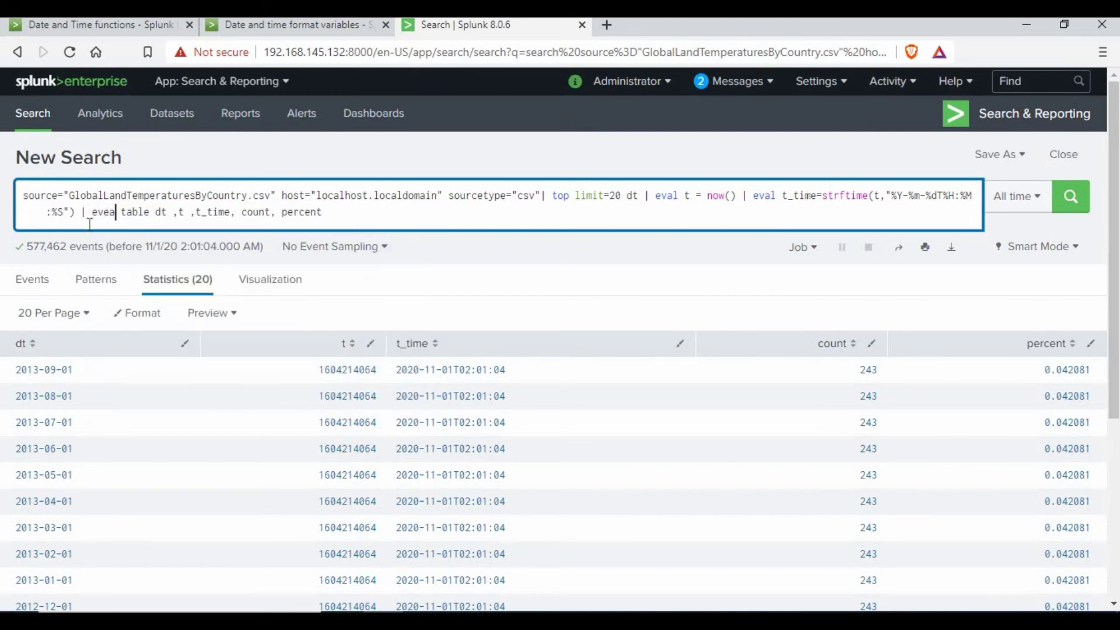
pyautogui.write('l')
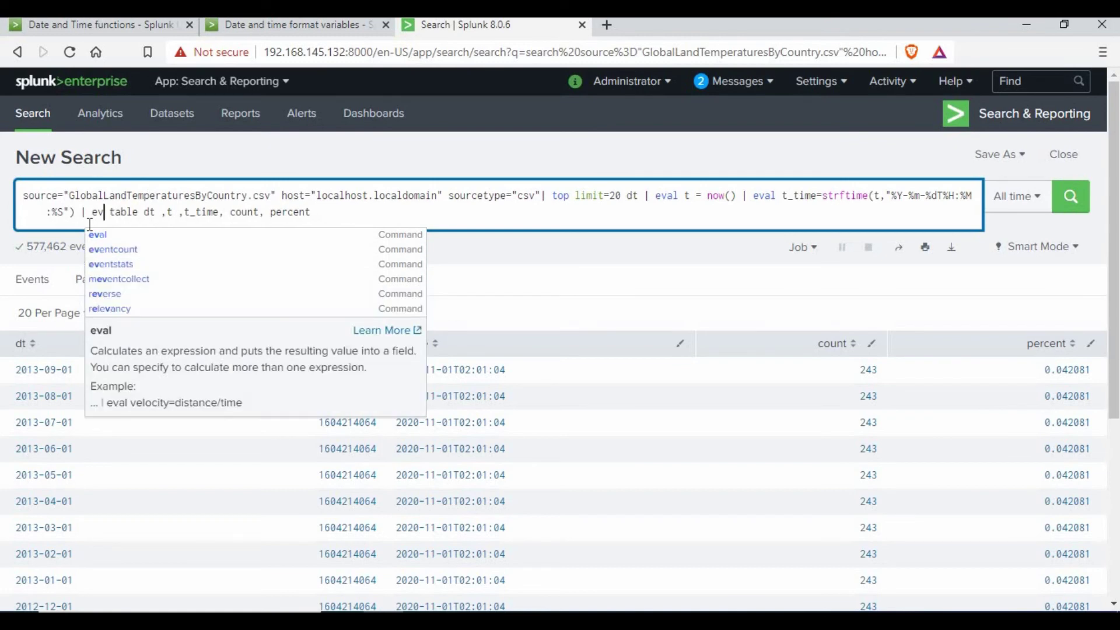
pyautogui.write(' t_ti')
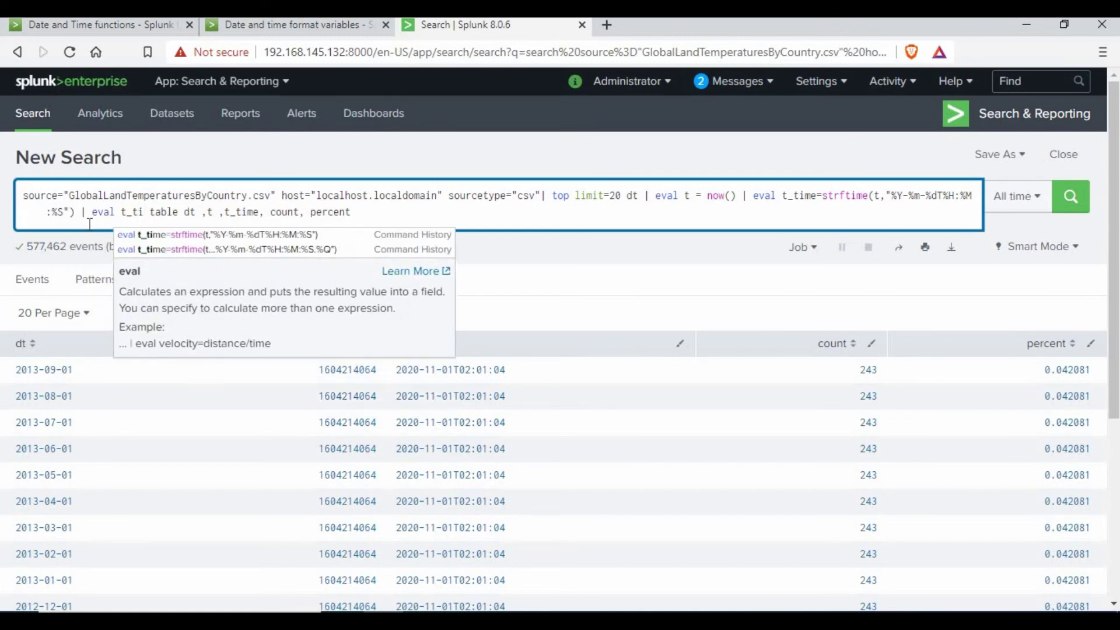
pyautogui.write('me_epcc')
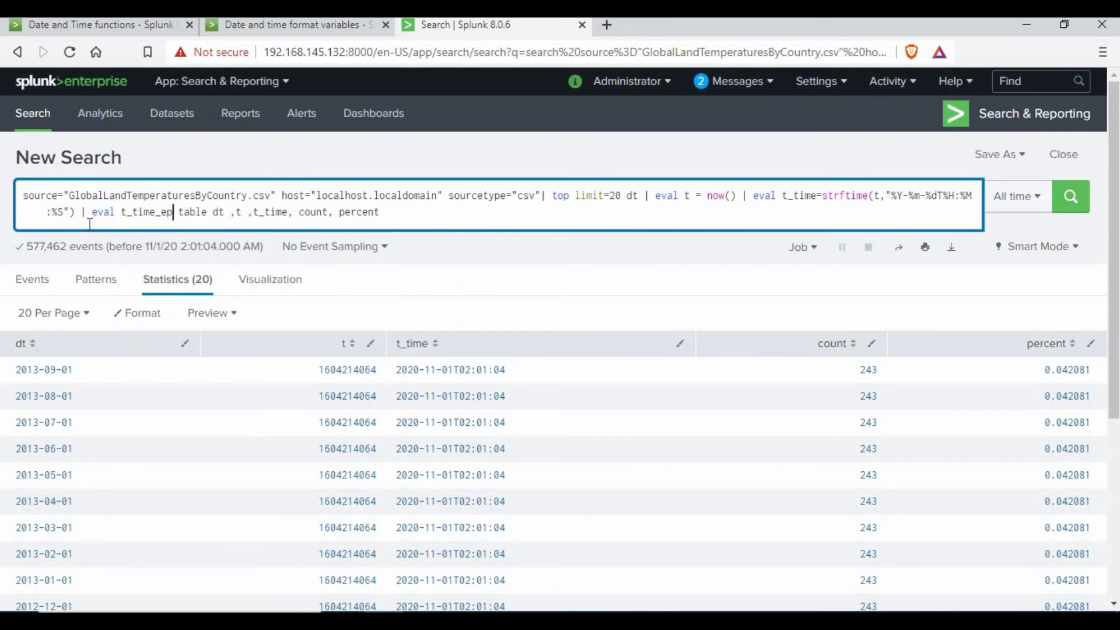
pyautogui.press('BackSpace')
pyautogui.press('BackSpace')
pyautogui.write('oc ')
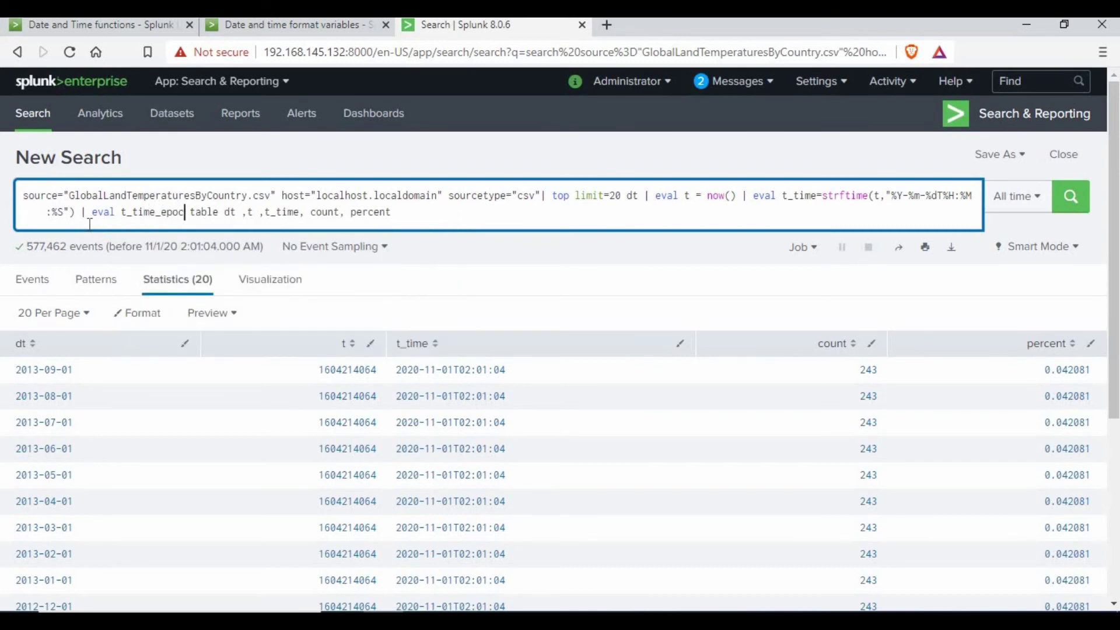
pyautogui.write('= strpt')
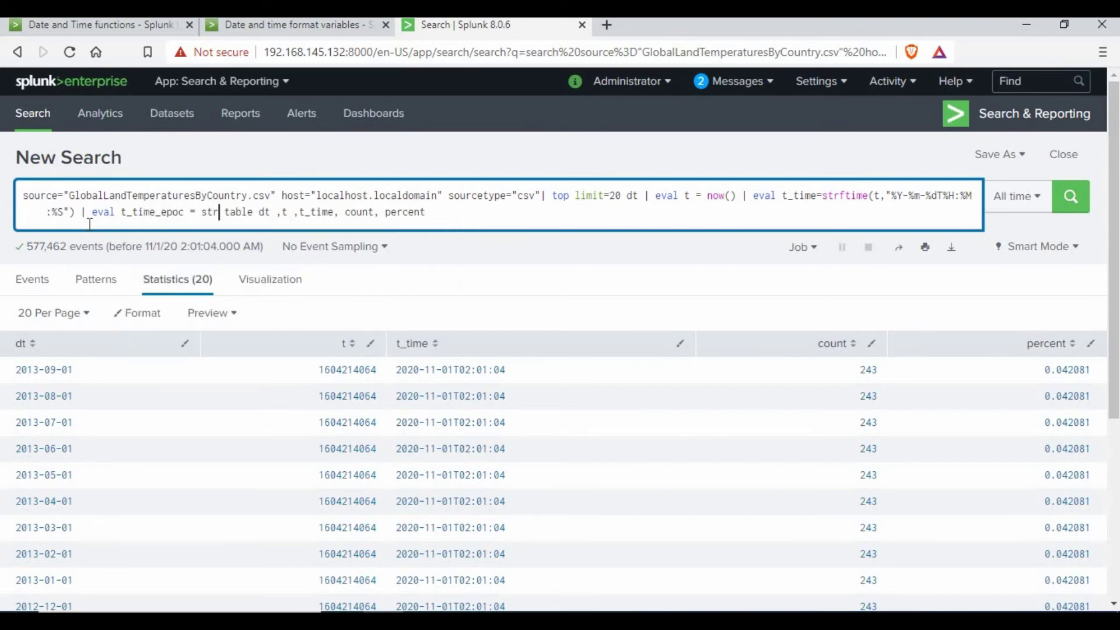
pyautogui.write('ime')
pyautogui.press('BackSpace')
pyautogui.write('() t_time')
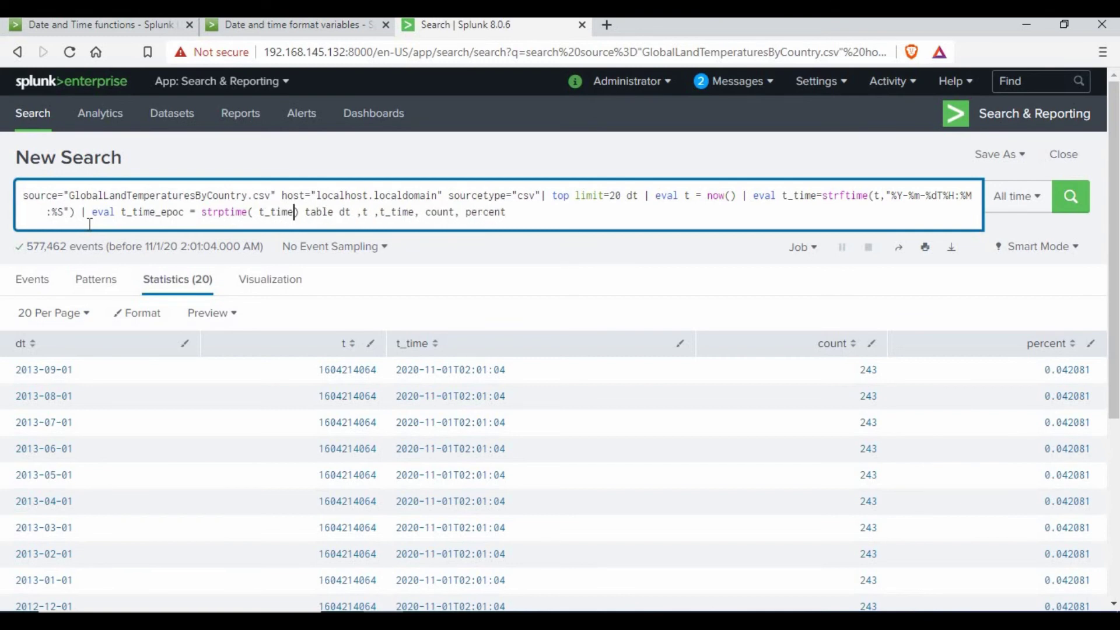
pyautogui.write(', "')
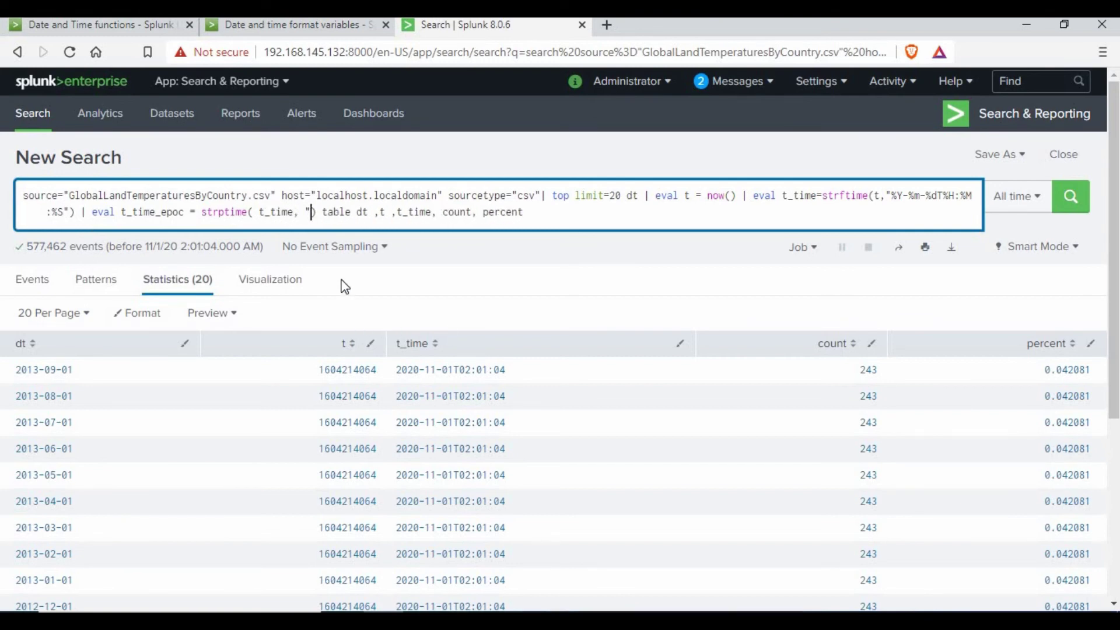
pyautogui.write('"%Y-%m-%dT%H:%M:%S')
pyautogui.write('"')
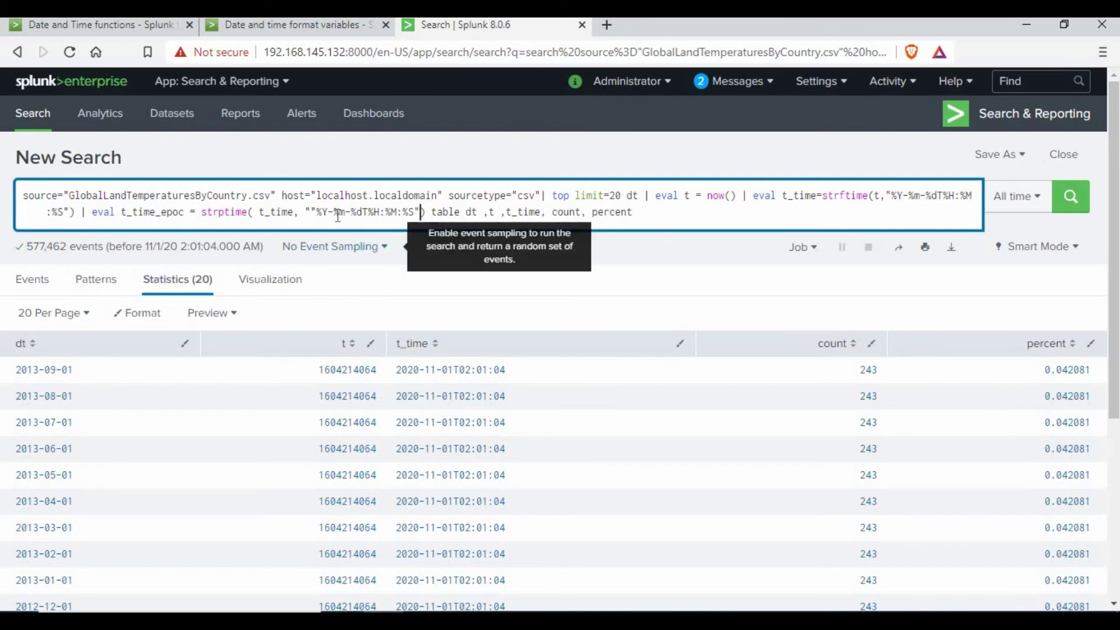
pyautogui.moveTo(361, 211); pyautogui.dragTo(409, 213)
pyautogui.click(370, 212)
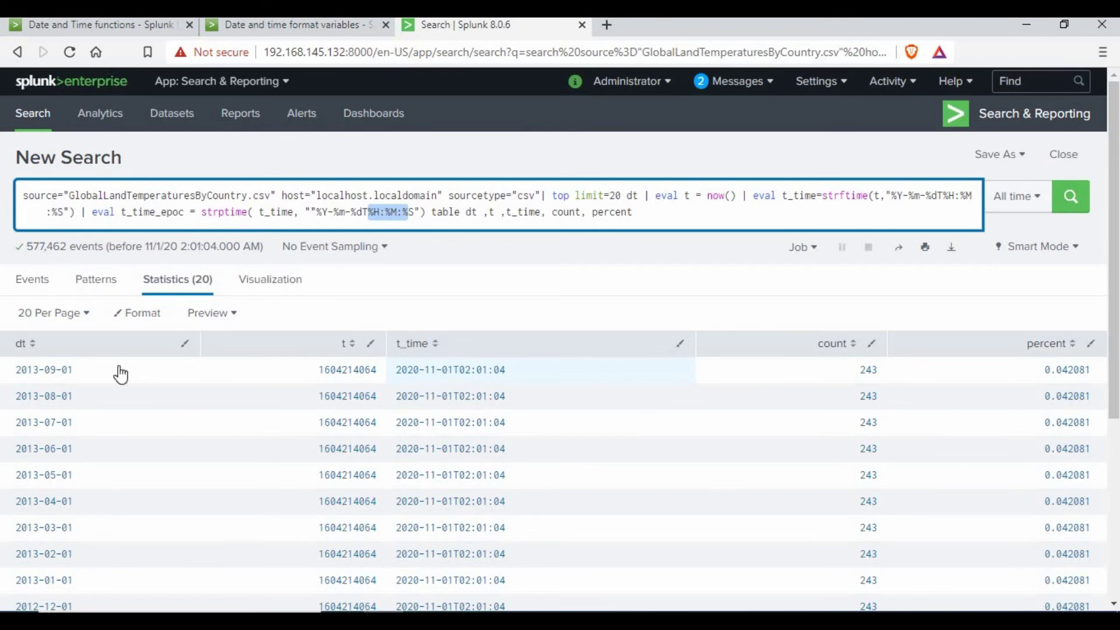
# Step: Paste a piped t_hour strftime eval with format "%H" before the table command
pyautogui.click(433, 213)
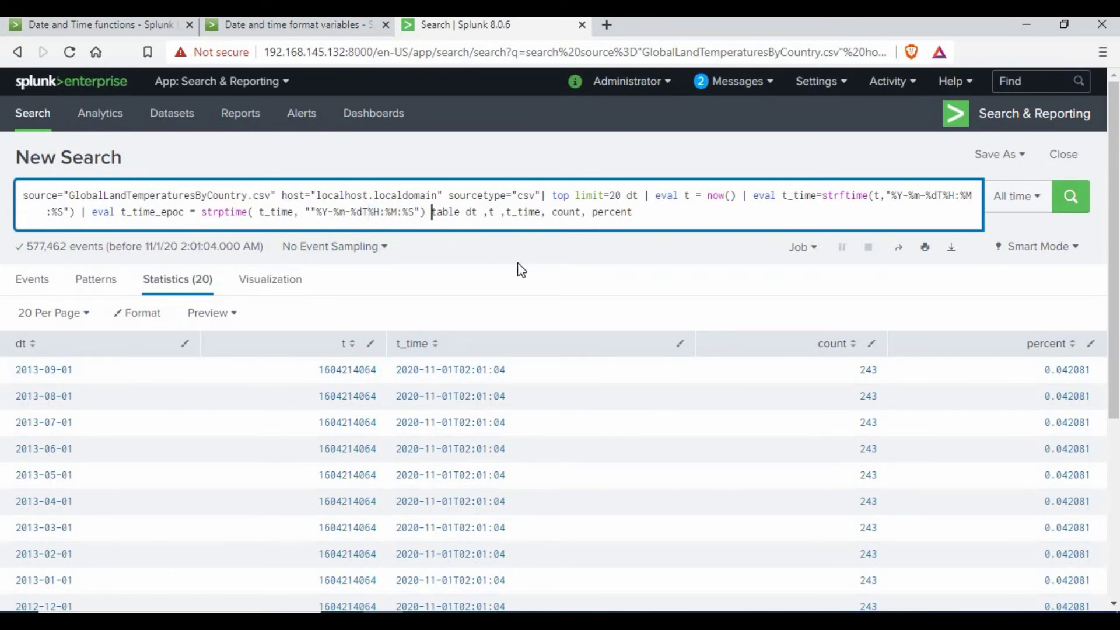
pyautogui.write('|')
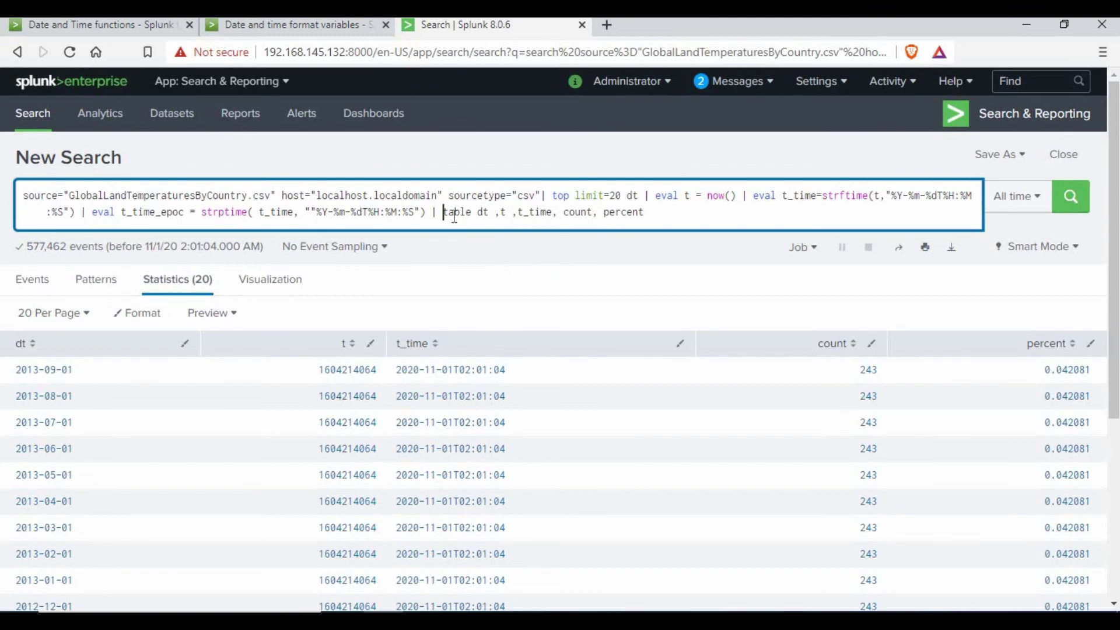
pyautogui.write('eval t_hour = strftime(t_hour_epoc, "%H")')
# Step: Add the missing pipe and t_hour to the table fields, then rerun to get t_hour 02
pyautogui.write('|')
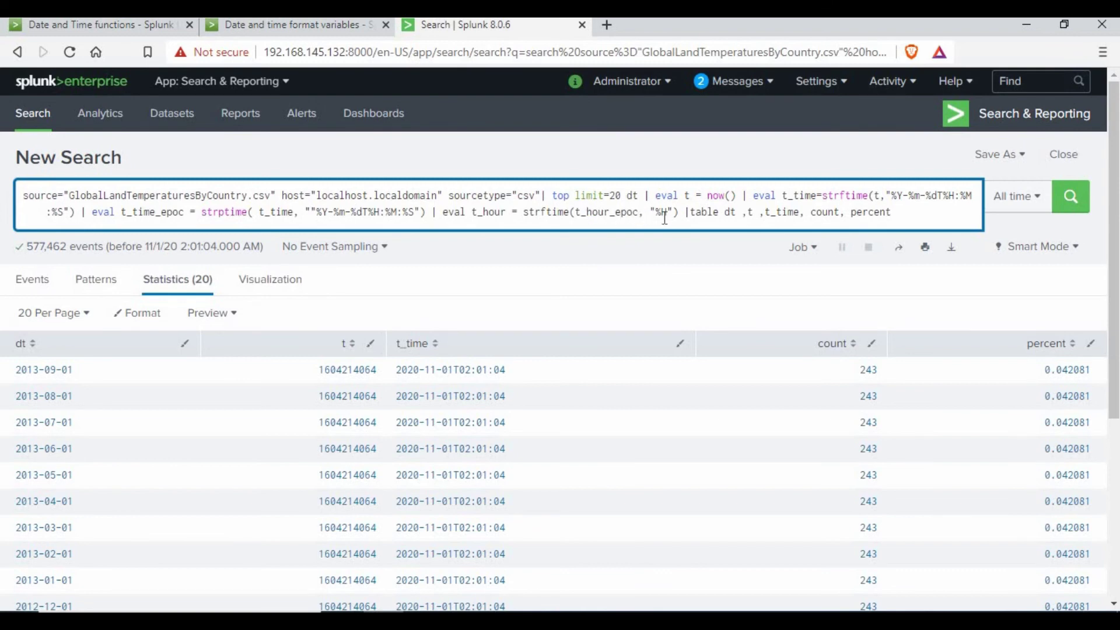
pyautogui.click(806, 212)
pyautogui.write('t_hour,')
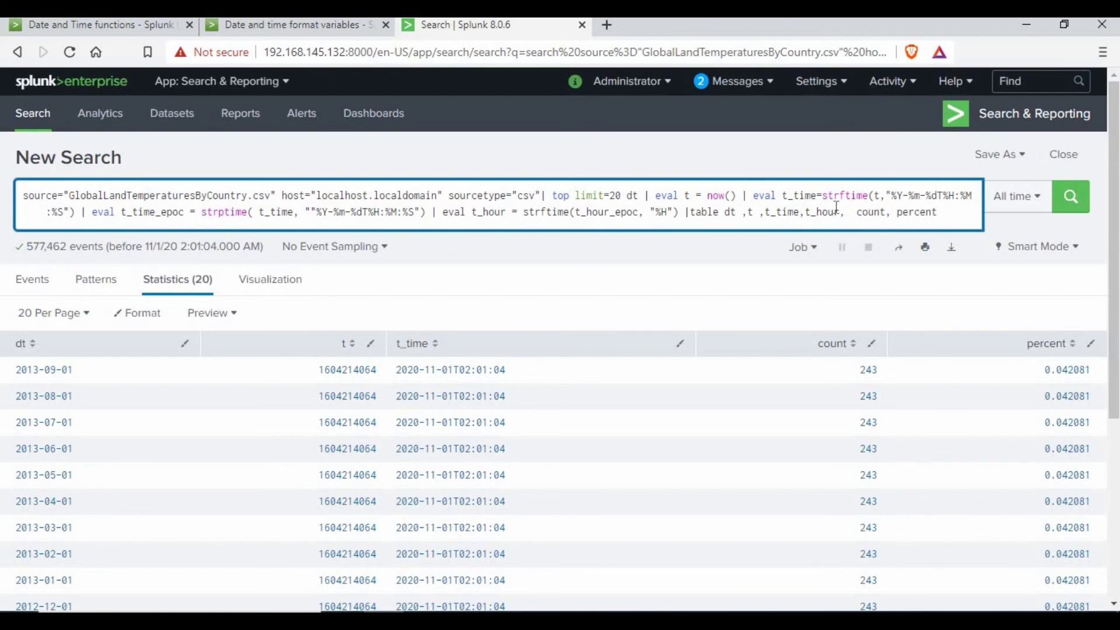
pyautogui.click(1058, 205)
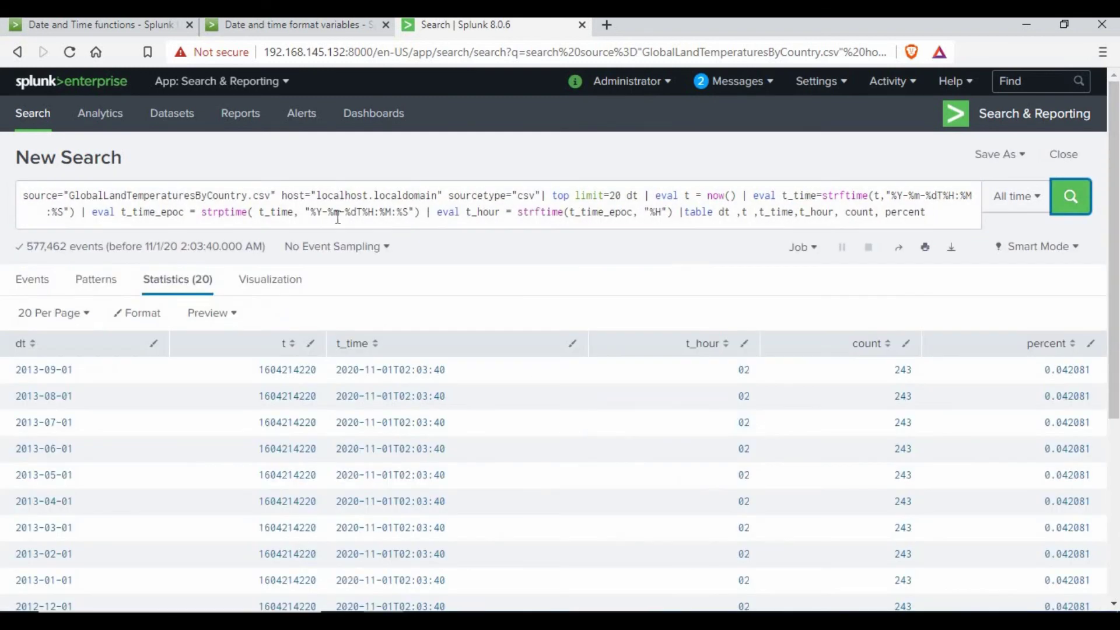
# Step: Review the t_time_epoc strptime and t_hour strftime expressions, then rerun the search
pyautogui.moveTo(121, 212); pyautogui.dragTo(182, 213)
pyautogui.moveTo(301, 212); pyautogui.dragTo(409, 213)
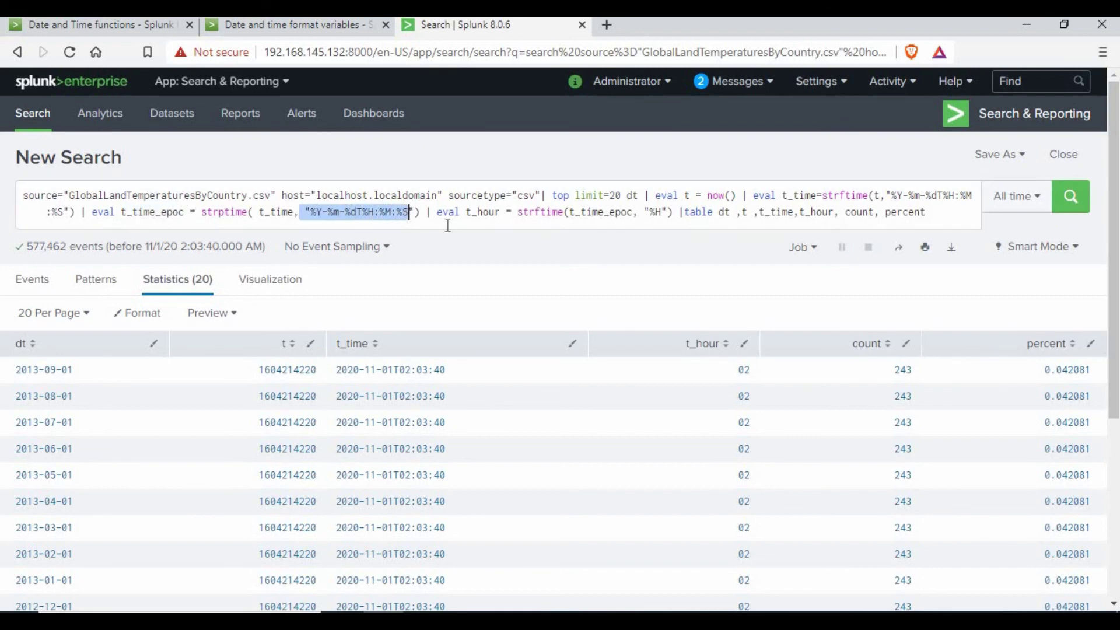
pyautogui.click(508, 214)
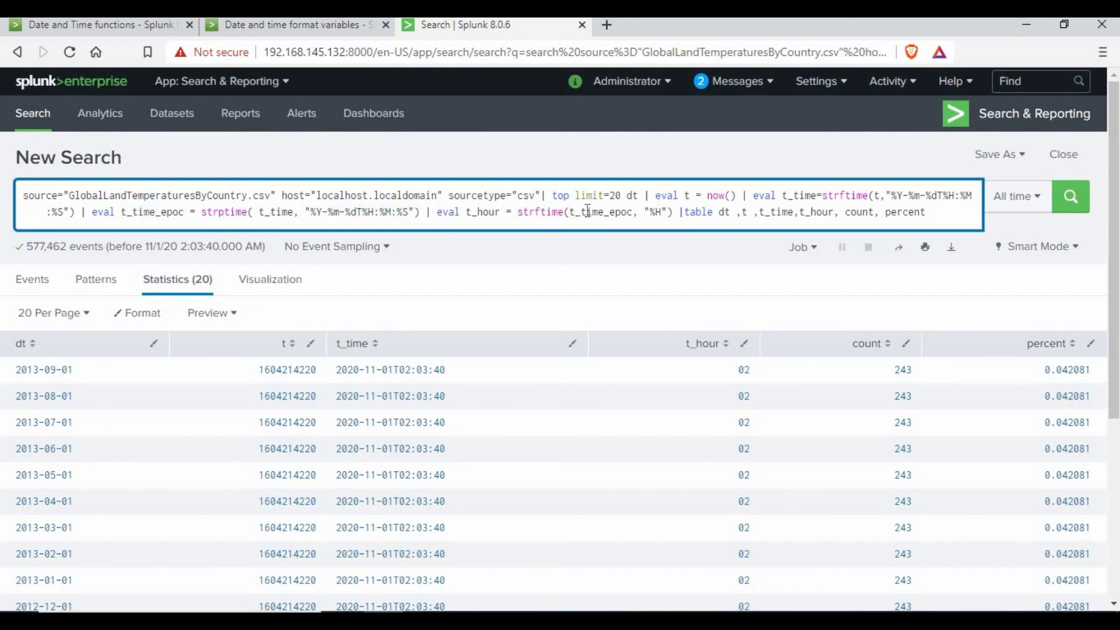
pyautogui.moveTo(586, 212); pyautogui.dragTo(669, 213)
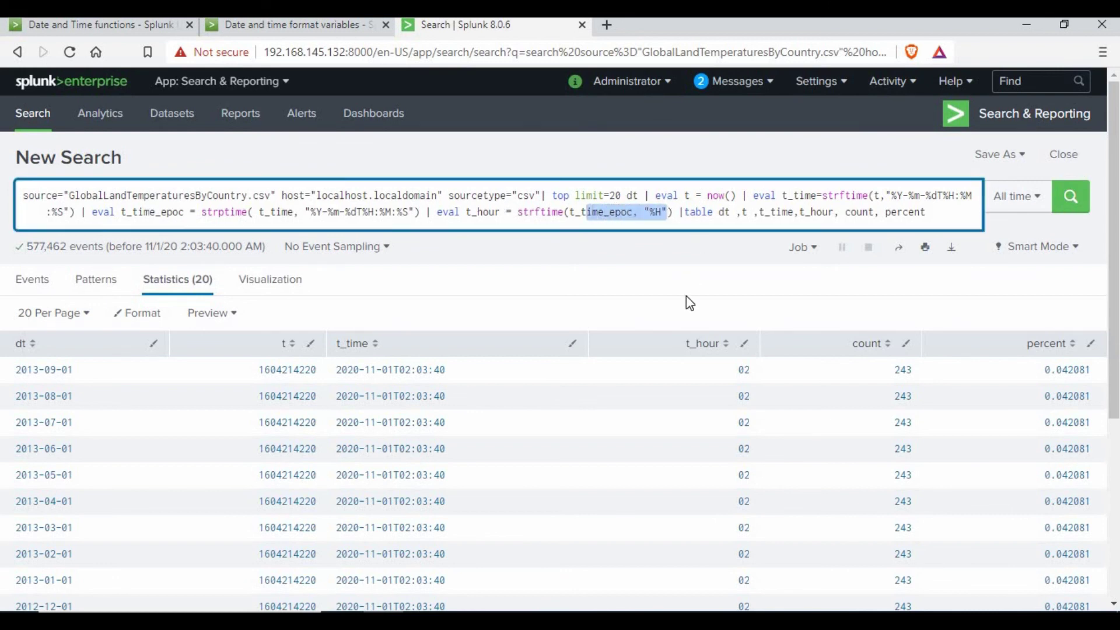
pyautogui.press('Return')
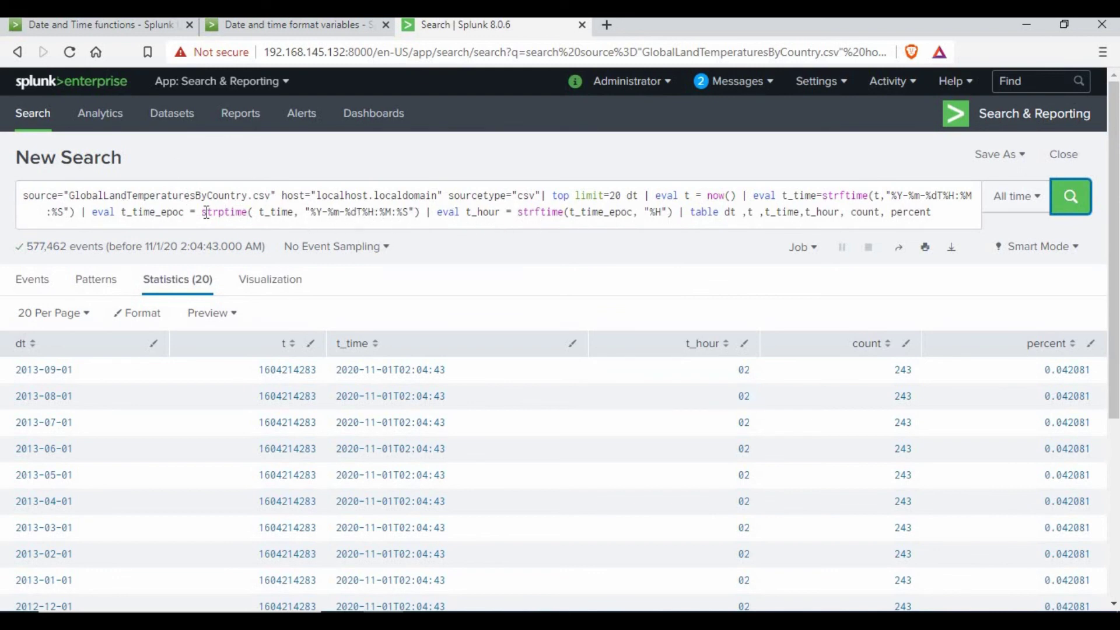
# Step: Re-examine t_time_epoc, the strptime format string and the %H code in the t_hour eval
pyautogui.doubleClick(152, 211)
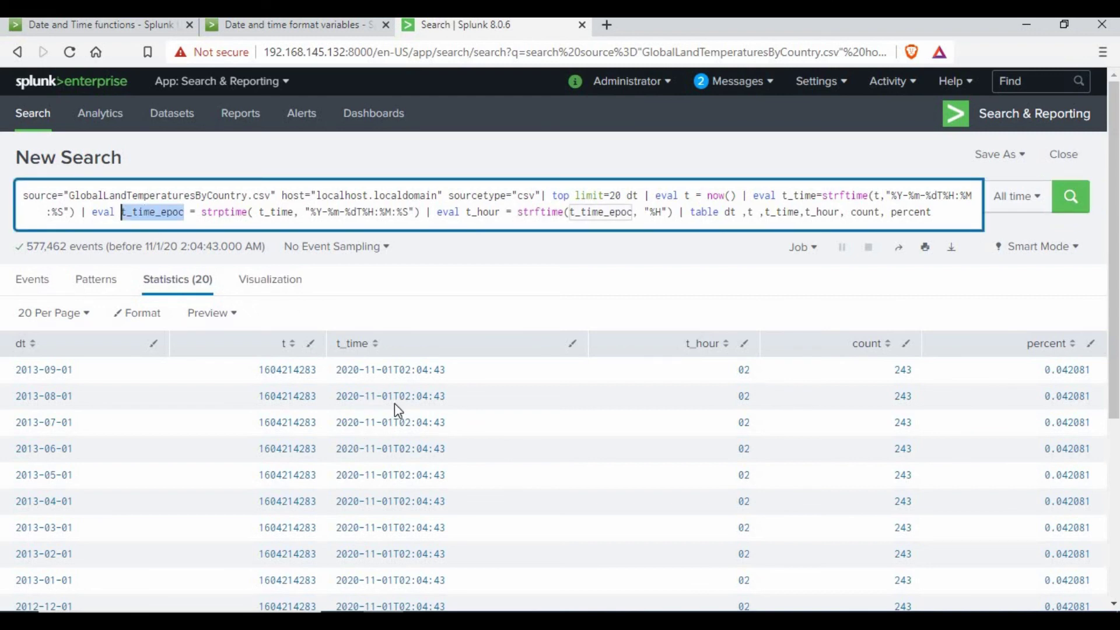
pyautogui.click(334, 212)
pyautogui.moveTo(310, 212); pyautogui.dragTo(410, 211)
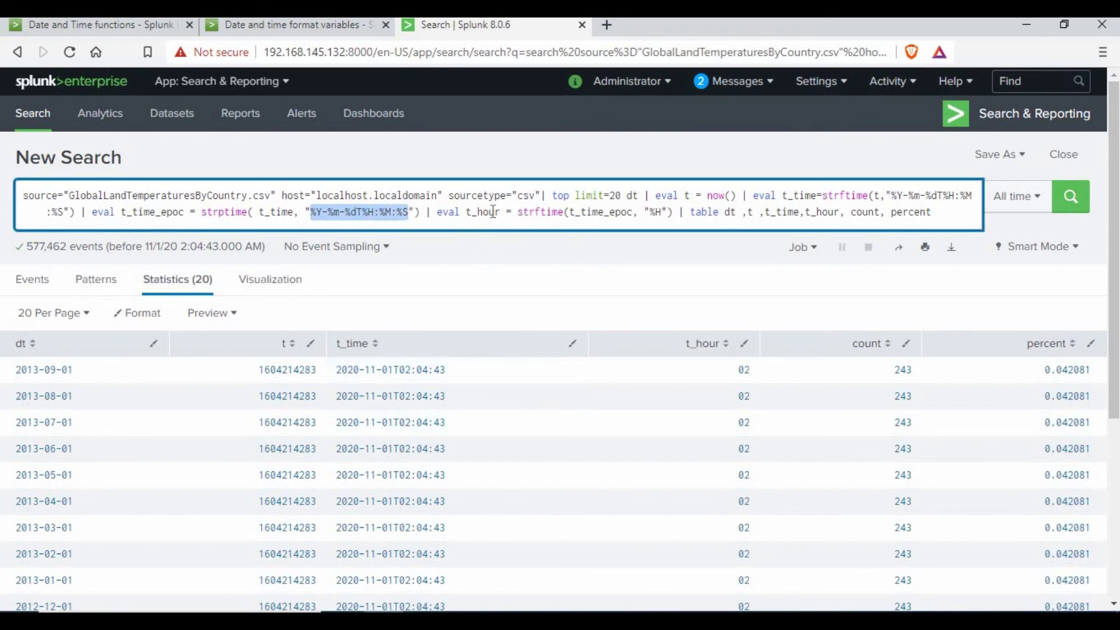
pyautogui.click(437, 212)
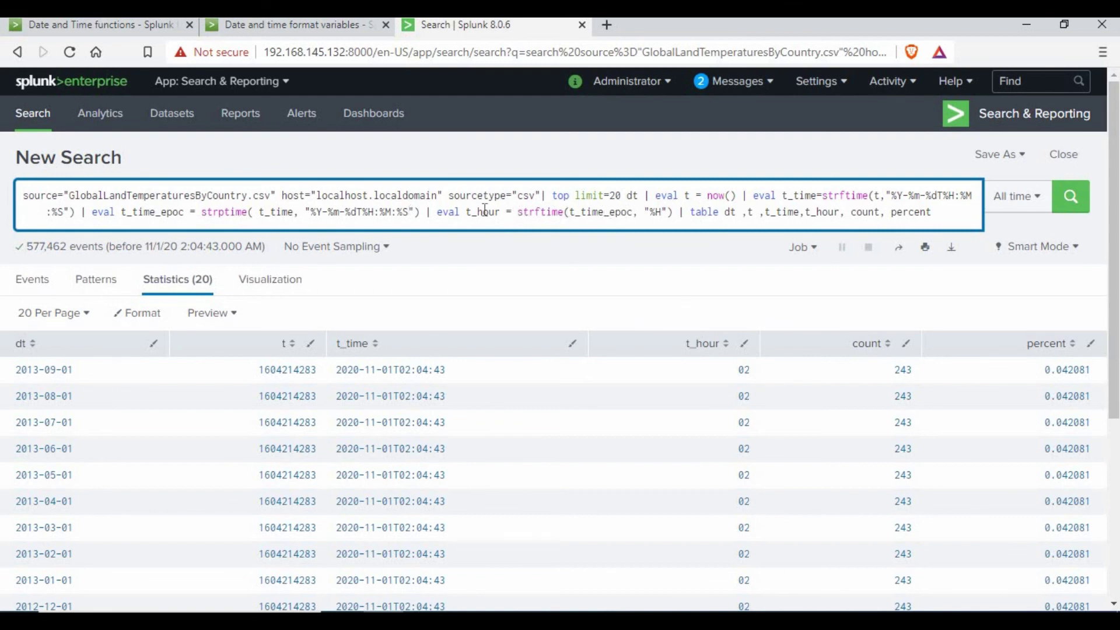
pyautogui.click(503, 212)
pyautogui.doubleClick(594, 213)
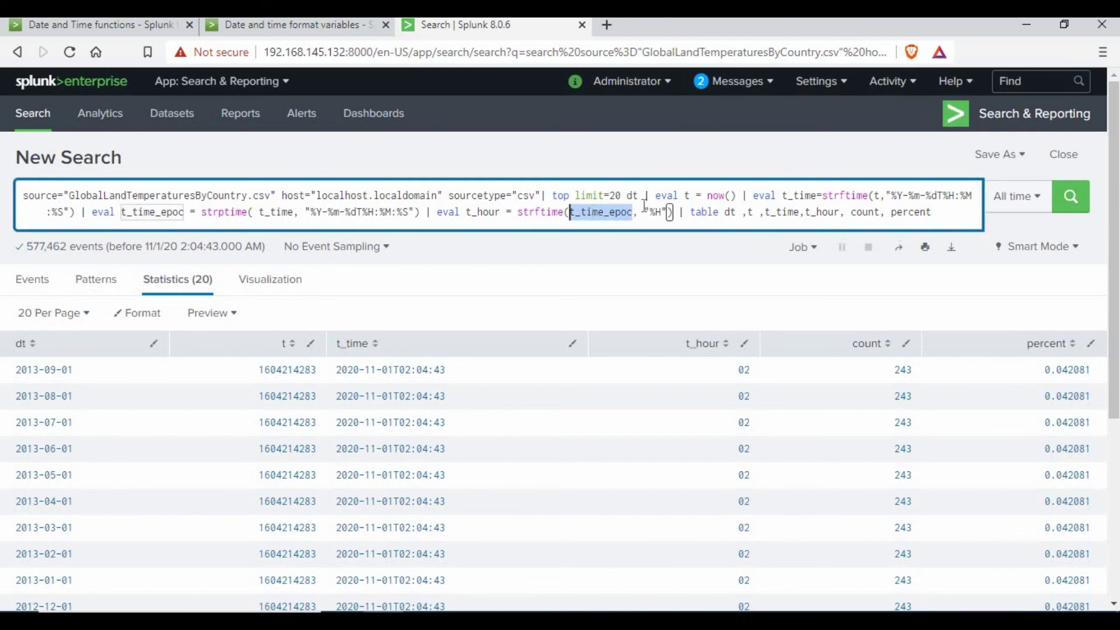
pyautogui.click(645, 211)
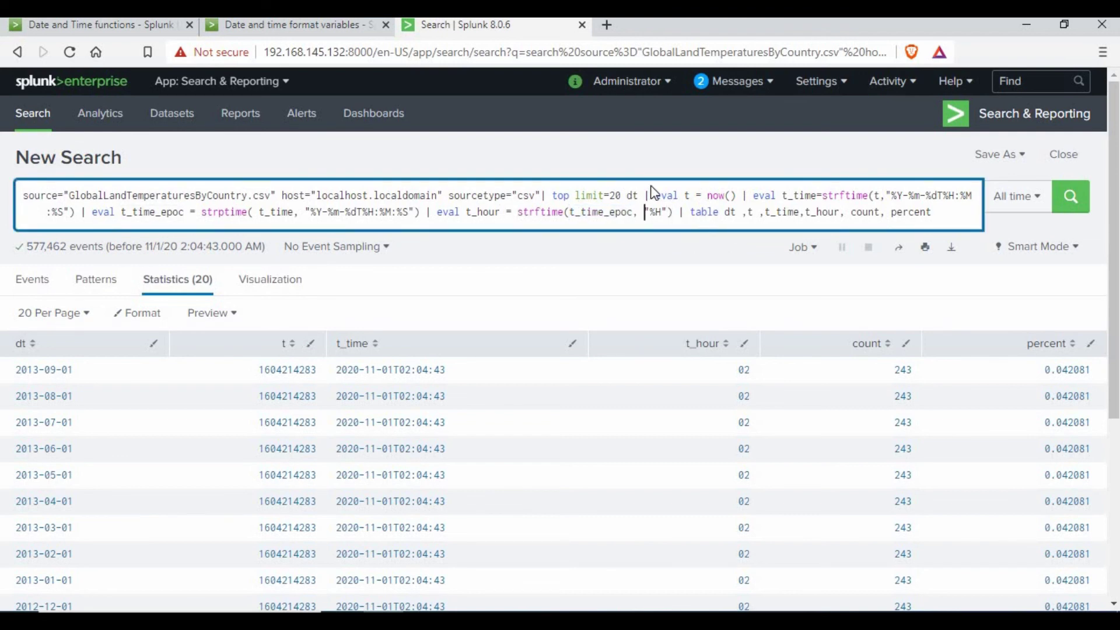
# Step: Change the t_hour format from %H to %M and rerun
pyautogui.press('BackSpace')
pyautogui.write('M')
pyautogui.click(1071, 196)
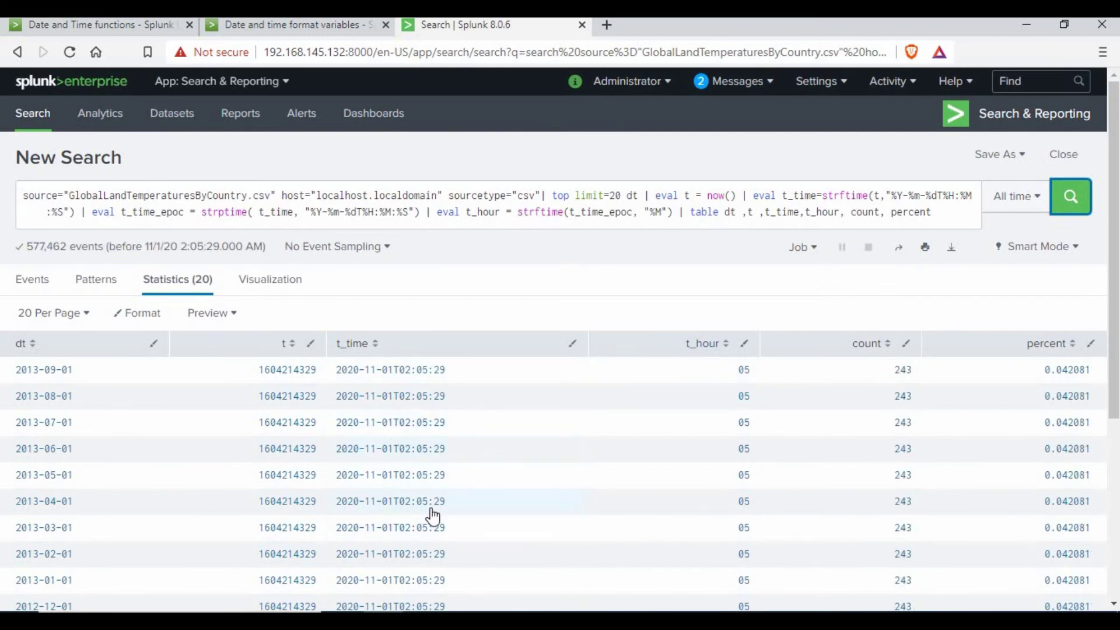
# Step: Change the t_hour format to %S and rerun, so t_hour shows 42
pyautogui.click(662, 212)
pyautogui.press('BackSpace')
pyautogui.write('S')
pyautogui.click(1085, 201)
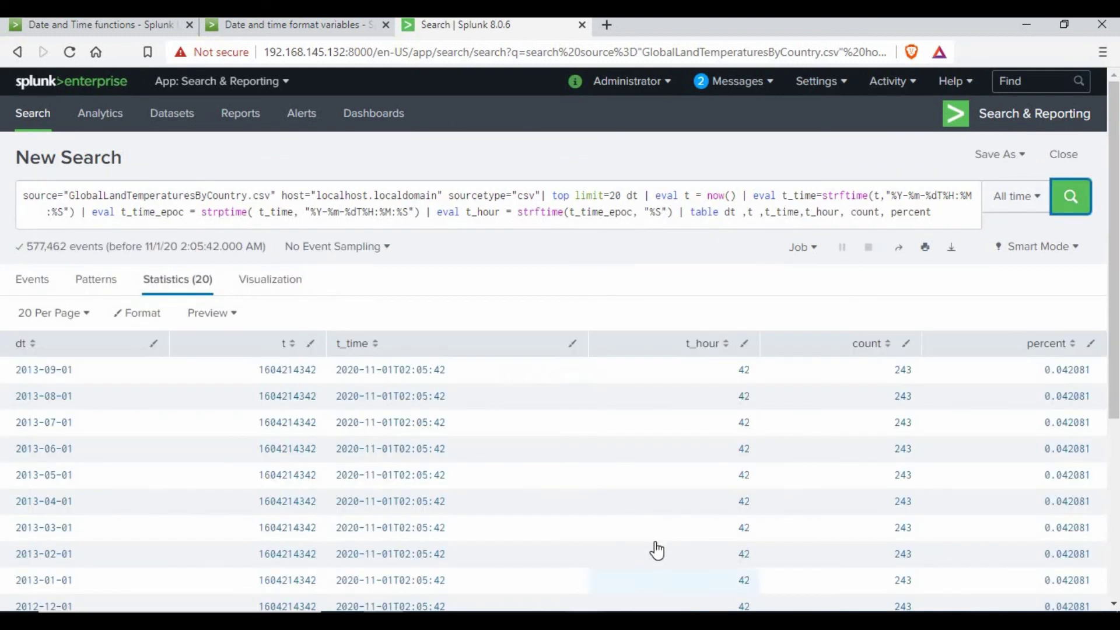
pyautogui.scroll(-4, 775, 445)
pyautogui.scroll(3, 757, 508)
pyautogui.scroll(1, 675, 477)
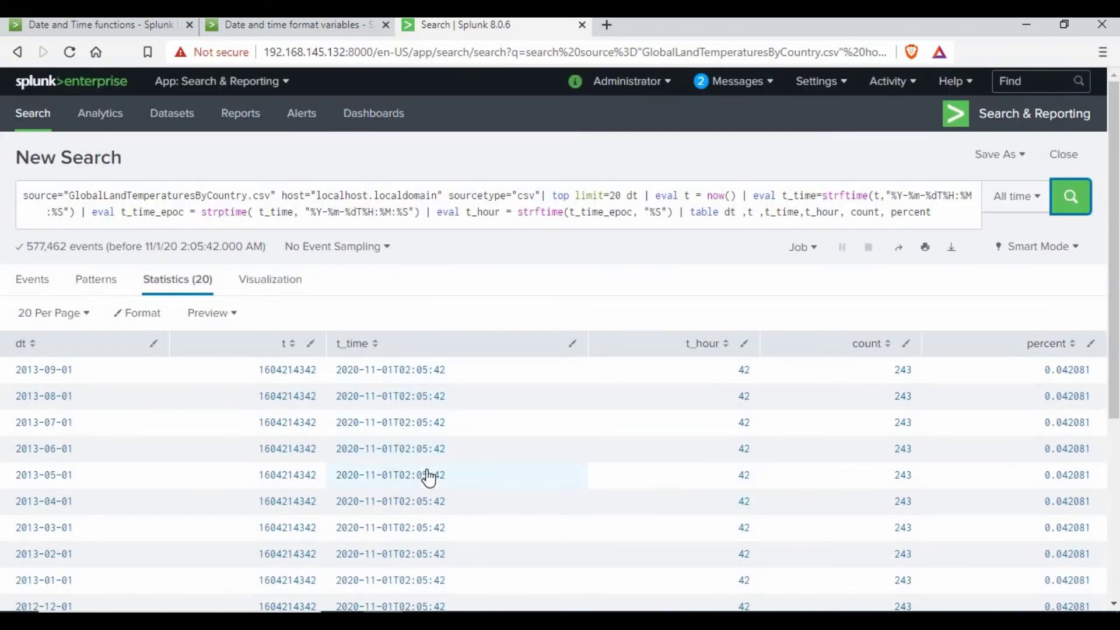
pyautogui.click(539, 244)
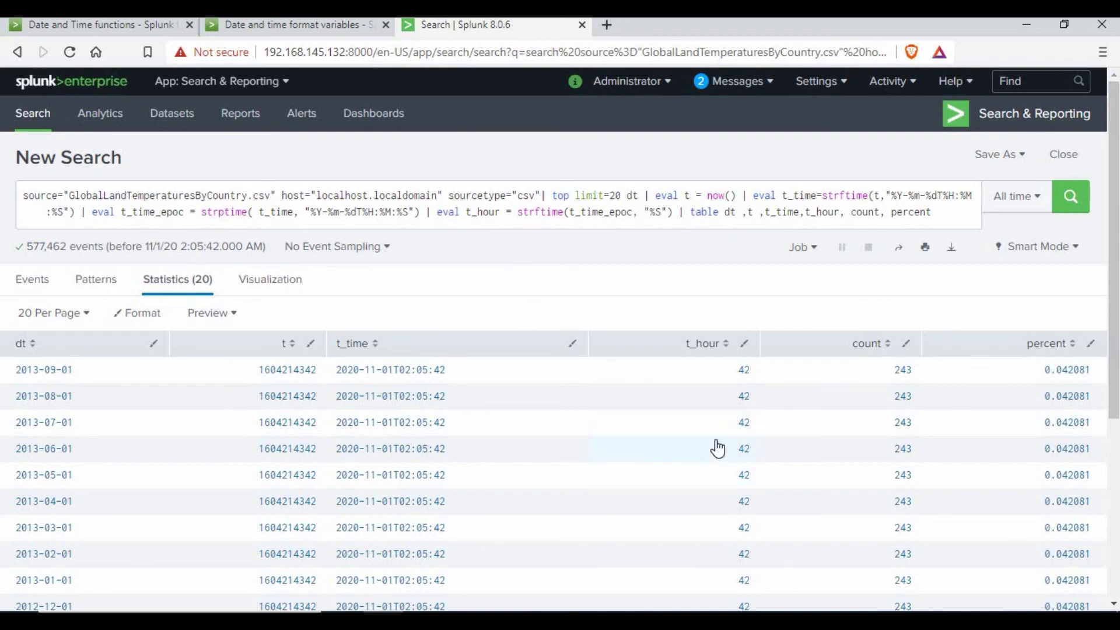
pyautogui.click(546, 217)
pyautogui.scroll(-3, 730, 208)
pyautogui.scroll(3, 829, 200)
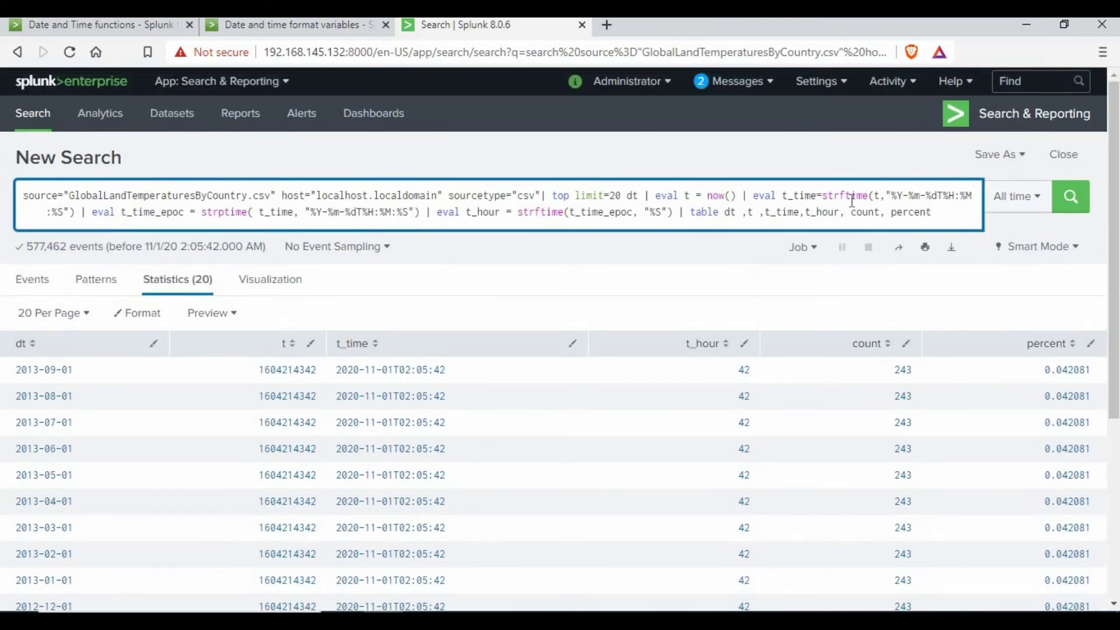